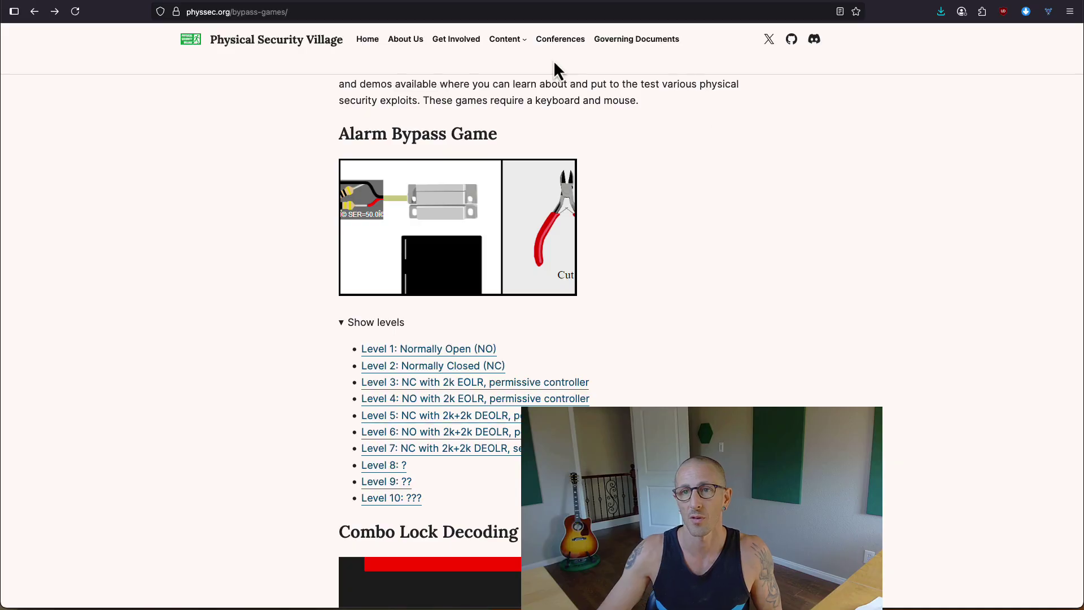
Step: Open the Bypass Games page and start Level 1: Normally Open (NO) of the Alarm Bypass Game
{"action": "left_click", "coordinate": [516, 51]}
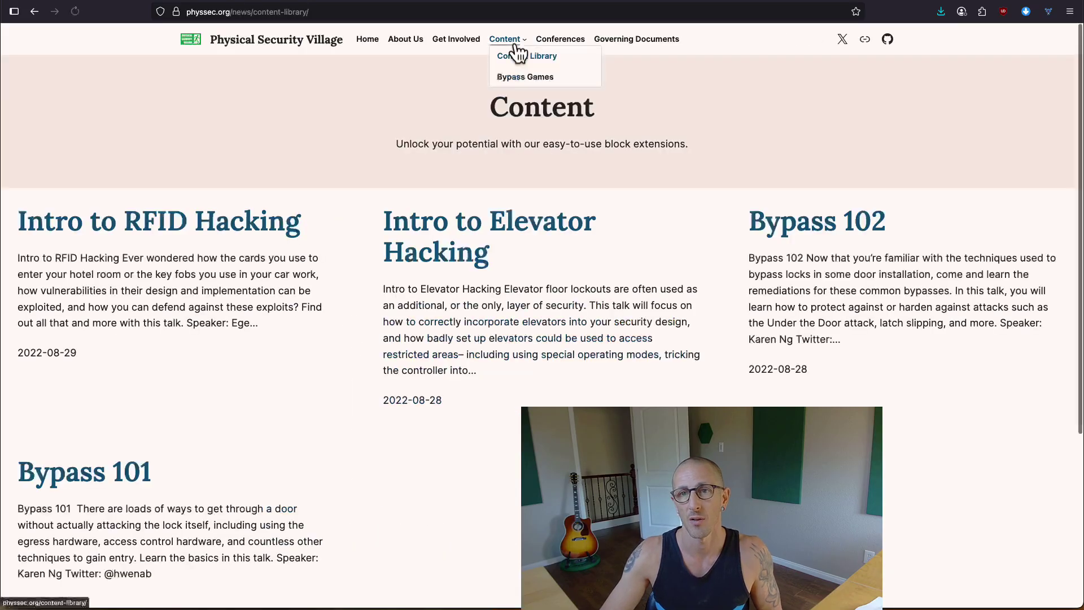
{"action": "left_click", "coordinate": [521, 83]}
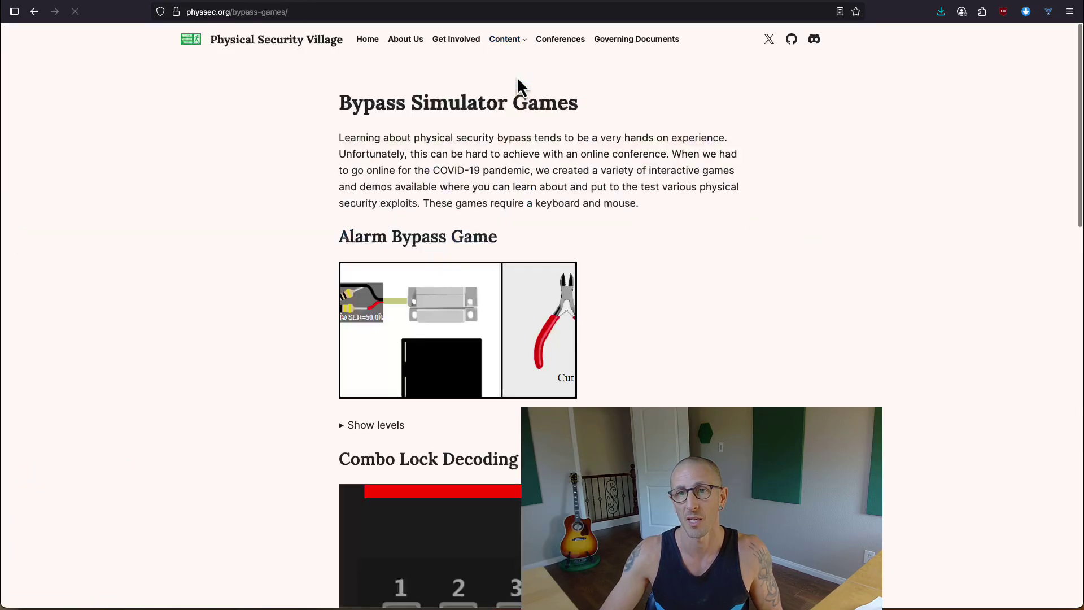
{"action": "left_click", "coordinate": [341, 425]}
{"action": "scroll", "coordinate": [341, 426], "scroll_direction": "down", "scroll_amount": 3}
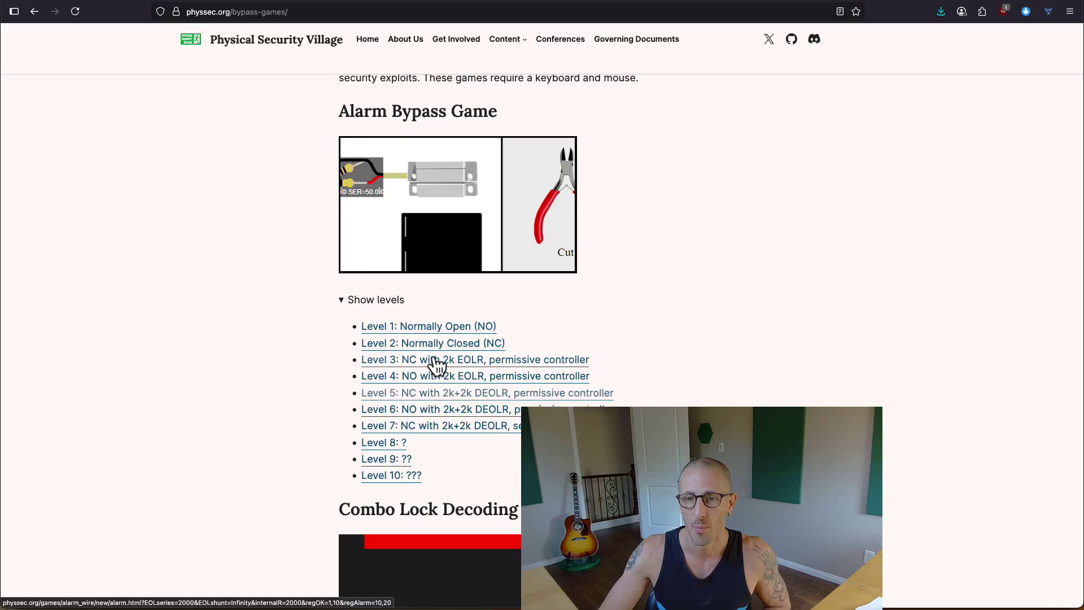
{"action": "left_click", "coordinate": [457, 329]}
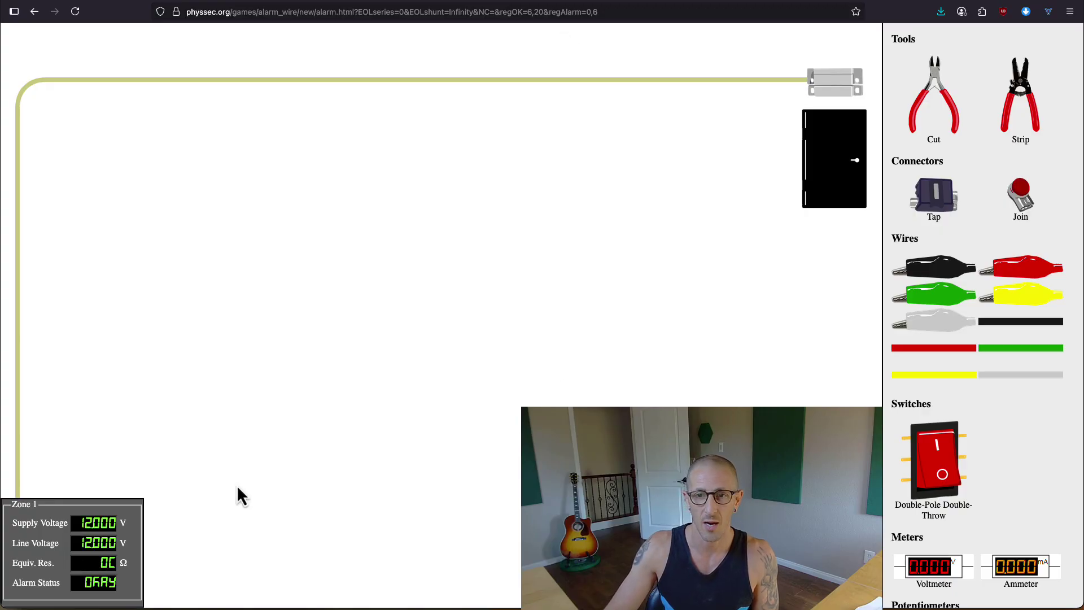
Step: Open and close the door to check how the alarm status responds, and look through the available tools
{"action": "left_click", "coordinate": [836, 149]}
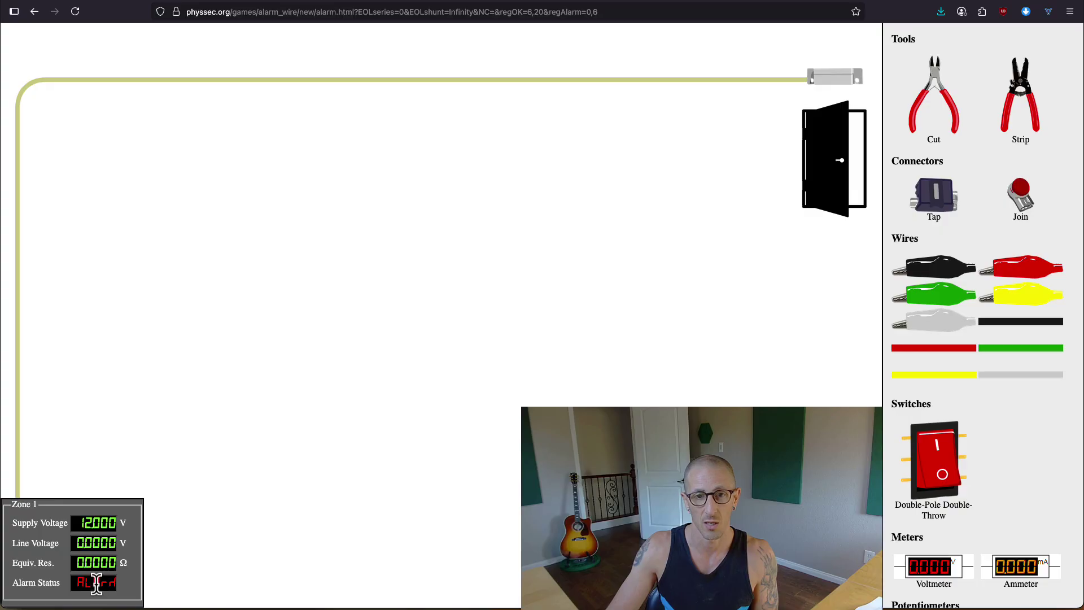
{"action": "left_click", "coordinate": [822, 151]}
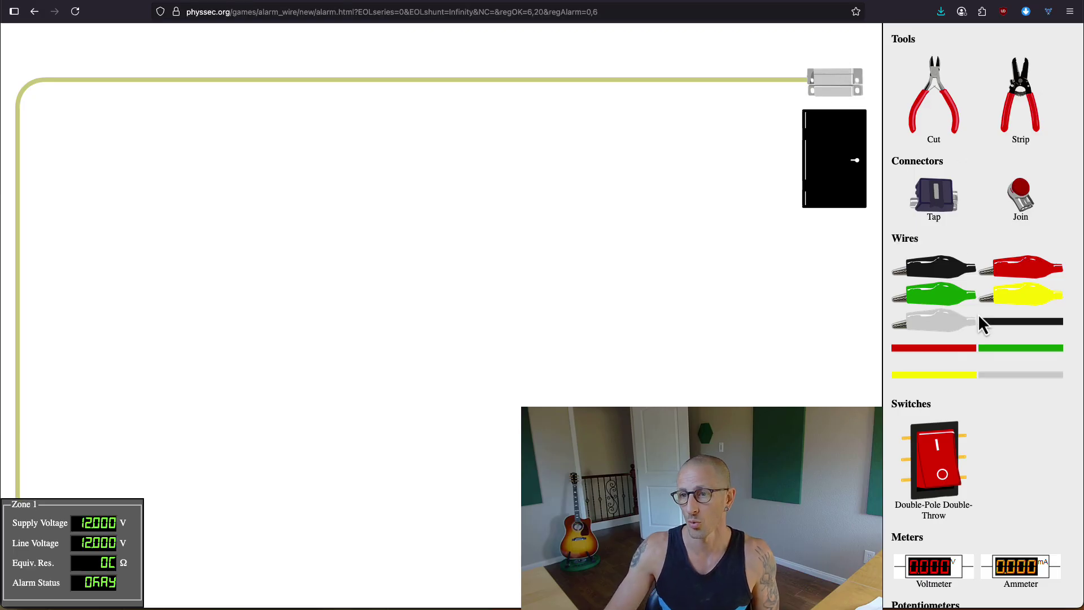
{"action": "scroll", "coordinate": [978, 313], "scroll_direction": "down", "scroll_amount": 7}
{"action": "scroll", "coordinate": [978, 314], "scroll_direction": "up", "scroll_amount": 7}
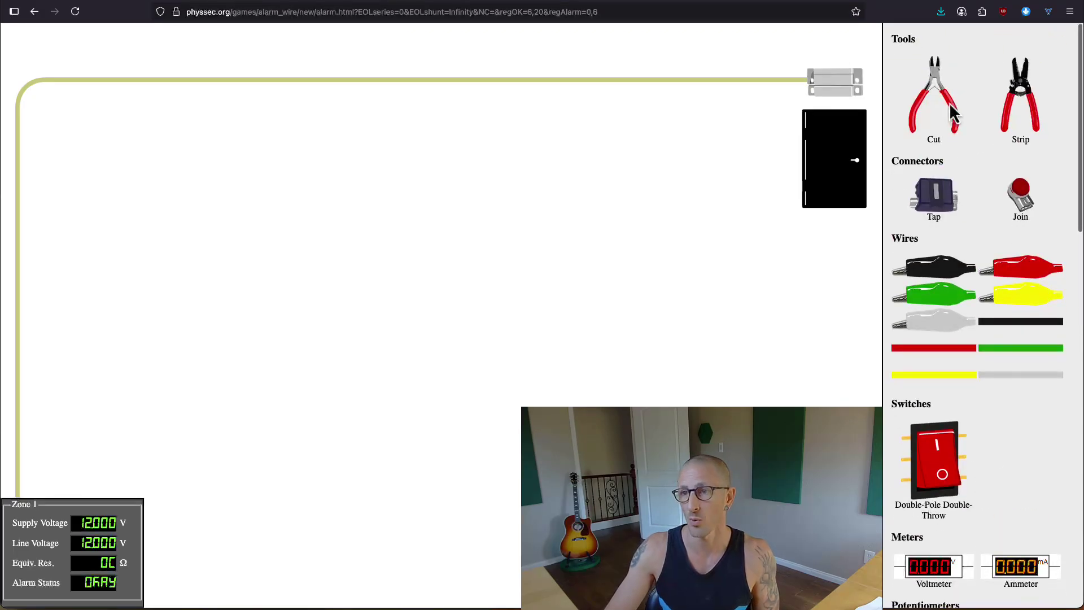
Step: Cut the alarm cable with the Cut tool and open the door to test the bypass
{"action": "left_click_drag", "start_coordinate": [953, 113], "coordinate": [289, 80]}
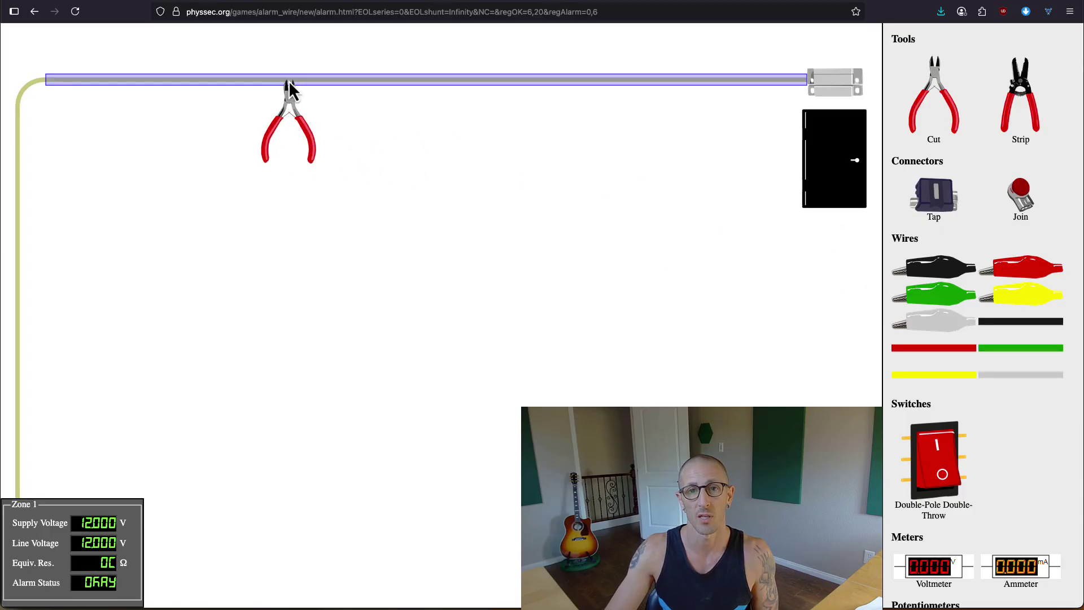
{"action": "left_click_drag", "start_coordinate": [289, 80], "coordinate": [289, 80]}
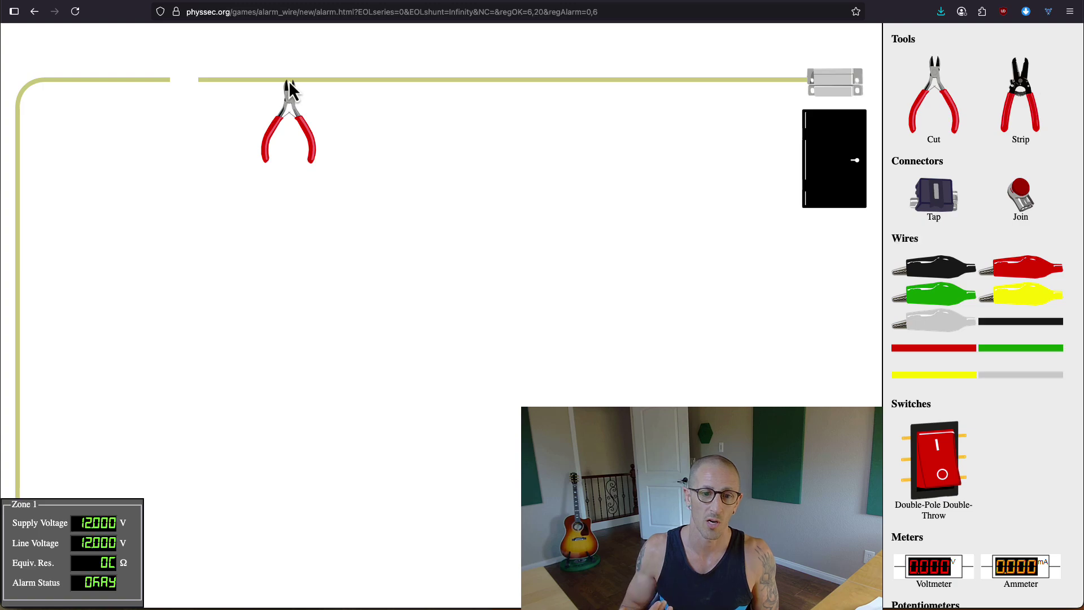
{"action": "left_click_drag", "start_coordinate": [289, 87], "coordinate": [829, 163]}
{"action": "left_click", "coordinate": [829, 161]}
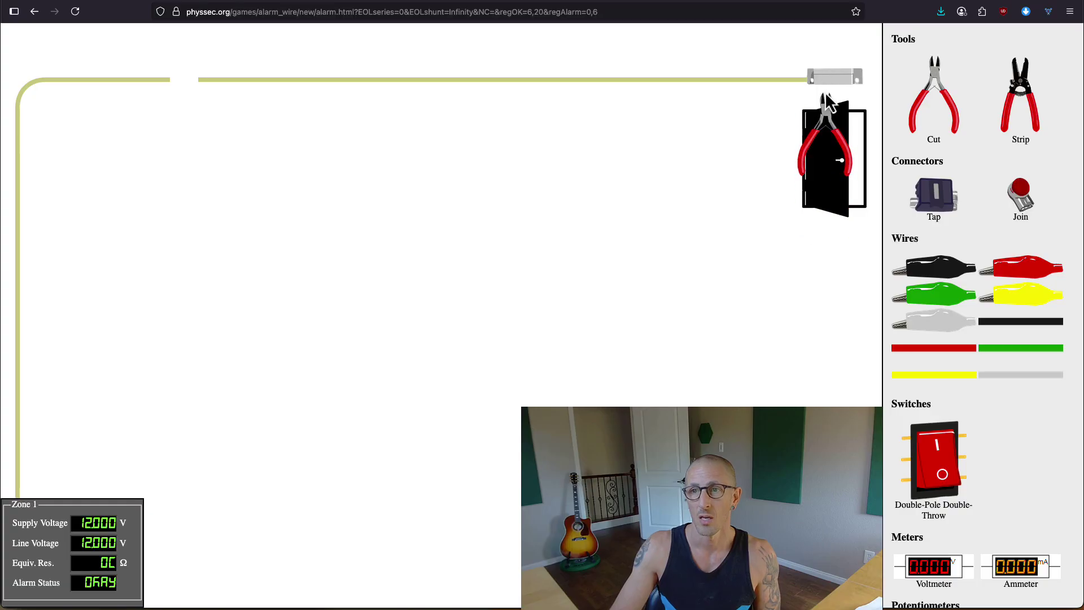
{"action": "left_click_drag", "start_coordinate": [829, 102], "coordinate": [117, 562]}
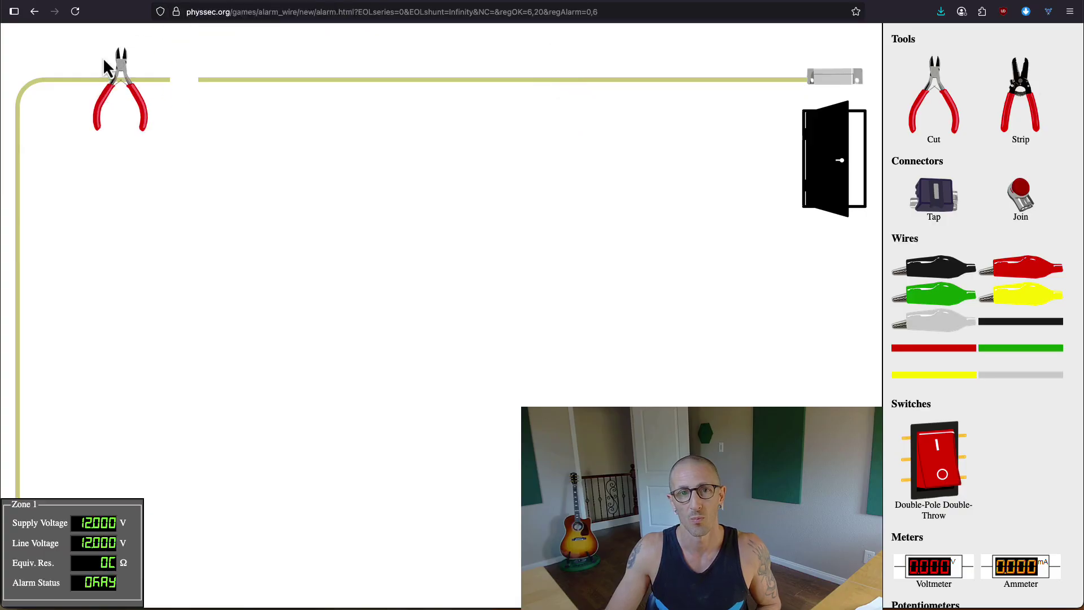
Step: Start Level 2: Normally Closed (NC) and open and close its door to check the alarm behaviour
{"action": "left_click", "coordinate": [39, 19]}
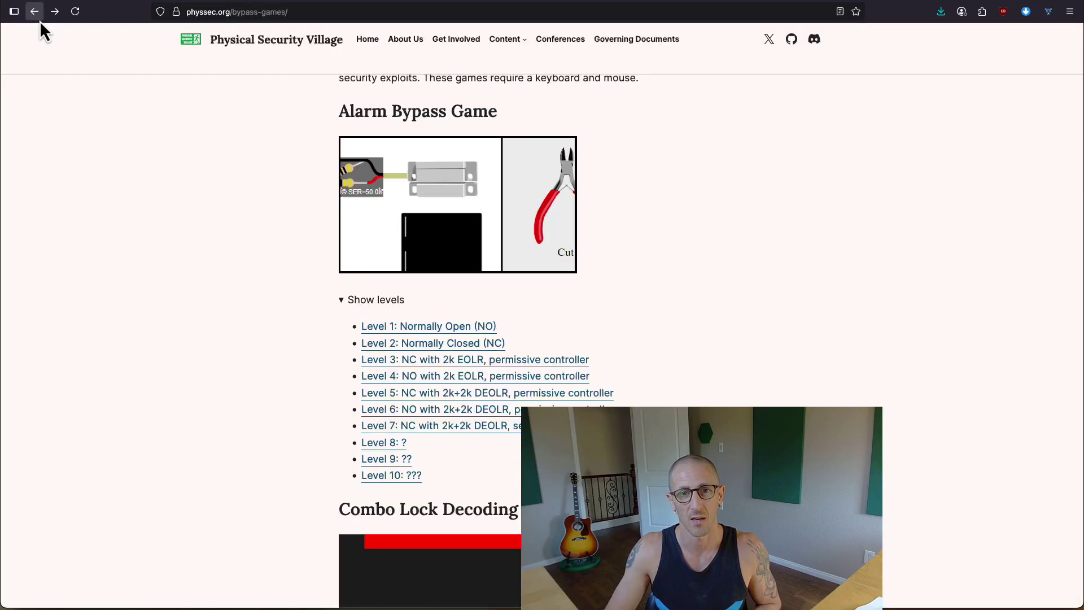
{"action": "left_click", "coordinate": [434, 344]}
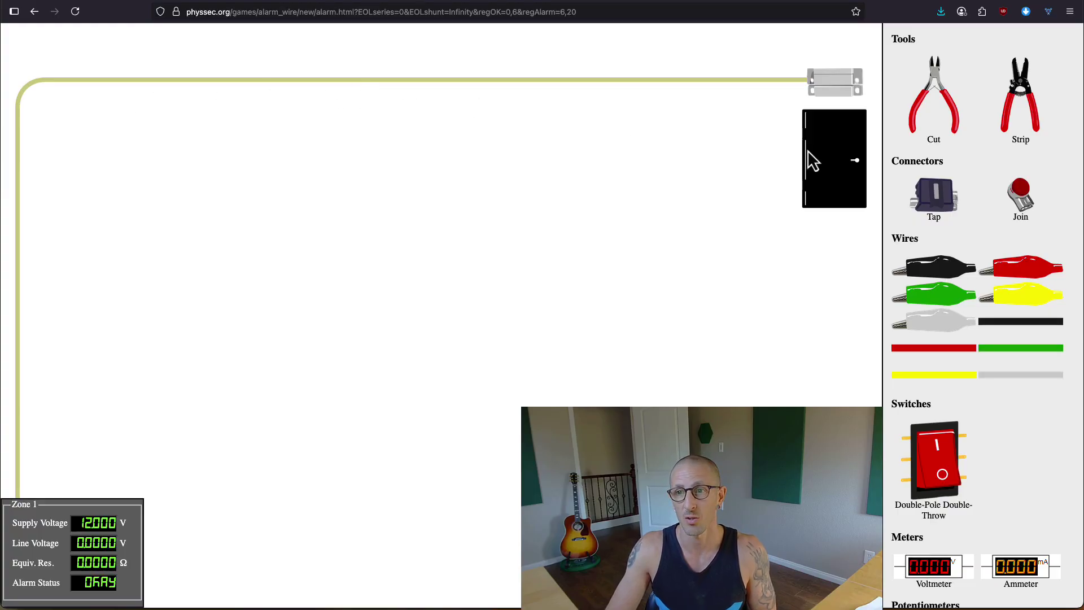
{"action": "left_click", "coordinate": [833, 158]}
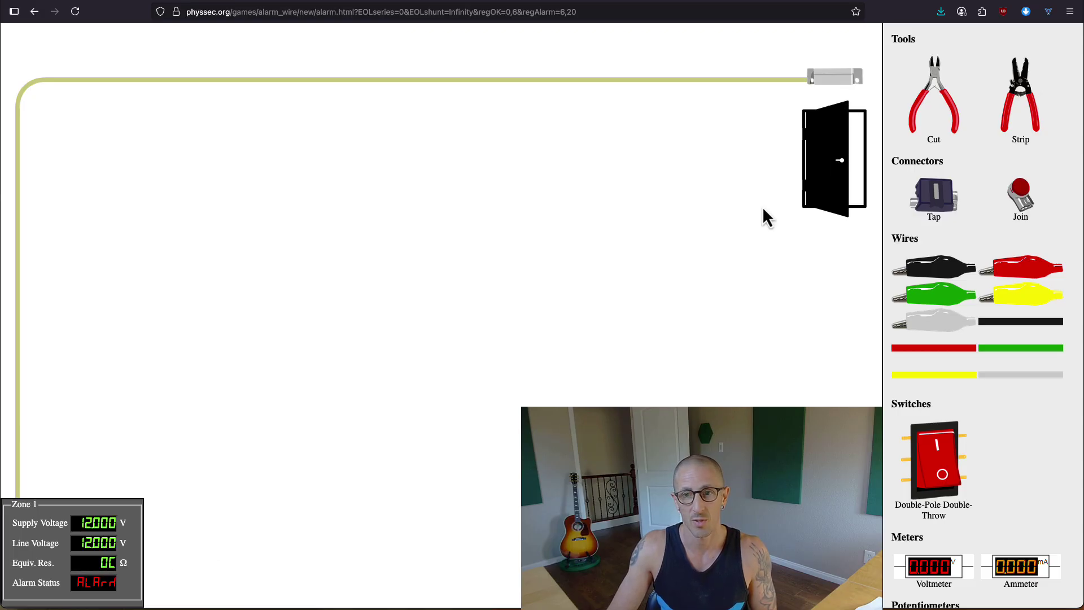
{"action": "left_click", "coordinate": [844, 164]}
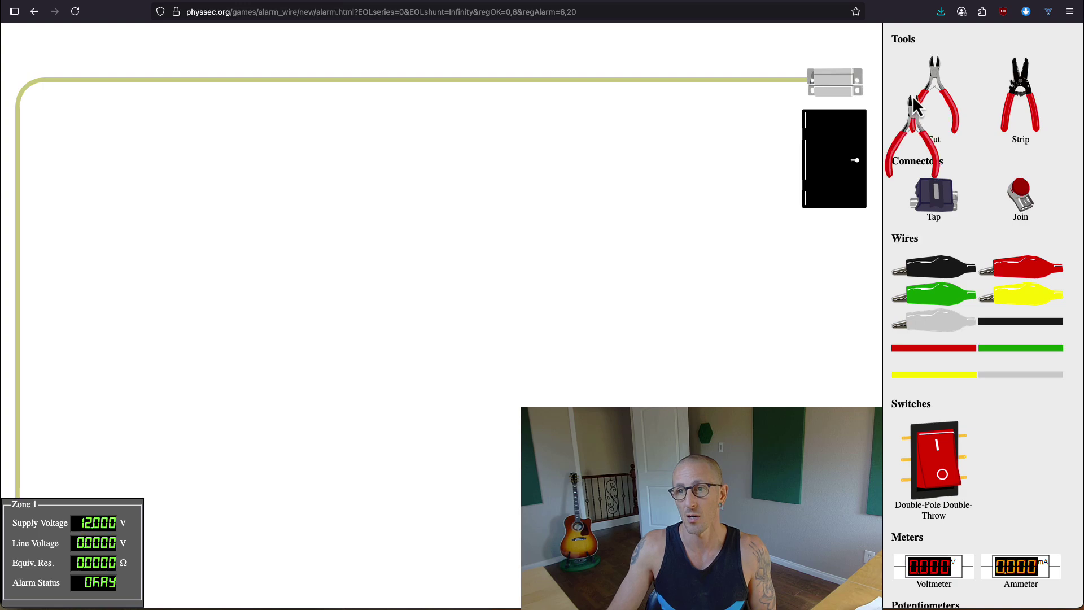
Step: Try cutting the alarm cable and opening and closing the door, and reload the level
{"action": "left_click_drag", "start_coordinate": [912, 96], "coordinate": [415, 88]}
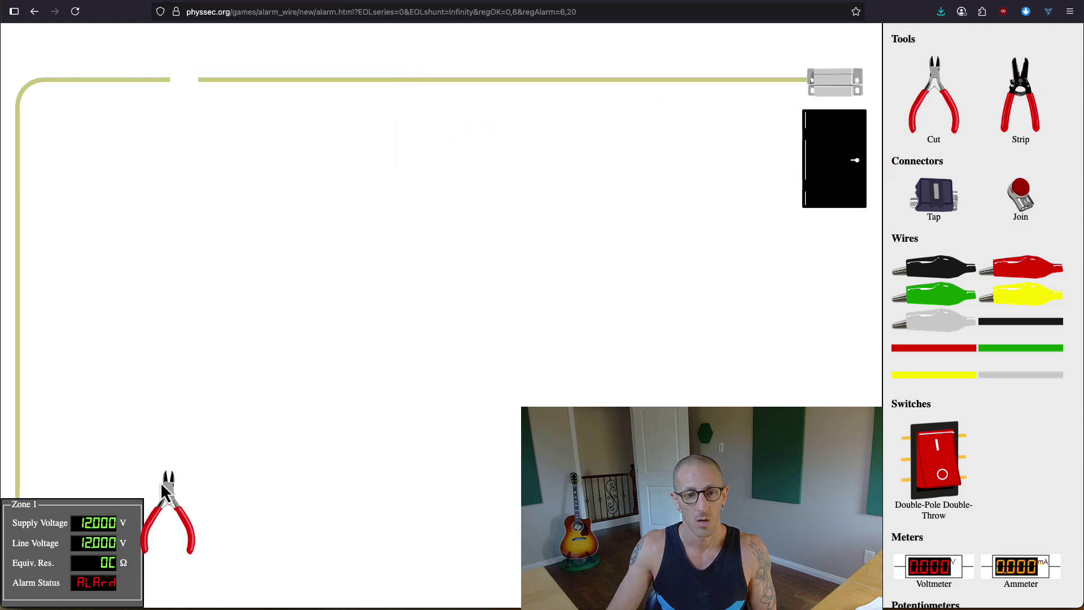
{"action": "left_click", "coordinate": [852, 162]}
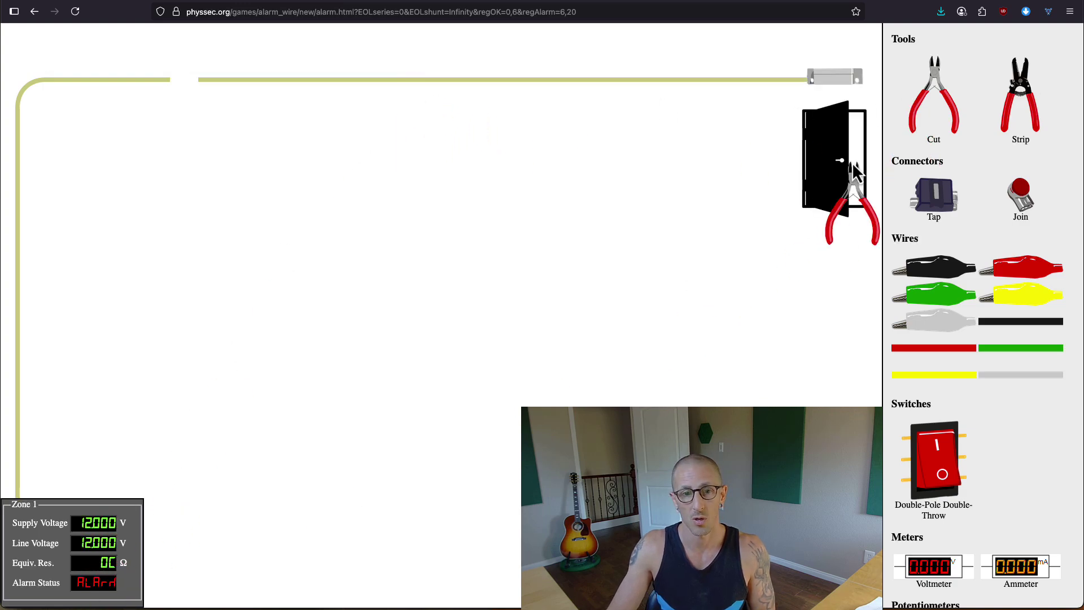
{"action": "left_click", "coordinate": [818, 184]}
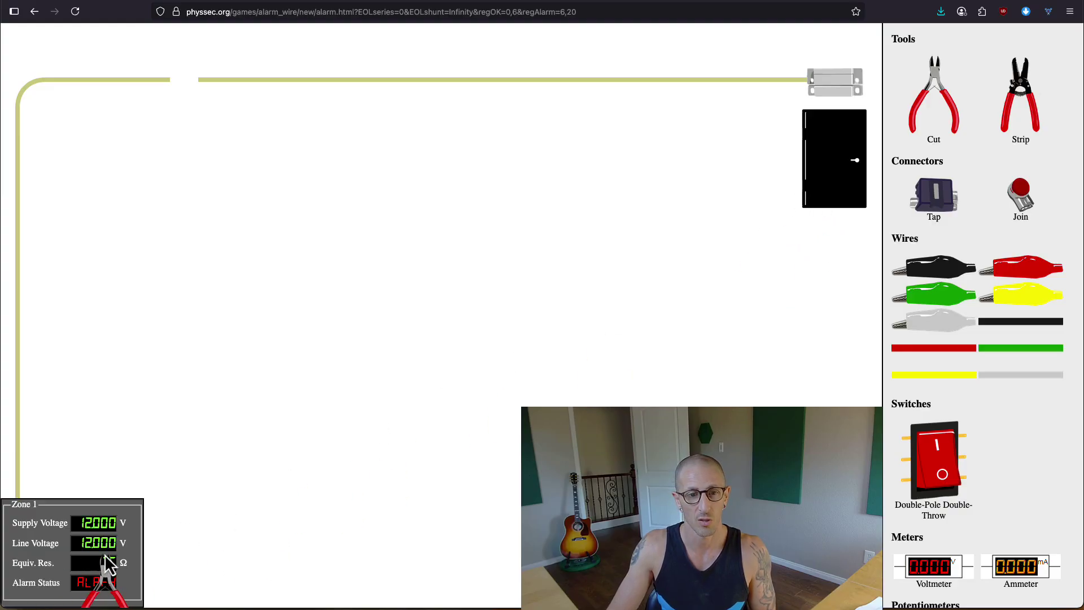
{"action": "left_click", "coordinate": [78, 11]}
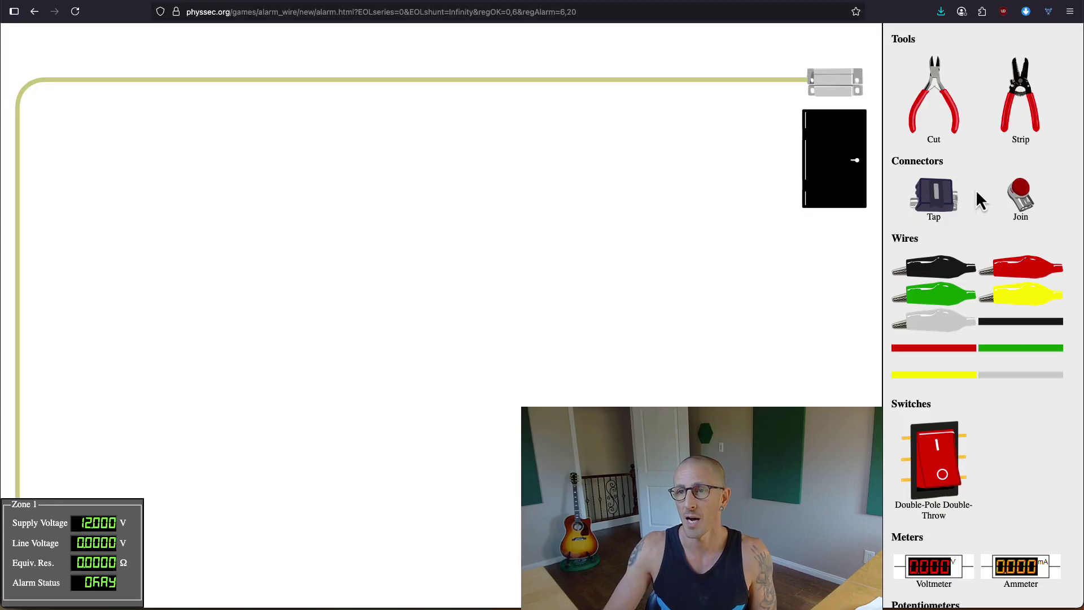
Step: Strip the alarm cable to expose its black and red wires and place a voltmeter below them
{"action": "left_click_drag", "start_coordinate": [1029, 88], "coordinate": [269, 85]}
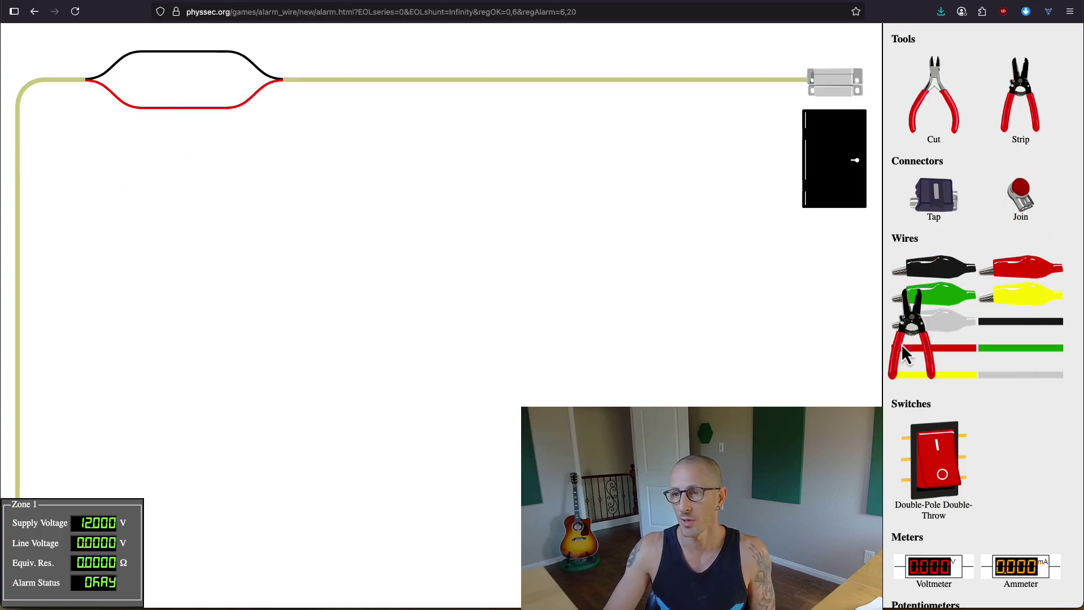
{"action": "scroll", "coordinate": [909, 361], "scroll_direction": "down", "scroll_amount": 3}
{"action": "left_click", "coordinate": [946, 486]}
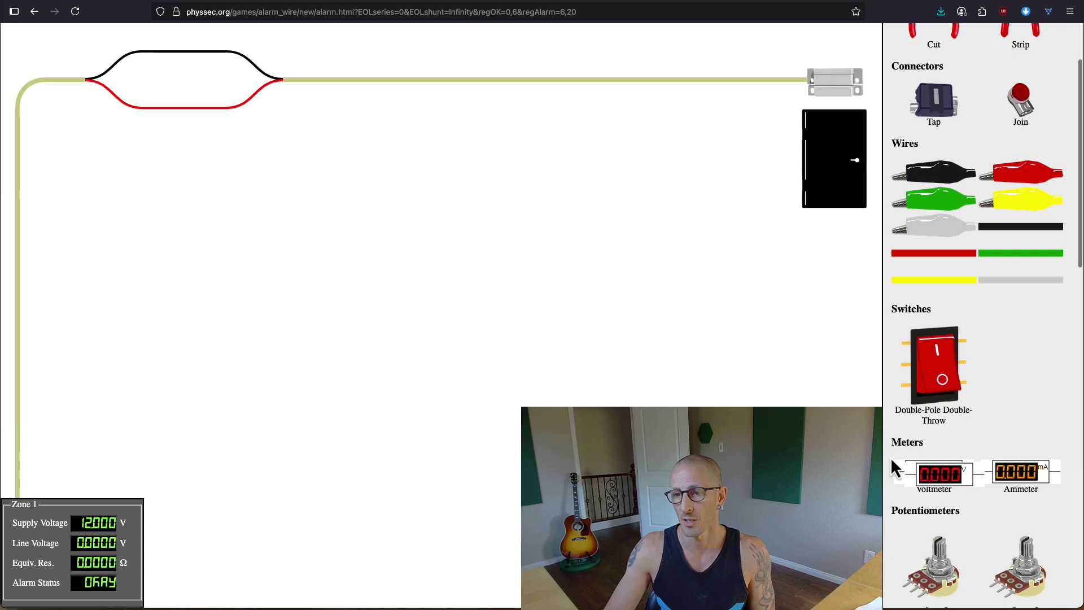
{"action": "left_click_drag", "start_coordinate": [898, 469], "coordinate": [203, 191]}
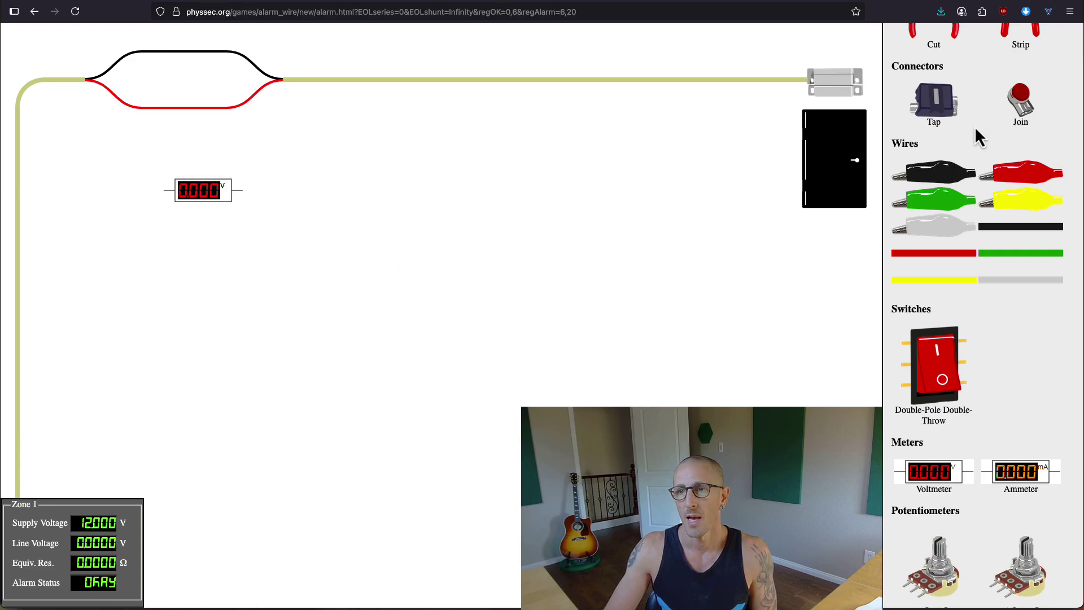
Step: Attach a tap connector to the exposed black wire and another to the exposed red wire
{"action": "left_click_drag", "start_coordinate": [919, 96], "coordinate": [151, 53]}
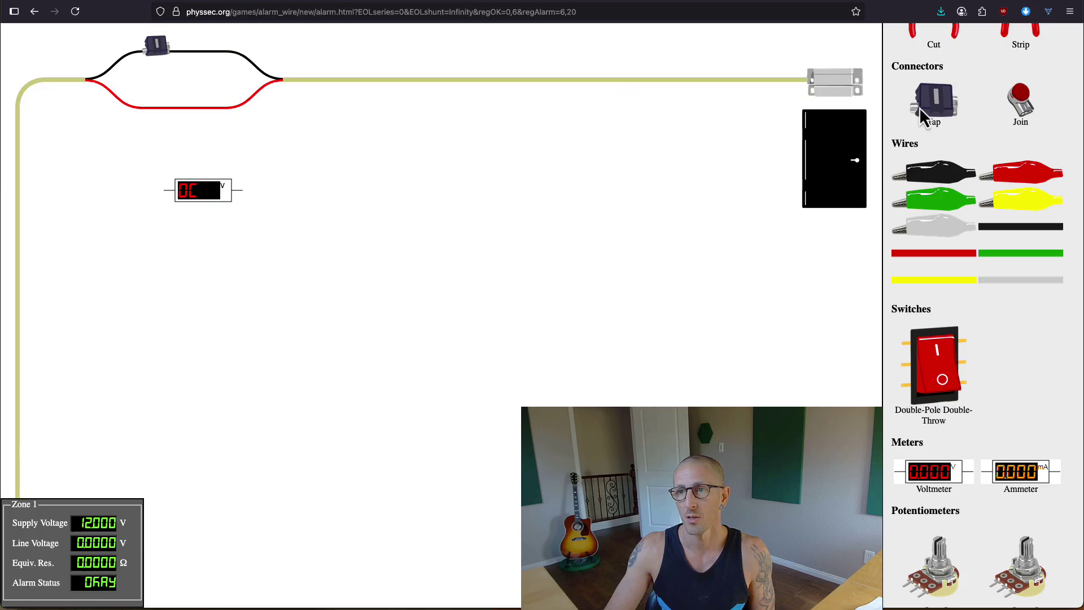
{"action": "scroll", "coordinate": [919, 107], "scroll_direction": "up", "scroll_amount": 1}
{"action": "left_click_drag", "start_coordinate": [919, 106], "coordinate": [157, 108]}
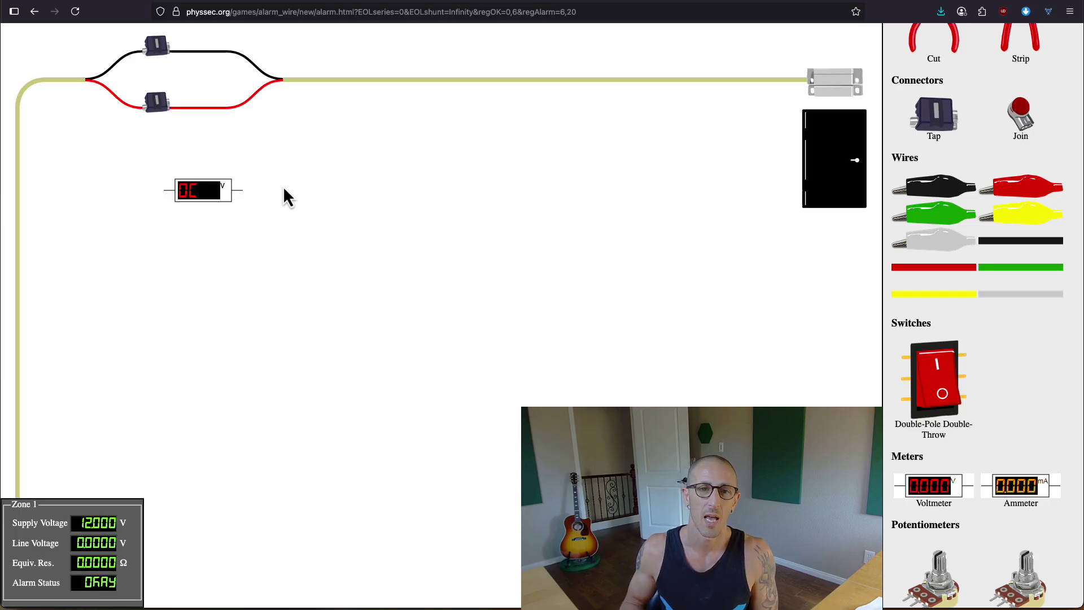
Step: Wire the voltmeter to the two taps with a black and a red wire, and test it by opening and closing the door
{"action": "scroll", "coordinate": [965, 260], "scroll_direction": "up", "scroll_amount": 1}
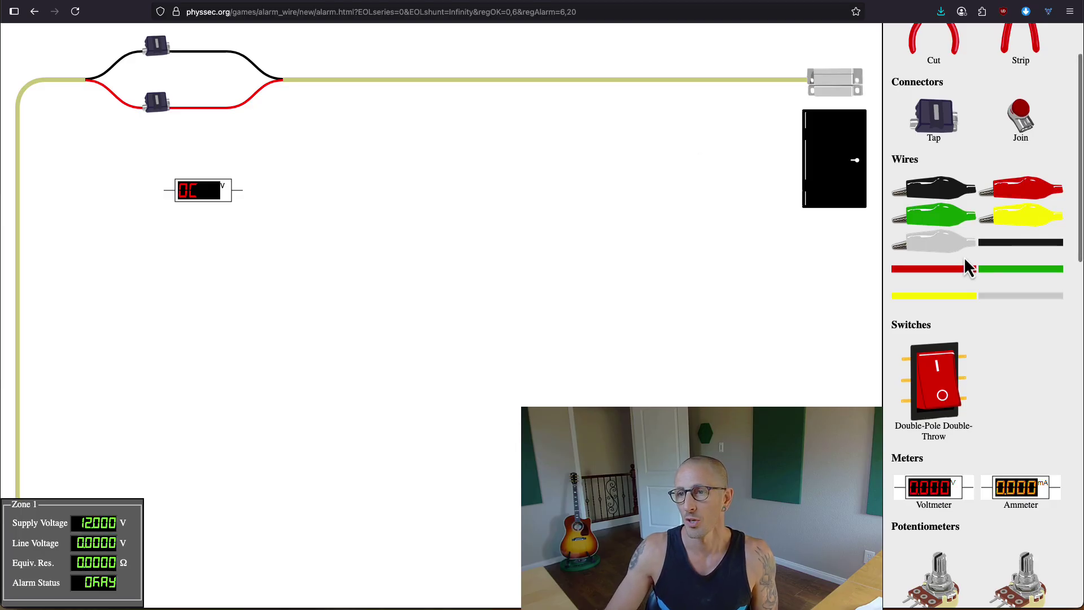
{"action": "left_click_drag", "start_coordinate": [998, 246], "coordinate": [171, 55]}
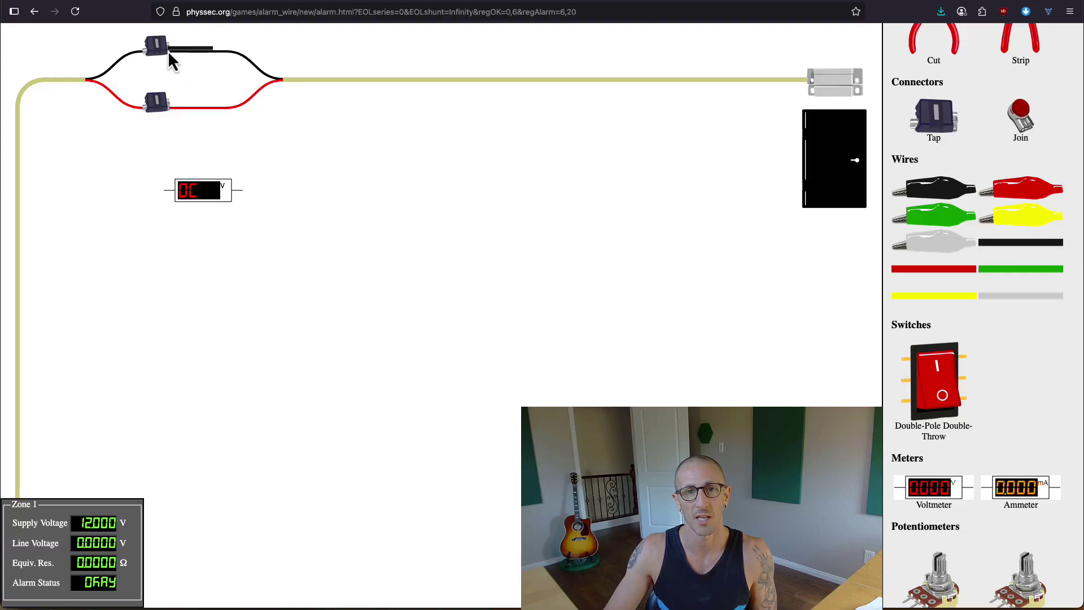
{"action": "left_click_drag", "start_coordinate": [169, 52], "coordinate": [239, 193]}
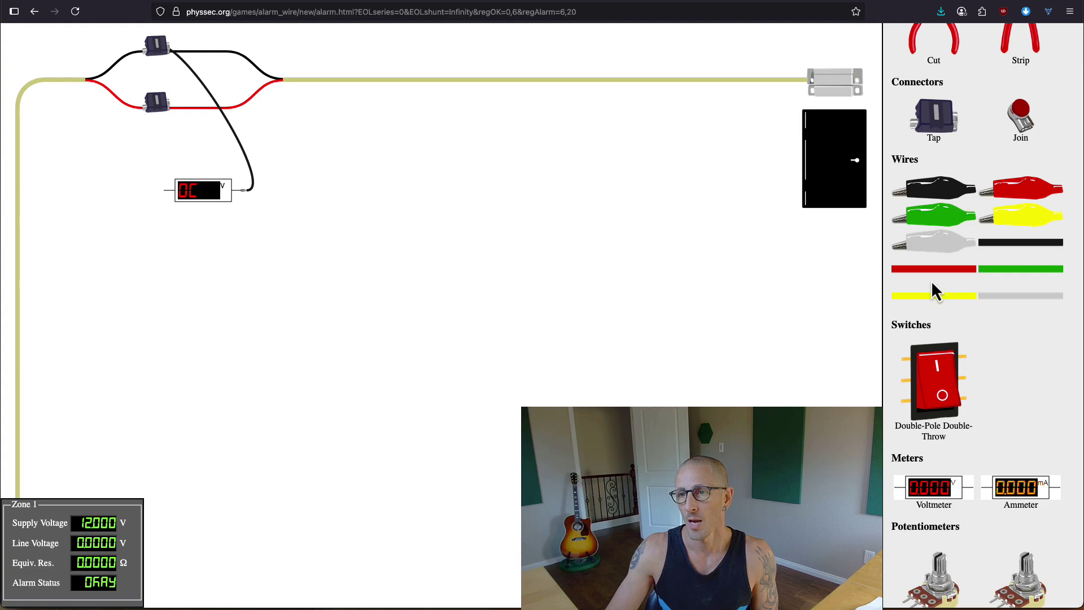
{"action": "left_click_drag", "start_coordinate": [932, 269], "coordinate": [161, 193]}
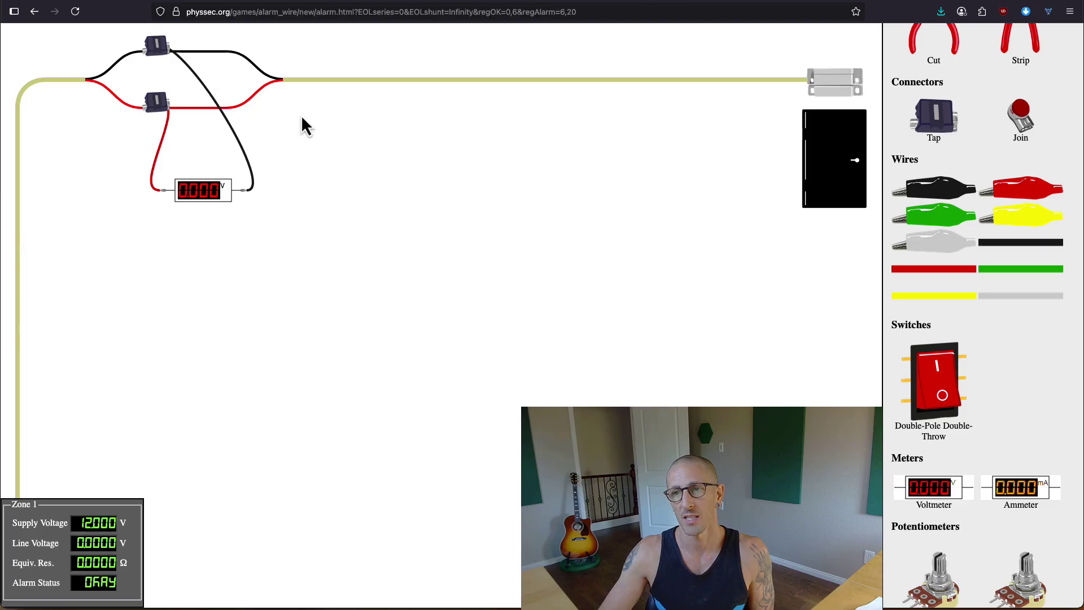
{"action": "left_click", "coordinate": [842, 150]}
{"action": "left_click", "coordinate": [841, 149]}
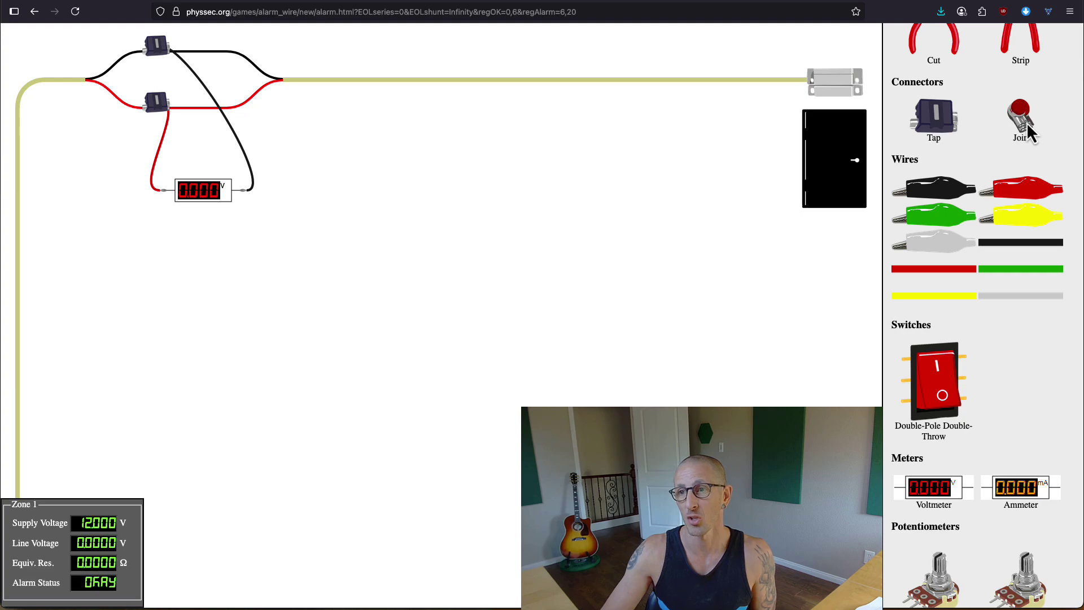
Step: Bridge the voltmeter's two terminals through a join connector using two grey wires, and test by opening and closing the door
{"action": "left_click_drag", "start_coordinate": [294, 179], "coordinate": [224, 254]}
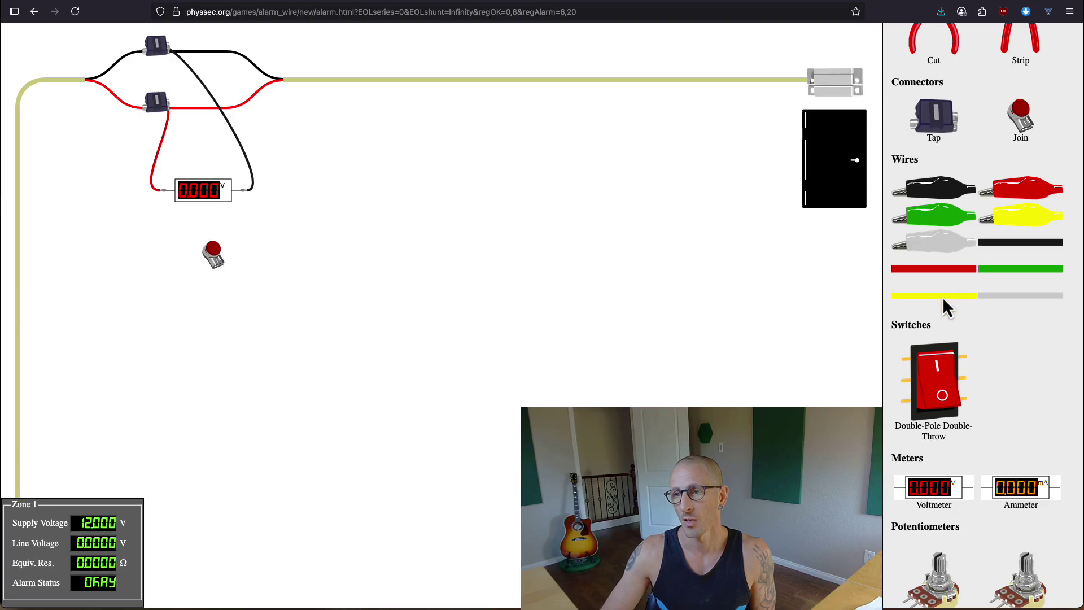
{"action": "left_click_drag", "start_coordinate": [1014, 299], "coordinate": [220, 275]}
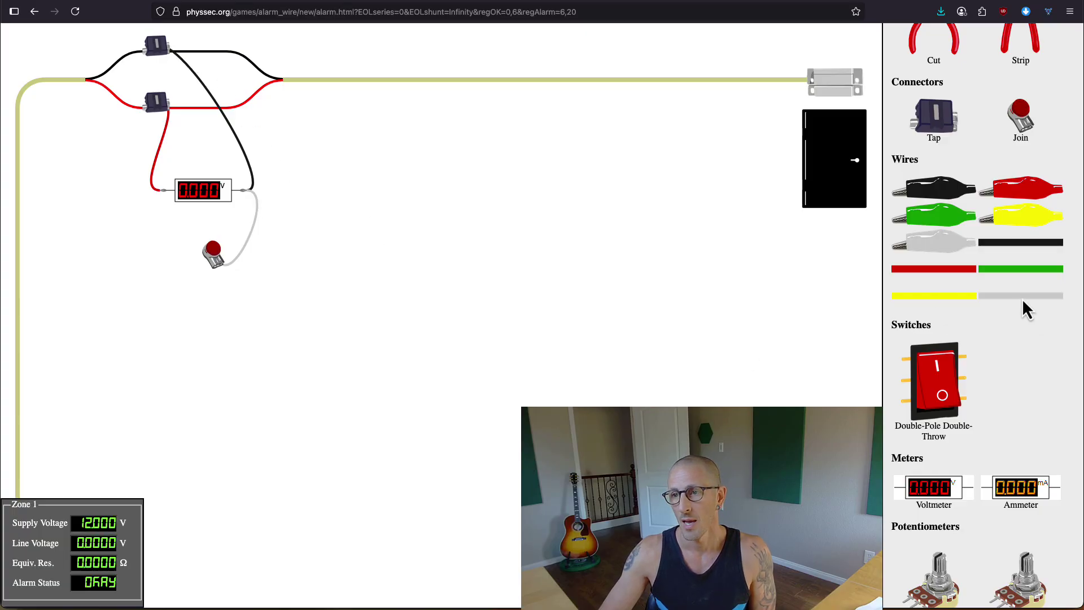
{"action": "left_click_drag", "start_coordinate": [1022, 296], "coordinate": [214, 269]}
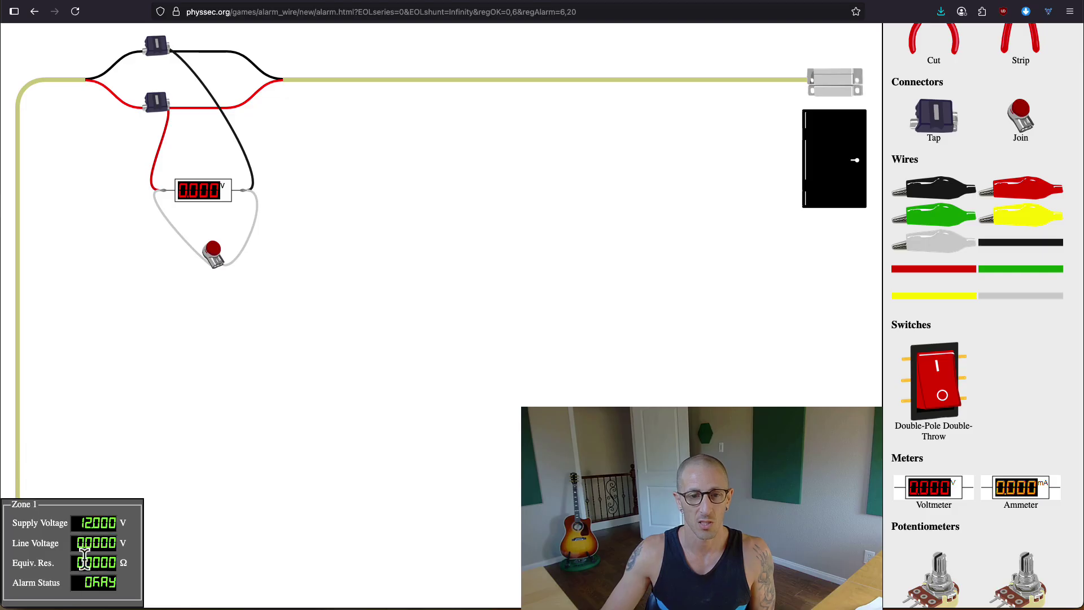
{"action": "left_click", "coordinate": [851, 141]}
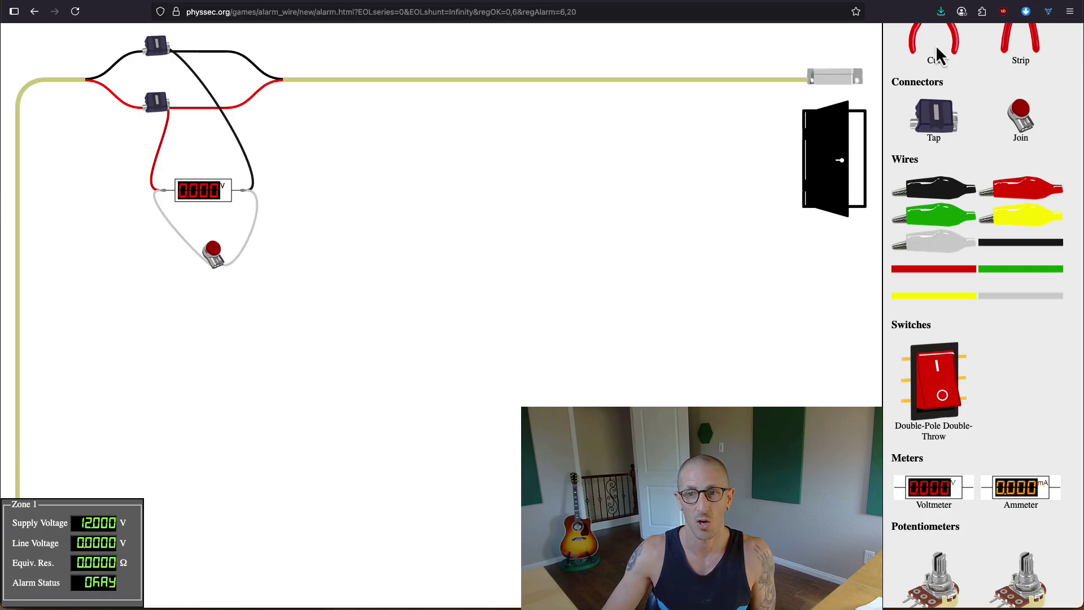
{"action": "left_click", "coordinate": [837, 167]}
Step: Cut the exposed black and red wires between the taps and the door sensor
{"action": "scroll", "coordinate": [958, 52], "scroll_direction": "up", "scroll_amount": 1}
{"action": "scroll", "coordinate": [958, 52], "scroll_direction": "up", "scroll_amount": 3}
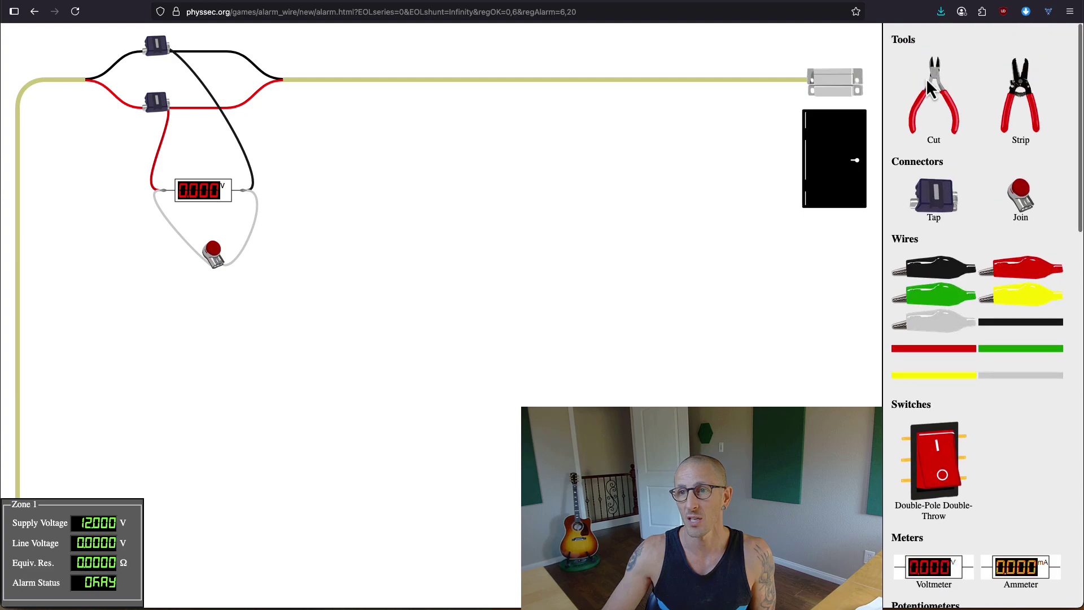
{"action": "mouse_move", "coordinate": [933, 85]}
{"action": "left_mouse_down"}
{"action": "mouse_move", "coordinate": [278, 43]}
{"action": "mouse_move", "coordinate": [192, 62]}
{"action": "mouse_move", "coordinate": [198, 52]}
{"action": "left_mouse_up"}
{"action": "left_click", "coordinate": [194, 103]}
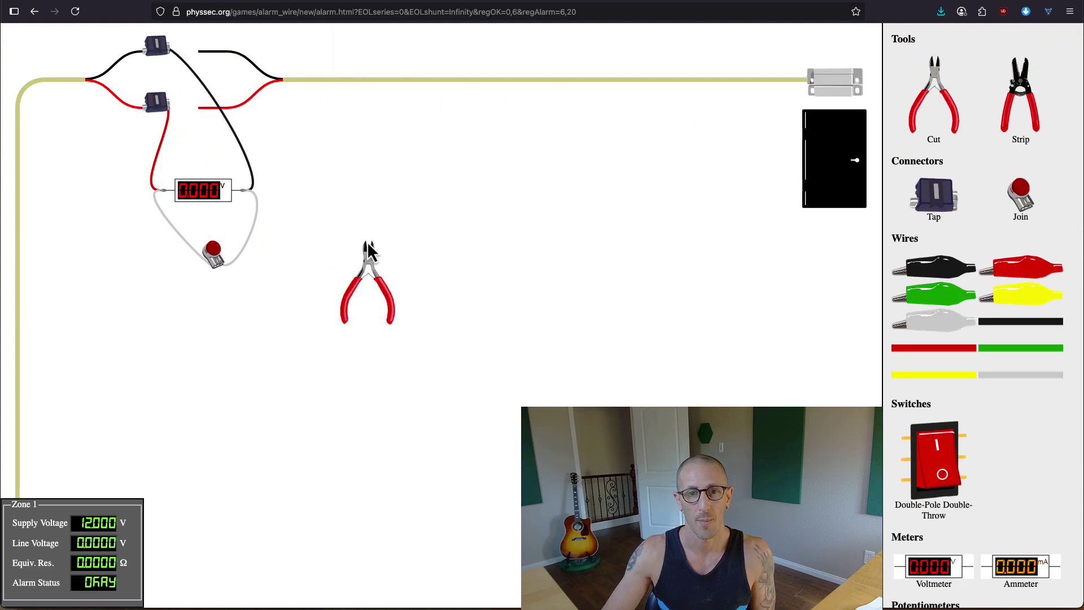
Step: Test the cut circuit by opening and closing the door, and reload the level to reset the wiring
{"action": "left_click", "coordinate": [840, 162]}
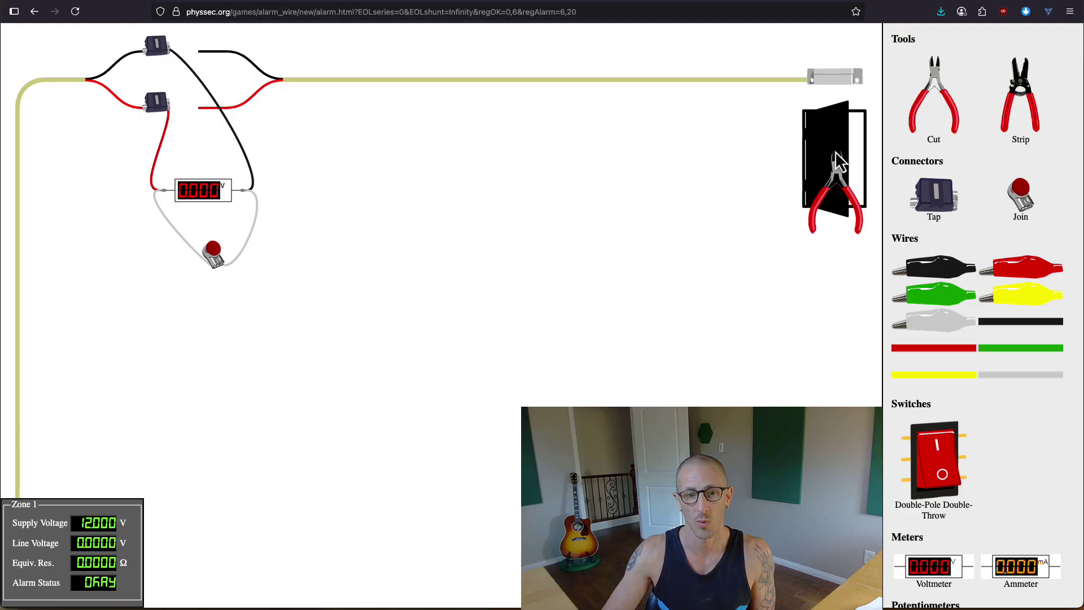
{"action": "left_click", "coordinate": [838, 162]}
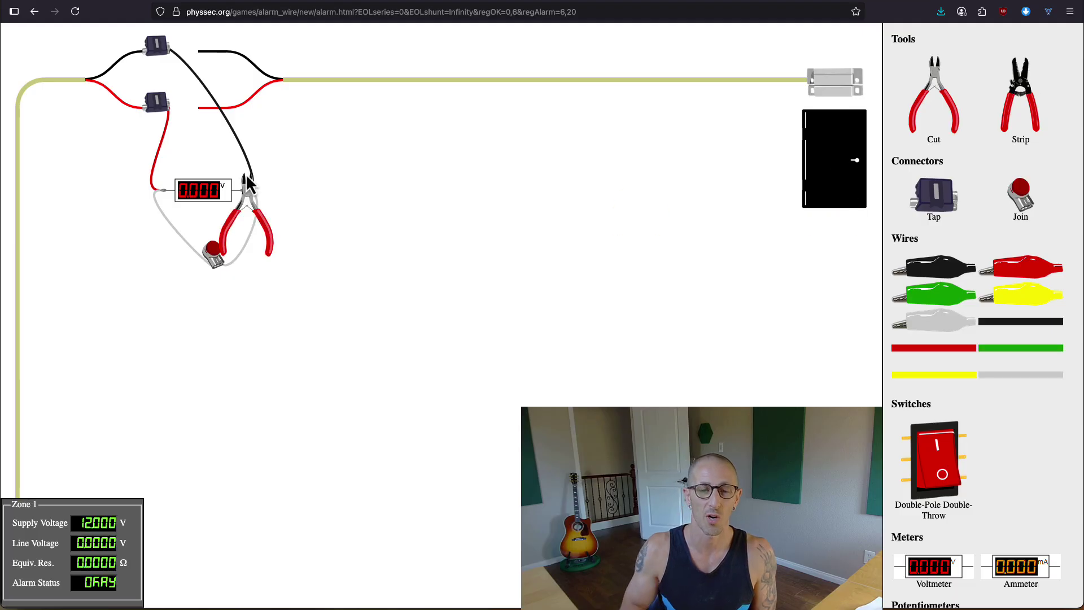
{"action": "left_click", "coordinate": [75, 12]}
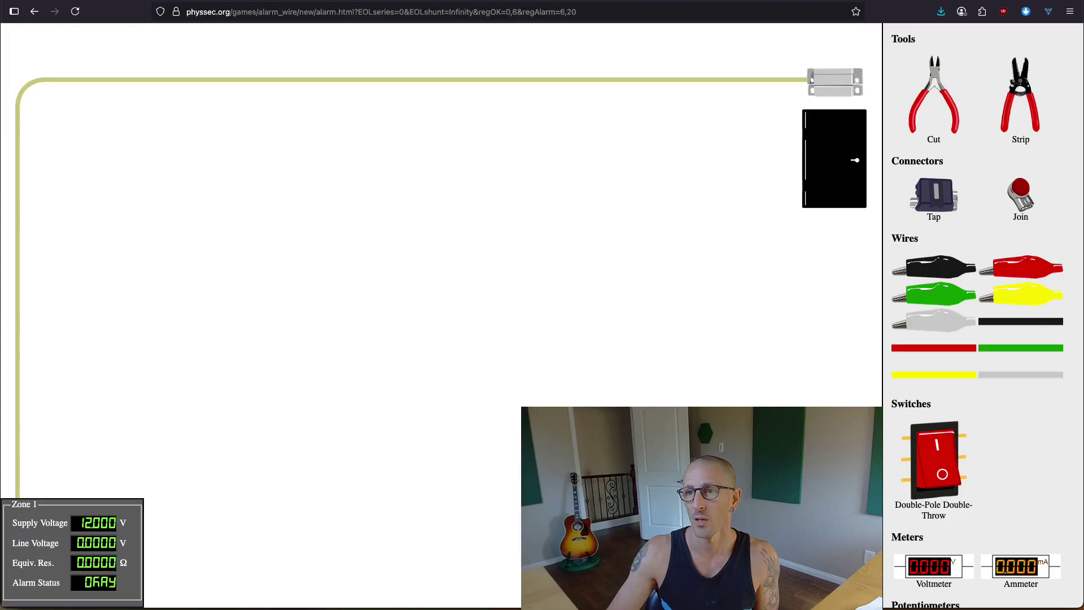
Step: Strip the alarm cable and attach a tap connector to each of the exposed black and red wires
{"action": "left_click", "coordinate": [1020, 93]}
{"action": "left_click", "coordinate": [310, 83]}
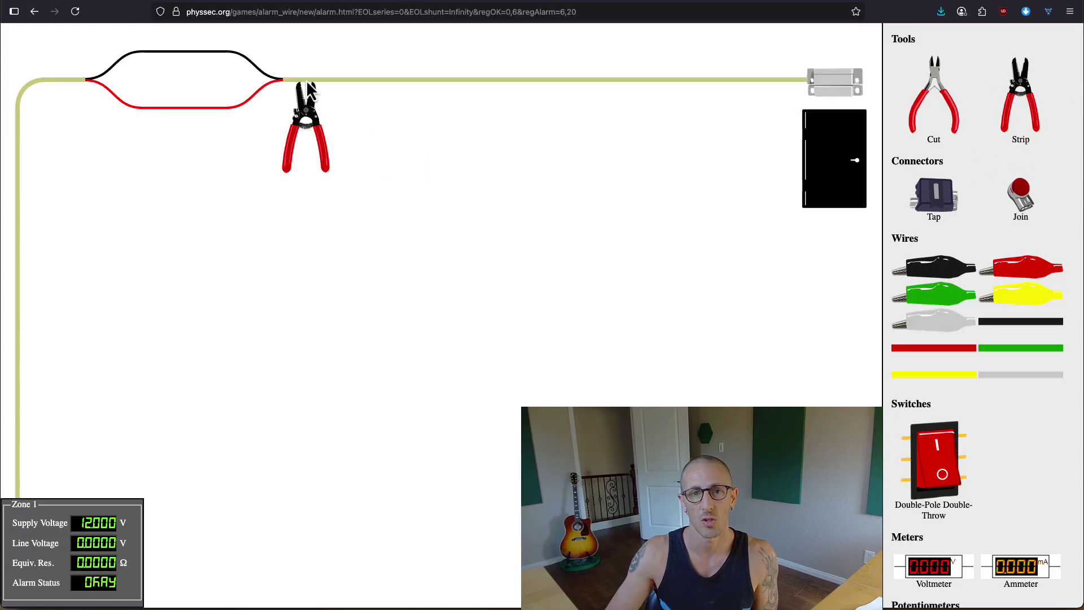
{"action": "left_click", "coordinate": [1020, 199]}
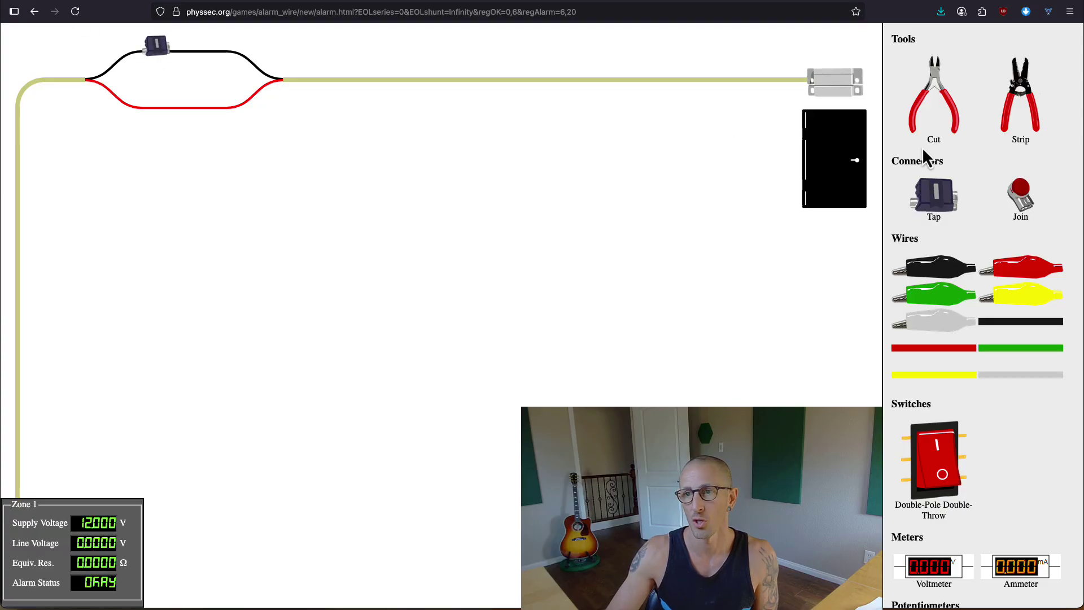
{"action": "left_click", "coordinate": [926, 188]}
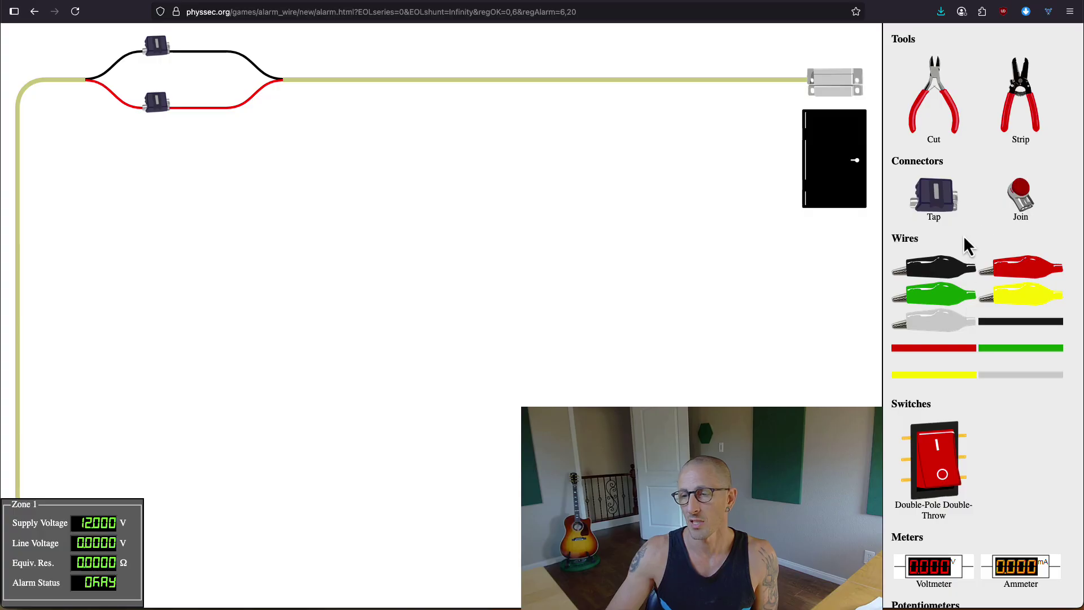
Step: Place a join connector below the taps and connect the black-wire and red-wire taps to it with two grey wires
{"action": "left_click", "coordinate": [1019, 208]}
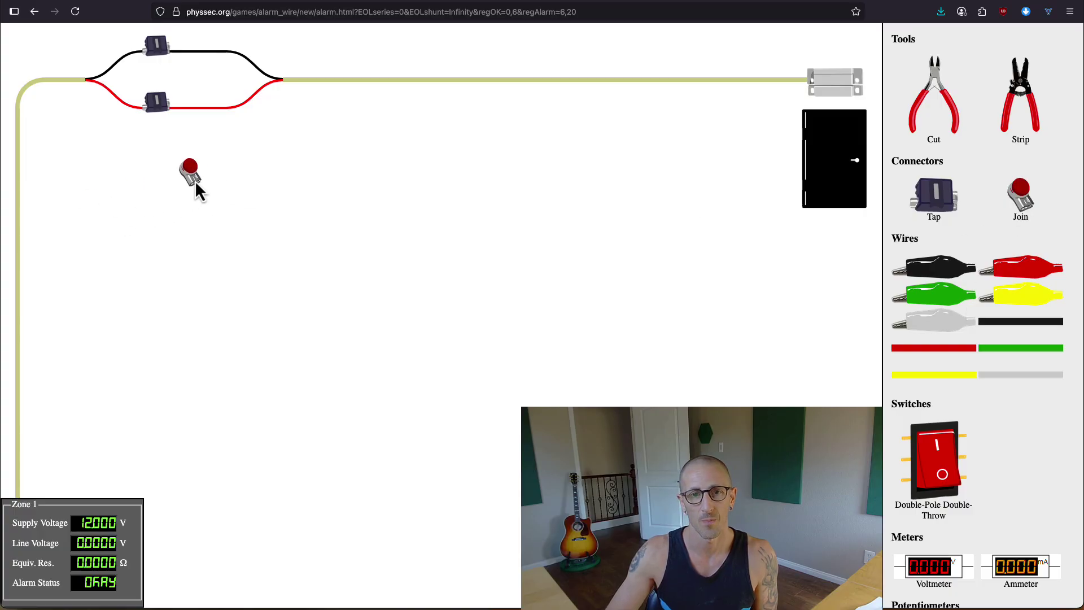
{"action": "left_click", "coordinate": [193, 180]}
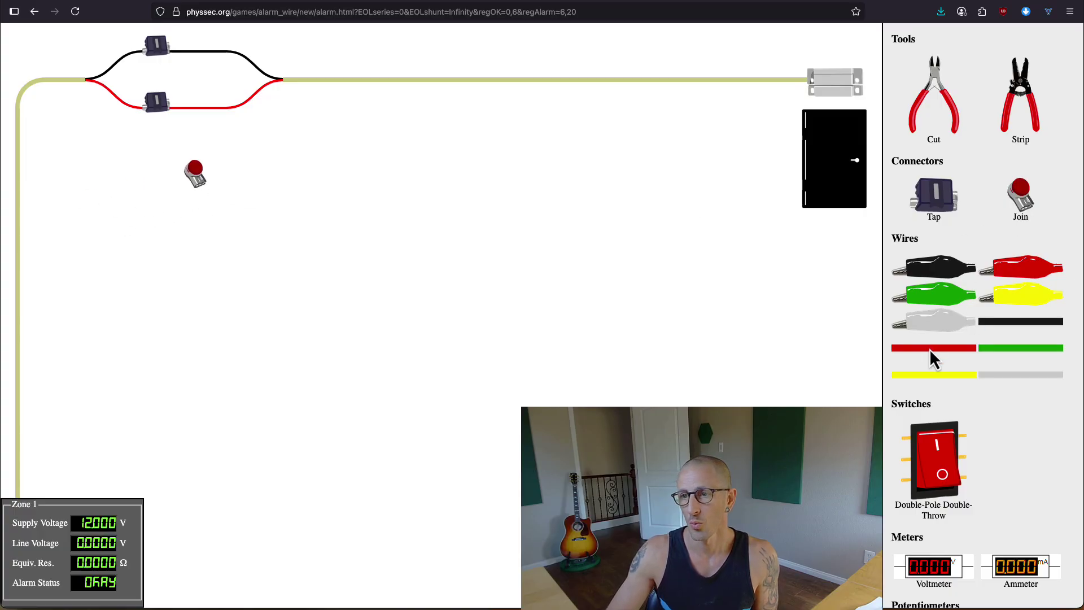
{"action": "left_click", "coordinate": [1013, 376]}
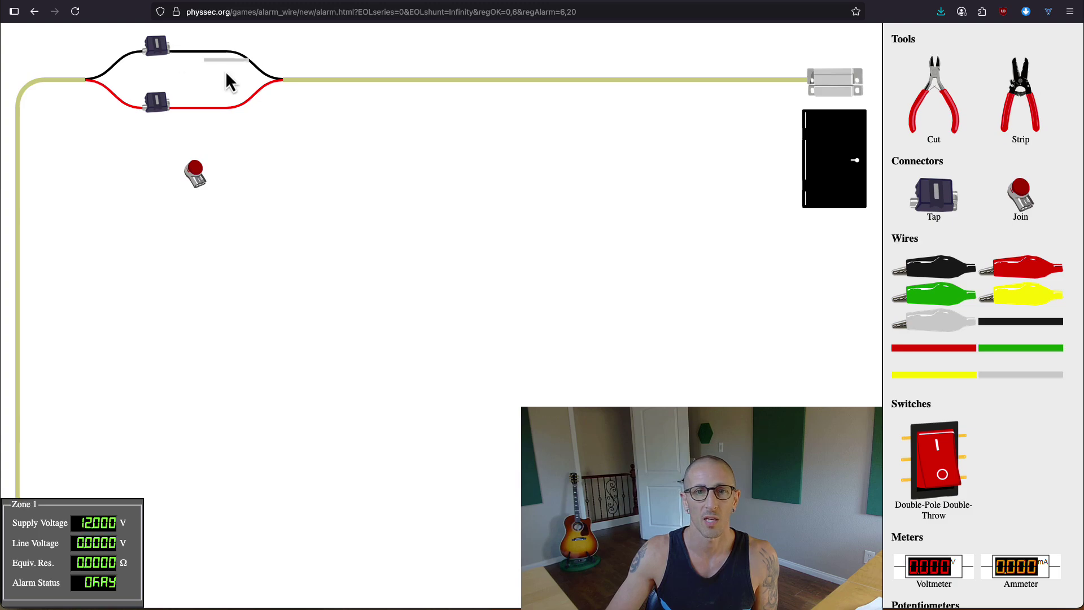
{"action": "left_click", "coordinate": [166, 49]}
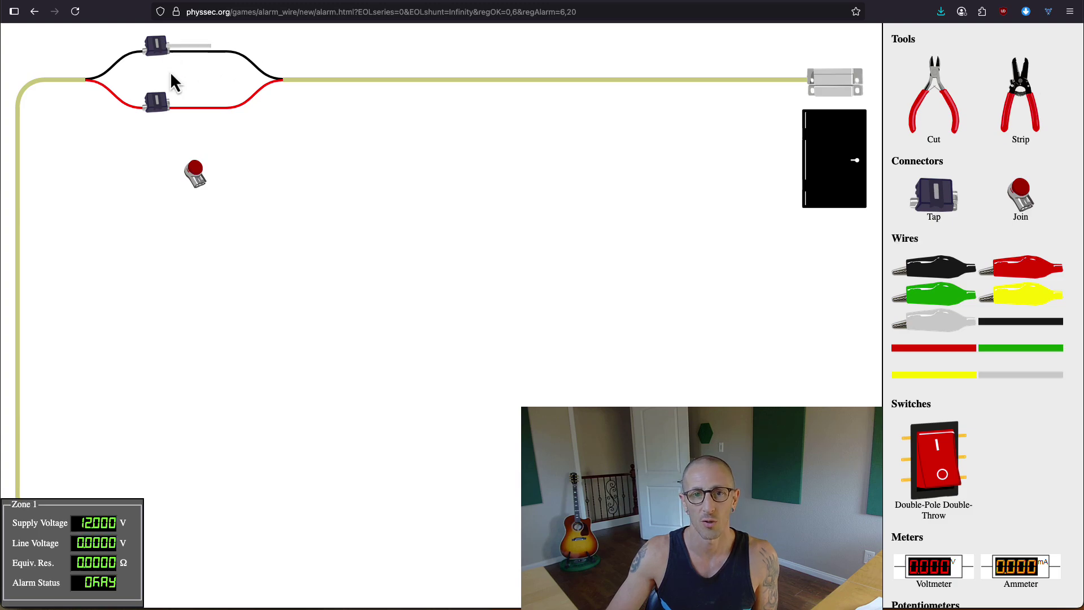
{"action": "left_click", "coordinate": [198, 181]}
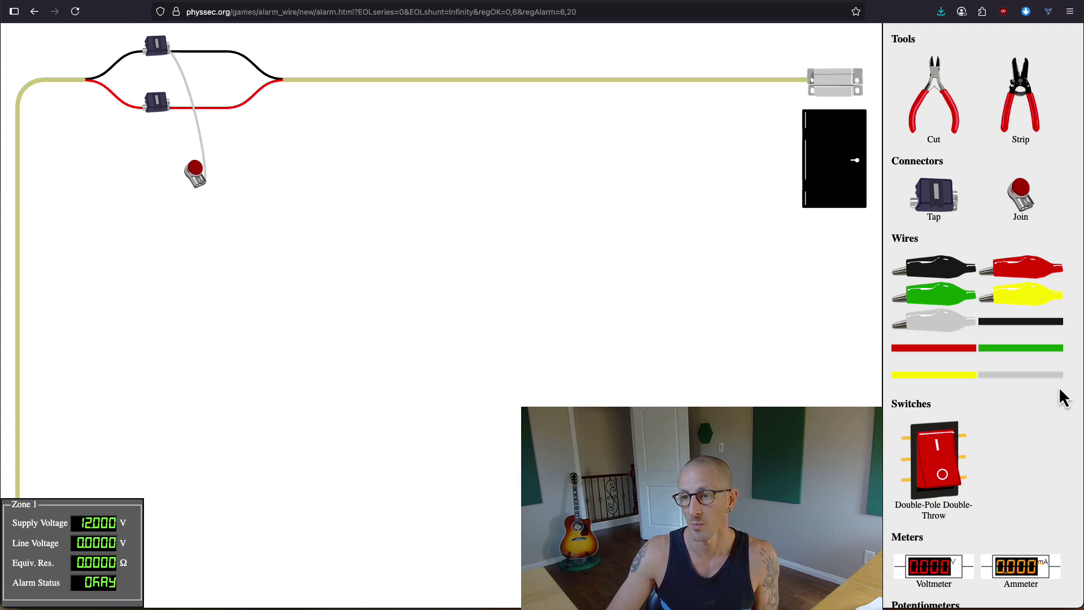
{"action": "left_click", "coordinate": [1045, 377]}
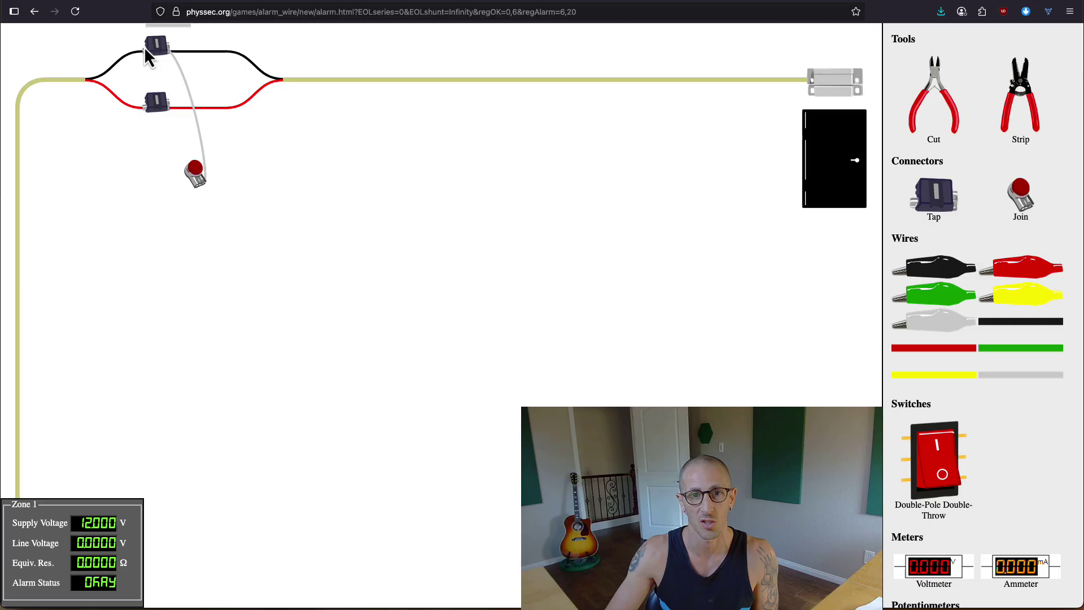
{"action": "left_click", "coordinate": [164, 105]}
{"action": "left_click", "coordinate": [195, 182]}
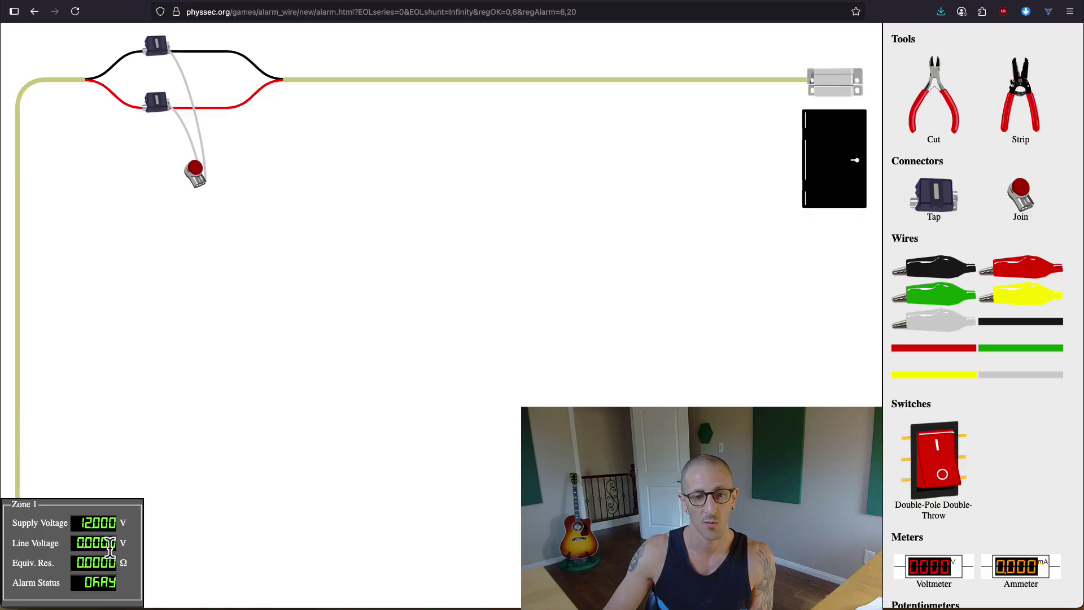
Step: Test the bridged circuit by opening and closing the door, and cut the exposed black and red wires between the taps and the sensor
{"action": "left_click", "coordinate": [856, 157]}
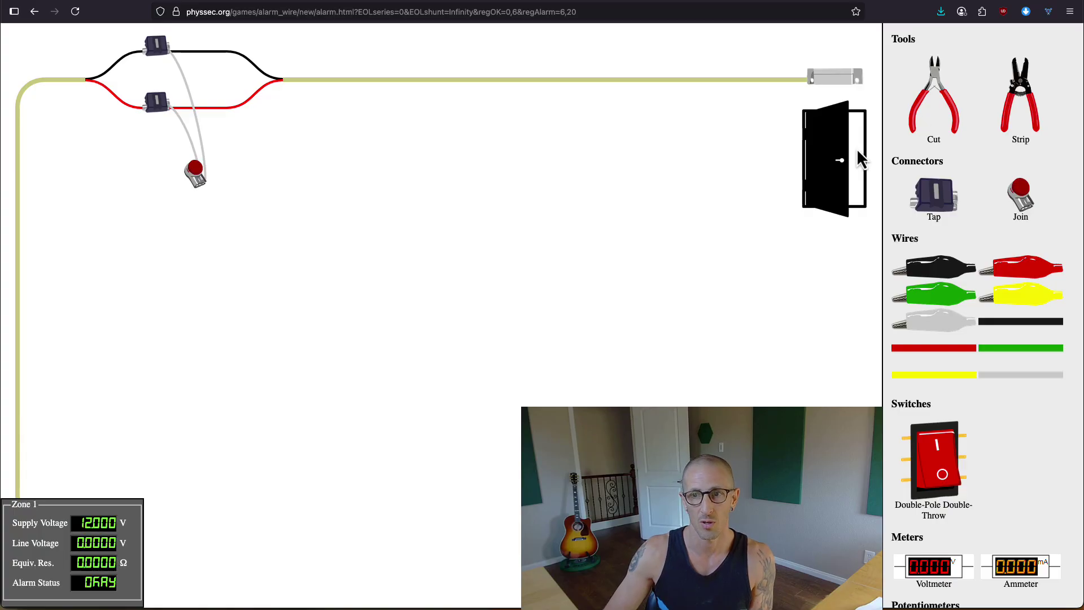
{"action": "left_click", "coordinate": [856, 148]}
{"action": "left_click_drag", "start_coordinate": [923, 92], "coordinate": [232, 62]}
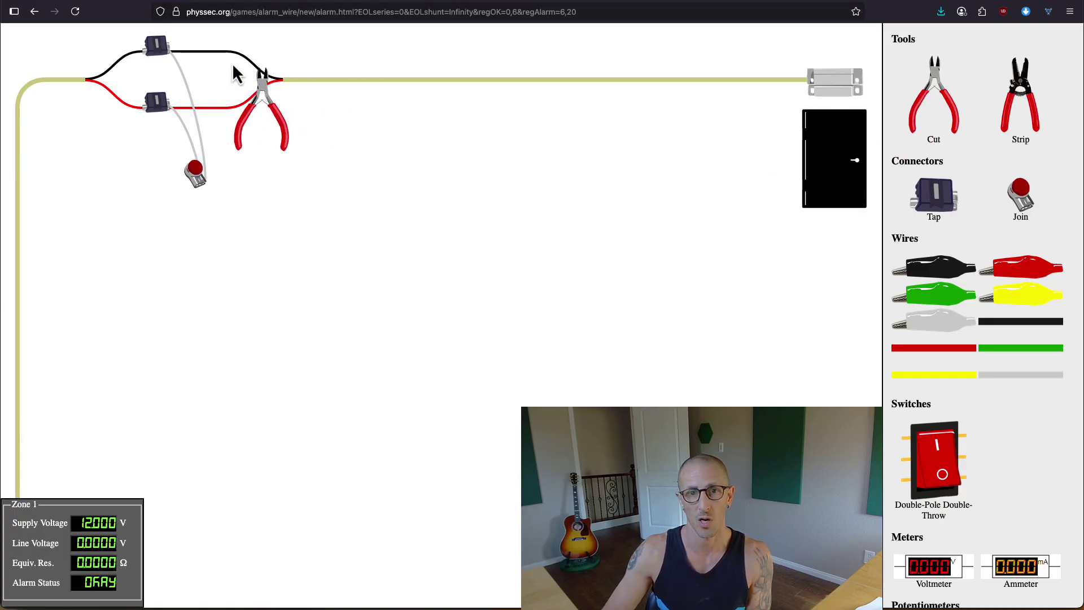
{"action": "left_click", "coordinate": [209, 49]}
{"action": "left_click", "coordinate": [204, 106]}
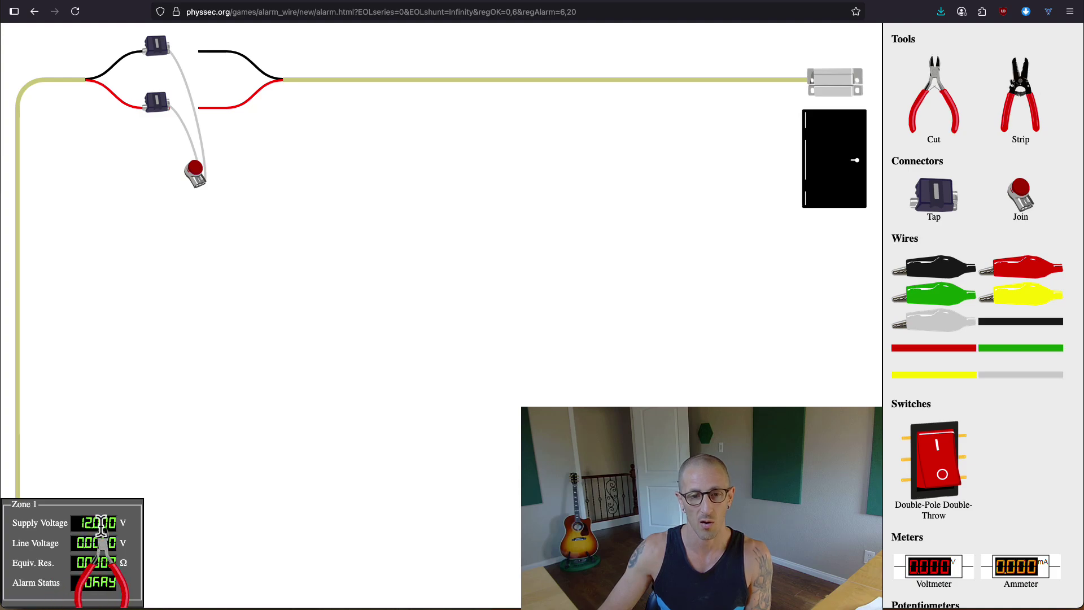
Step: Reload the level to reset it, and open and close the door to check the unmodified circuit's alarm behaviour
{"action": "left_click", "coordinate": [76, 16]}
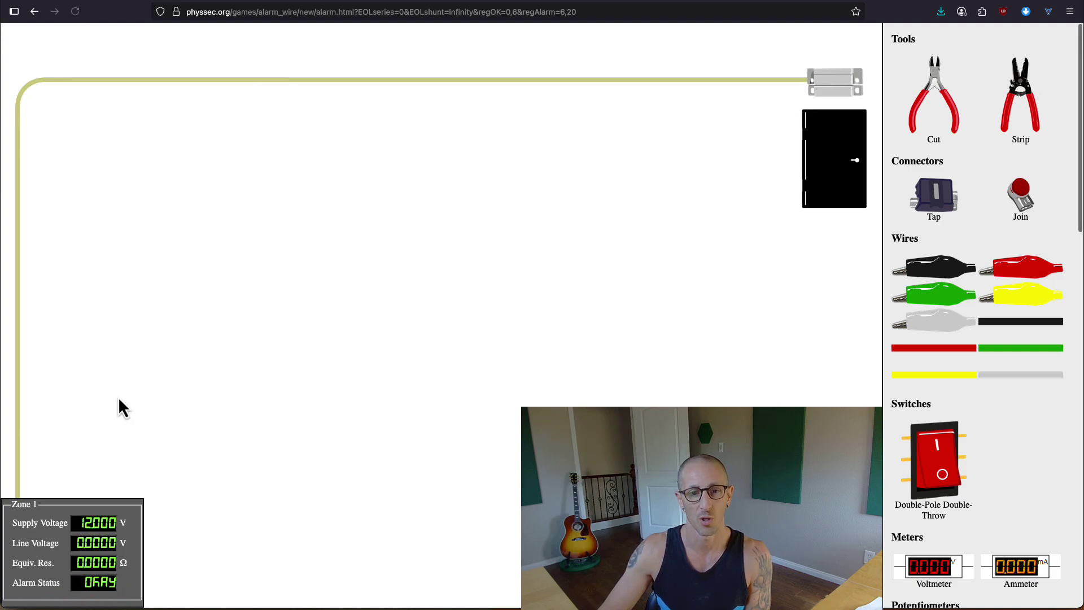
{"action": "left_click", "coordinate": [826, 176]}
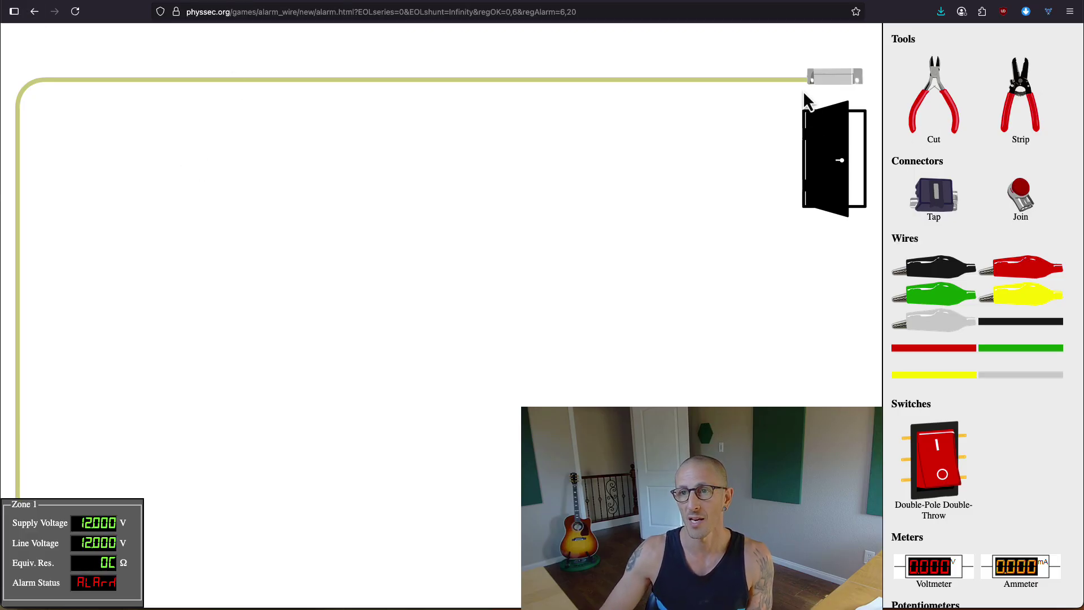
{"action": "left_click", "coordinate": [840, 123]}
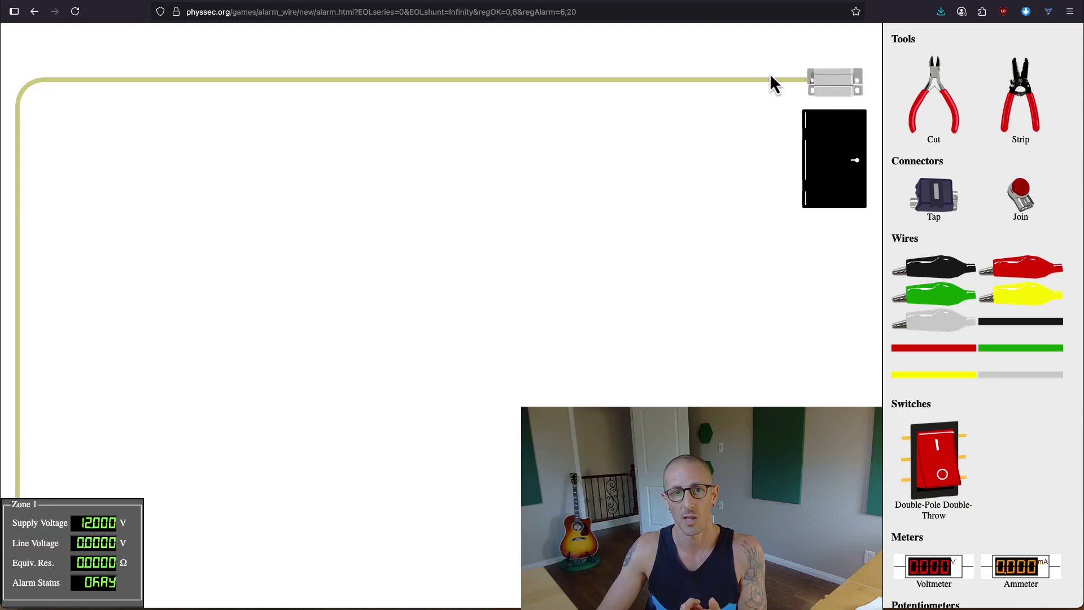
Step: Return to the Alarm Bypass Game level list and open Level 3: NC with 2k EOLR, permissive controller
{"action": "left_click", "coordinate": [40, 19]}
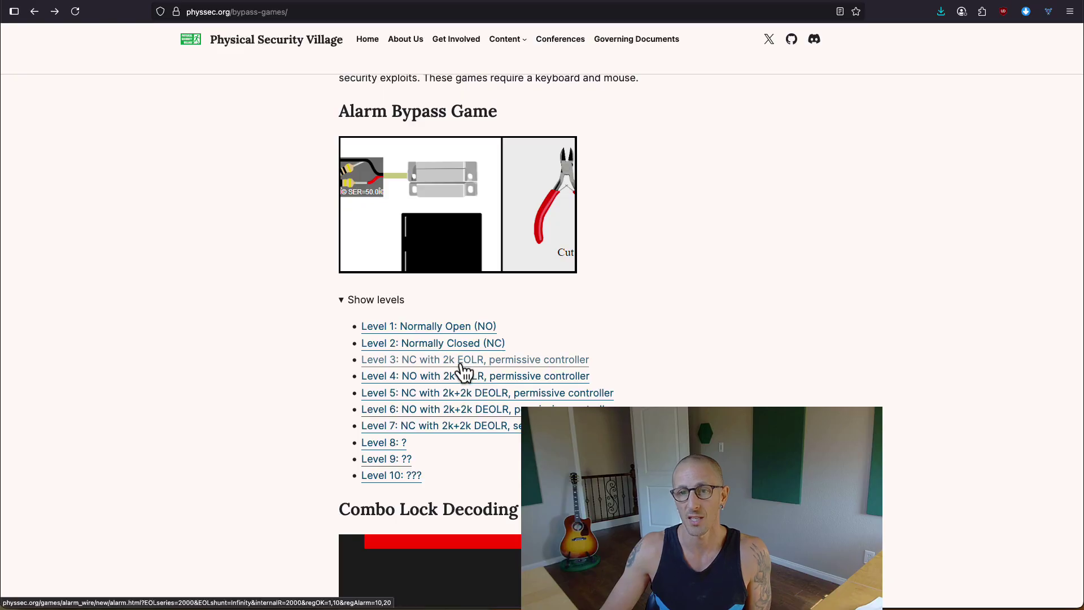
{"action": "left_click", "coordinate": [511, 363]}
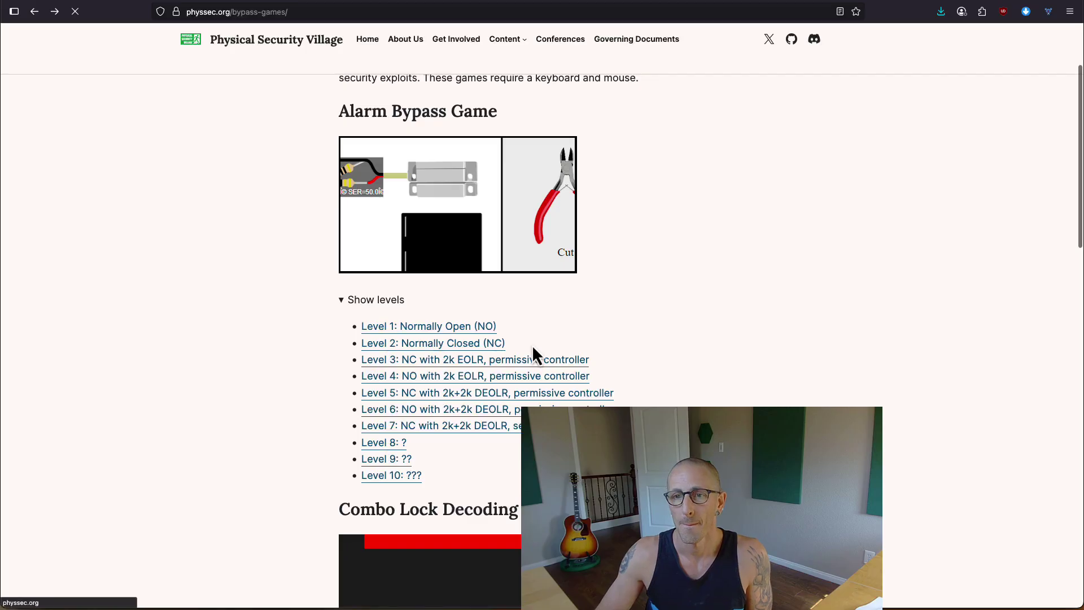
{"action": "left_click", "coordinate": [525, 362]}
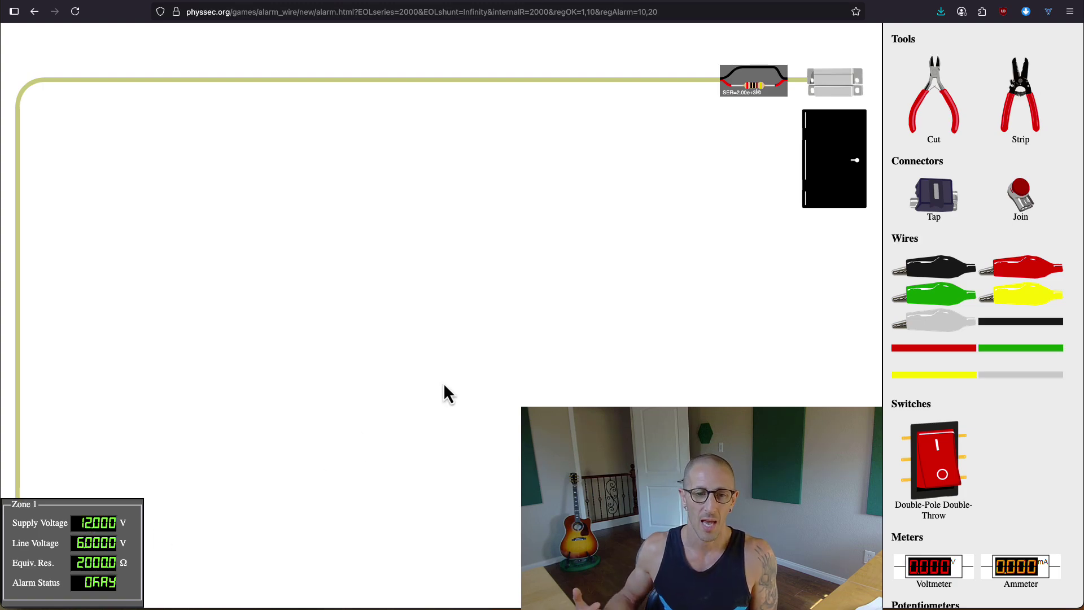
Step: Check the alarm behaviour by opening and closing the door, and strip the cable to expose its black and red wires
{"action": "left_click", "coordinate": [831, 130]}
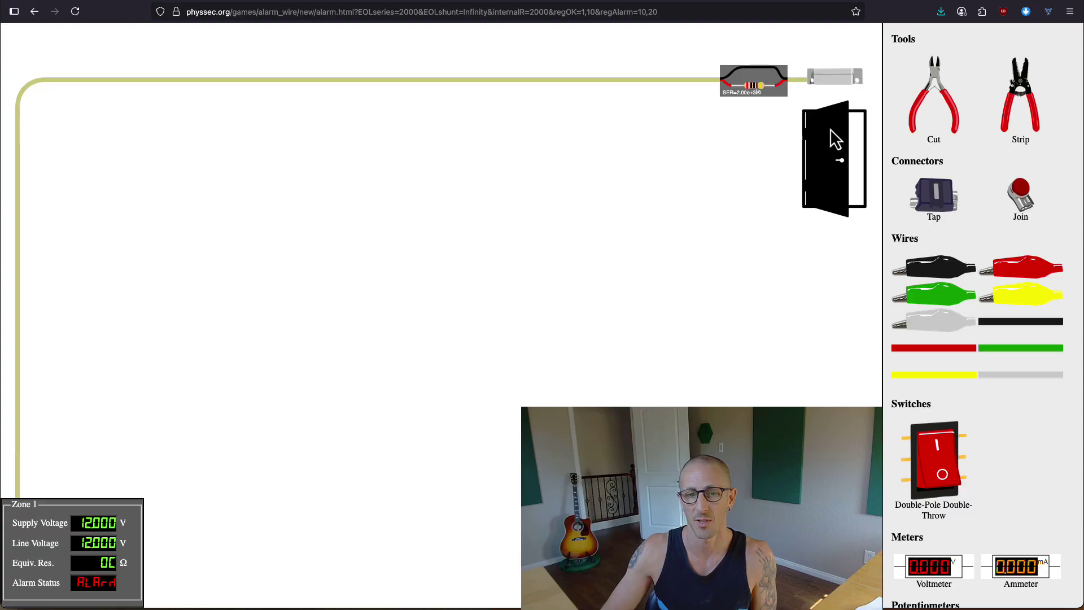
{"action": "left_click", "coordinate": [834, 138]}
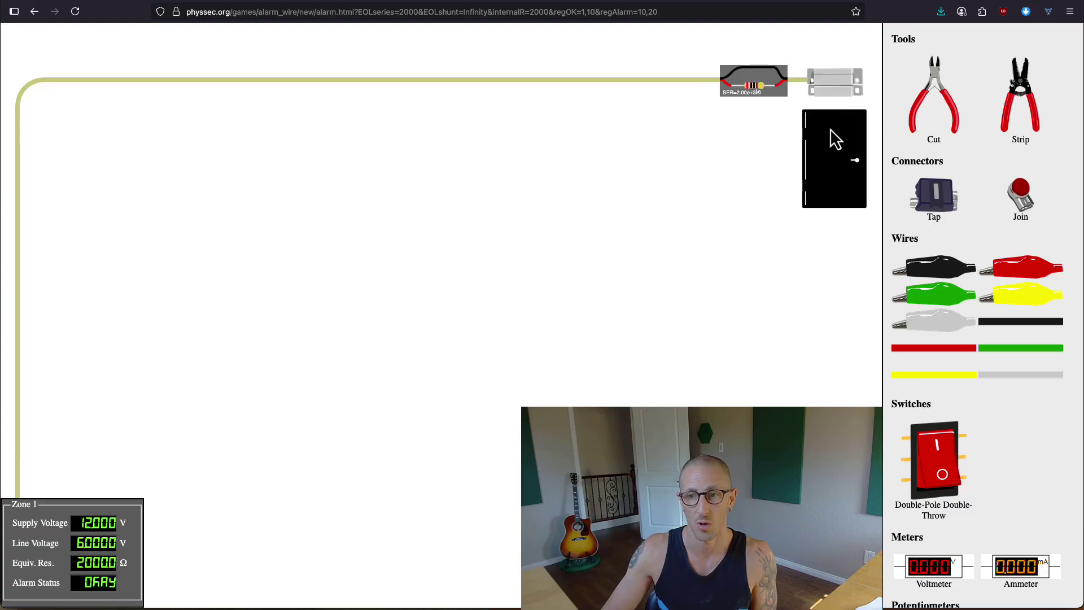
{"action": "left_click", "coordinate": [933, 96]}
{"action": "left_click_drag", "start_coordinate": [1033, 96], "coordinate": [374, 90]}
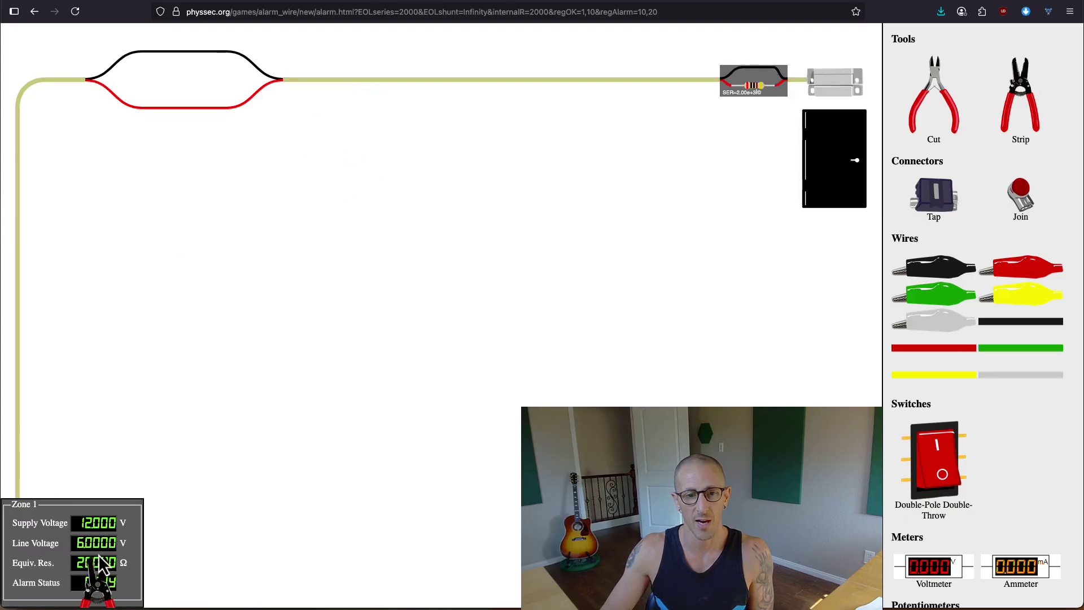
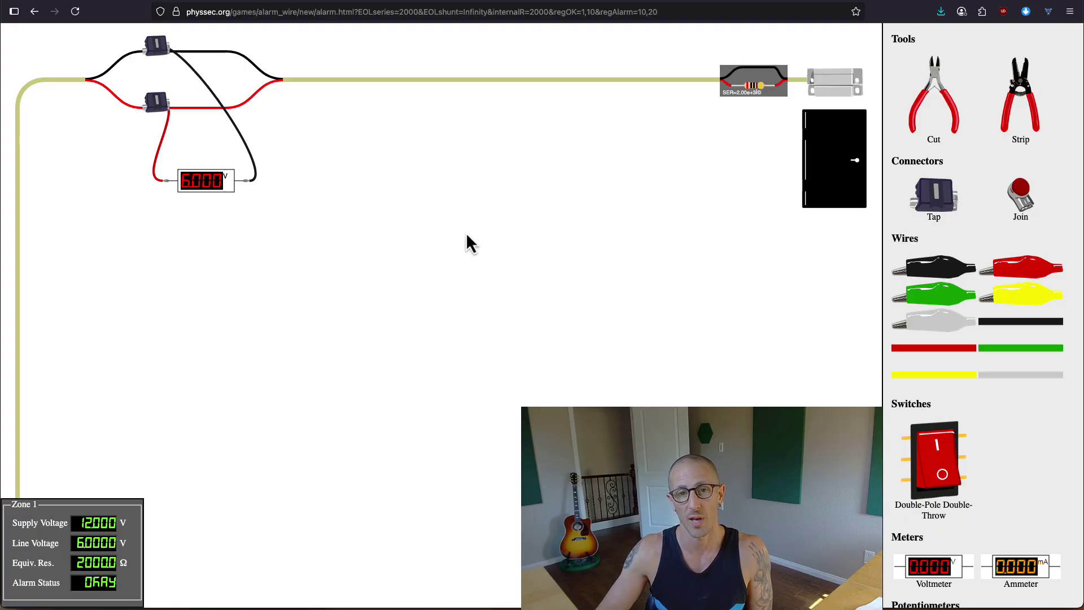
Step: Place a 5.600V Zener diode below the voltmeter and wire it across the voltmeter's two terminals with two yellow wires
{"action": "scroll", "coordinate": [931, 355], "scroll_direction": "down", "scroll_amount": 10}
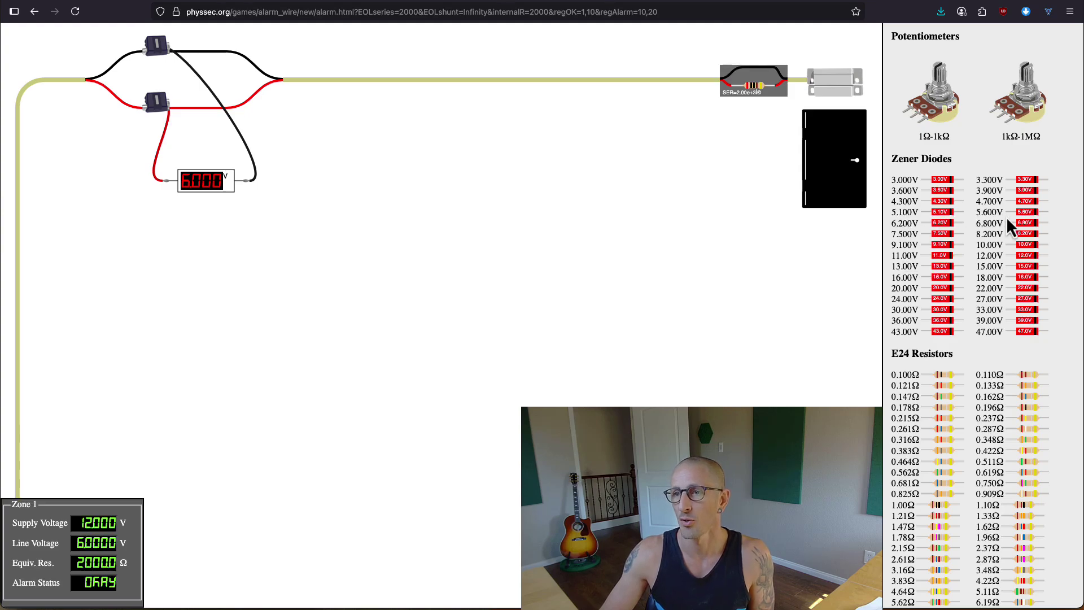
{"action": "left_click_drag", "start_coordinate": [1027, 213], "coordinate": [205, 218]}
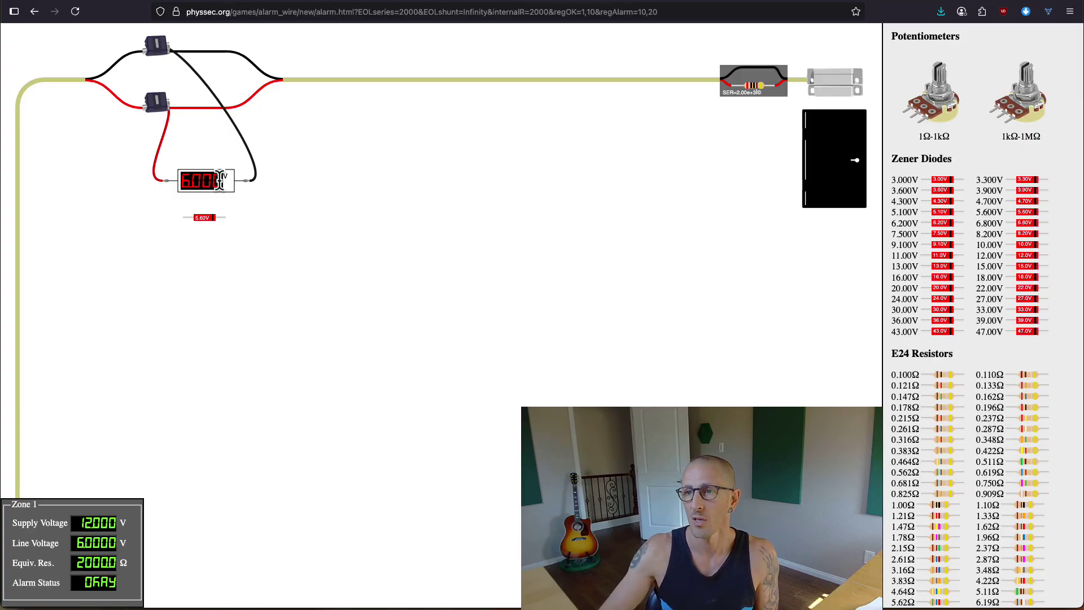
{"action": "scroll", "coordinate": [965, 141], "scroll_direction": "up", "scroll_amount": 10}
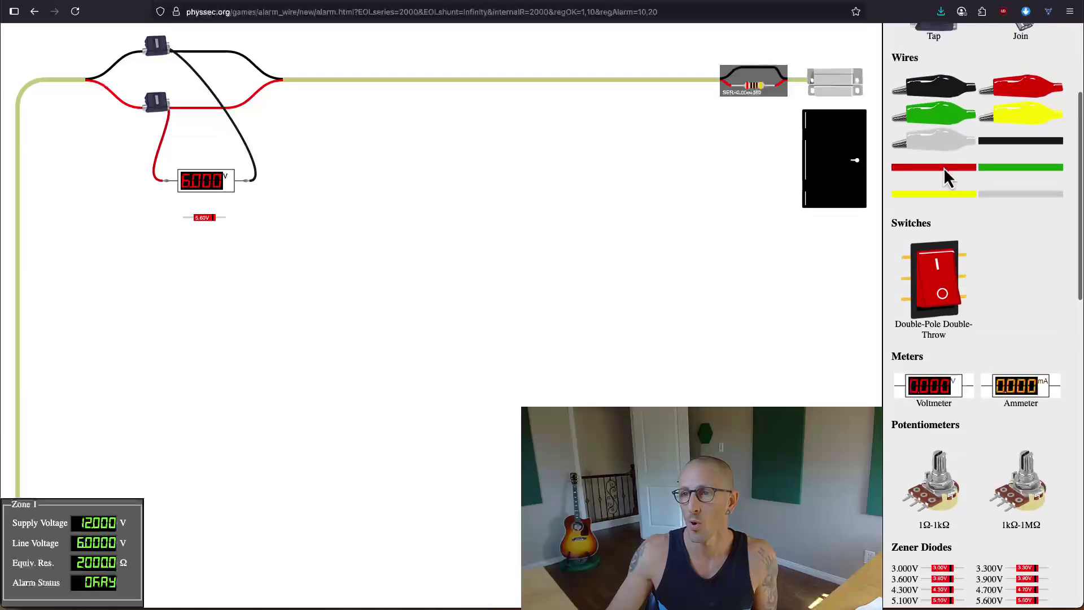
{"action": "left_click_drag", "start_coordinate": [943, 196], "coordinate": [181, 220]}
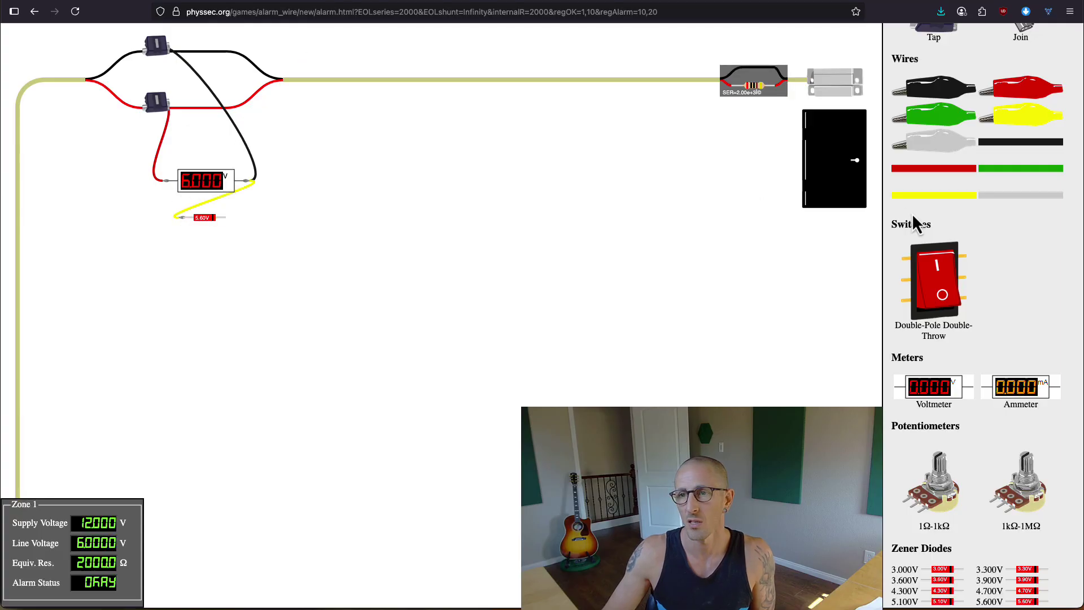
{"action": "left_click_drag", "start_coordinate": [906, 198], "coordinate": [222, 219]}
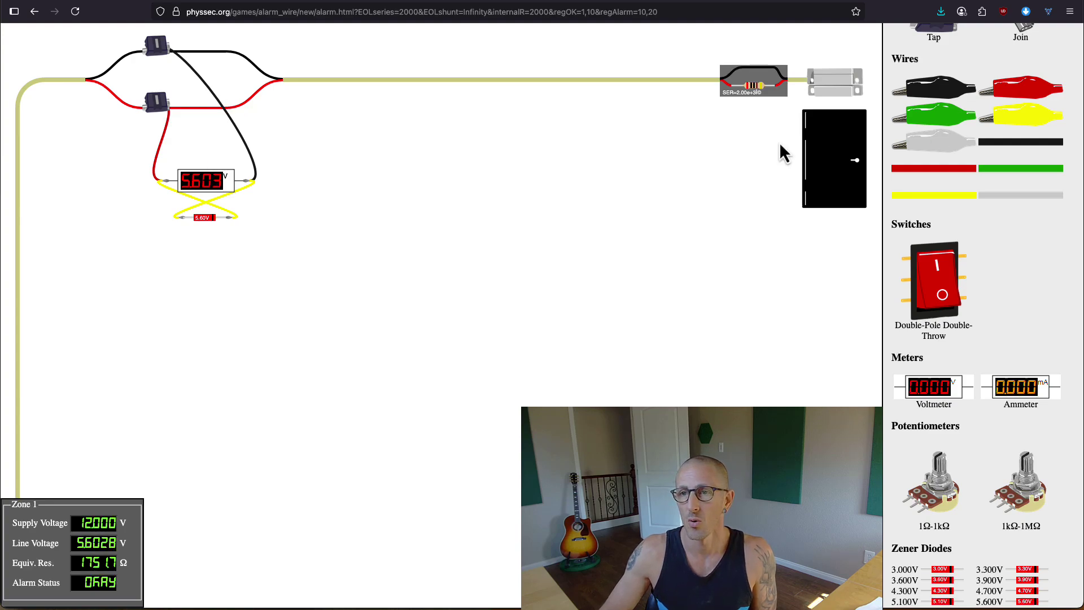
Step: Test the Zener diode bypass by opening and closing the door twice, and leave the door open
{"action": "left_click", "coordinate": [845, 170]}
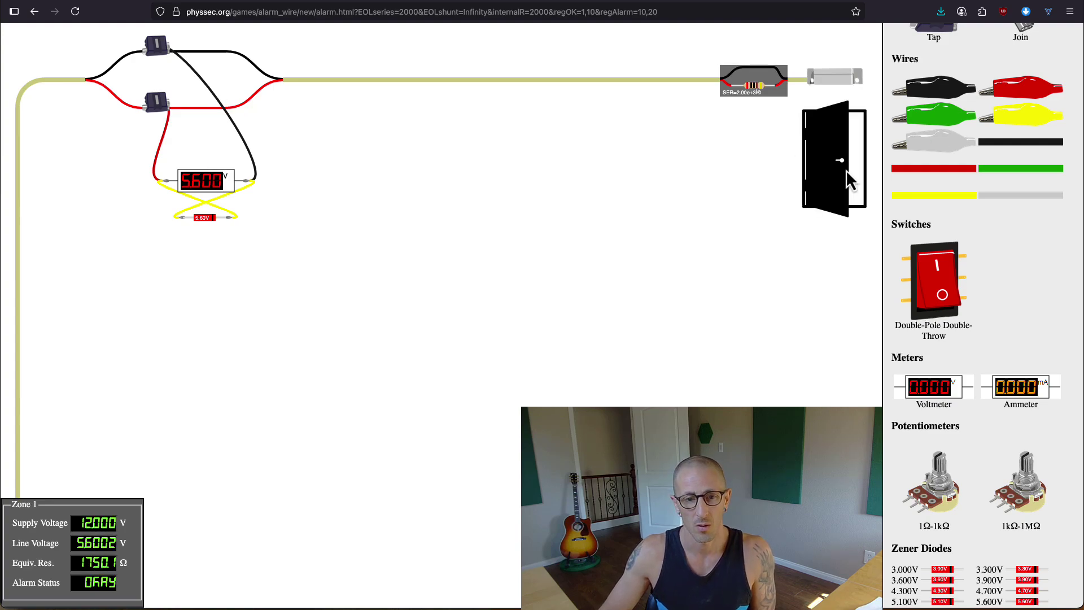
{"action": "left_click", "coordinate": [847, 171]}
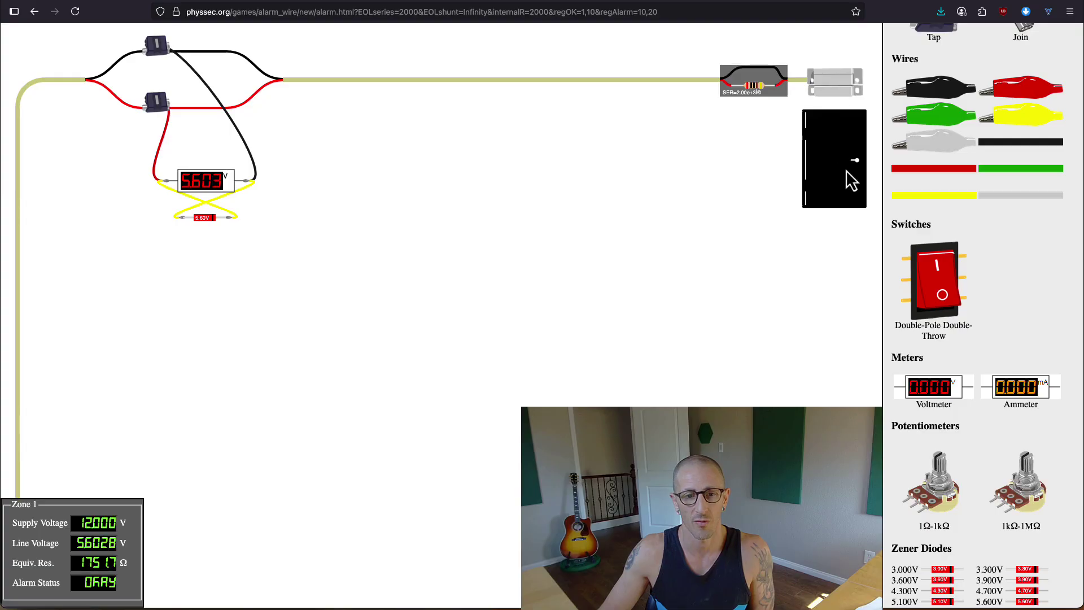
{"action": "left_click", "coordinate": [846, 169]}
{"action": "left_click", "coordinate": [846, 169]}
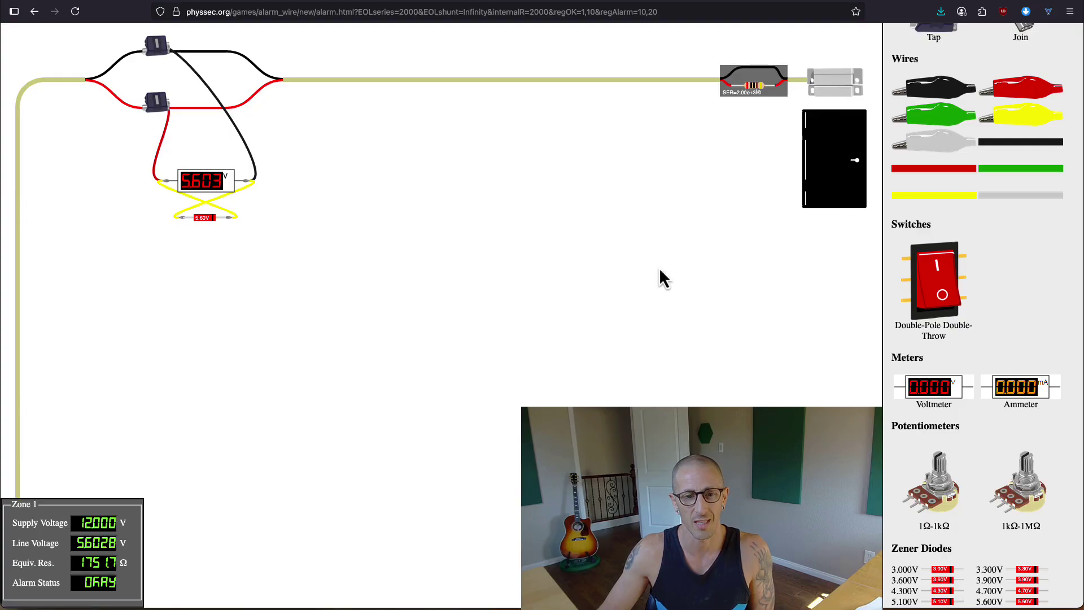
{"action": "left_click", "coordinate": [822, 153]}
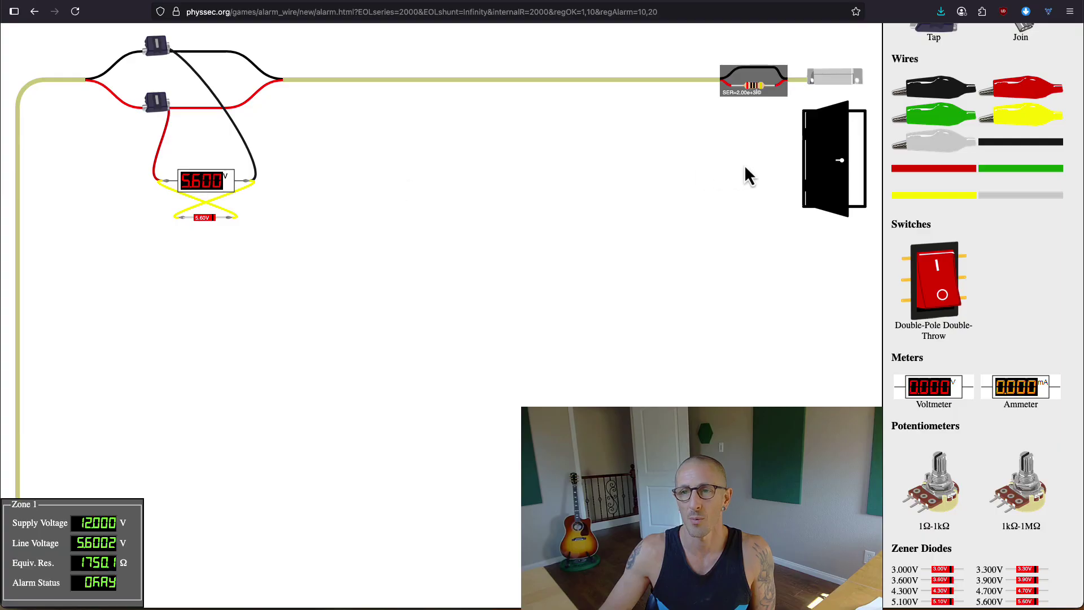
Step: Recheck the Zener diode bypass by closing, reopening and closing the door again
{"action": "left_click", "coordinate": [832, 159]}
{"action": "left_click", "coordinate": [831, 159]}
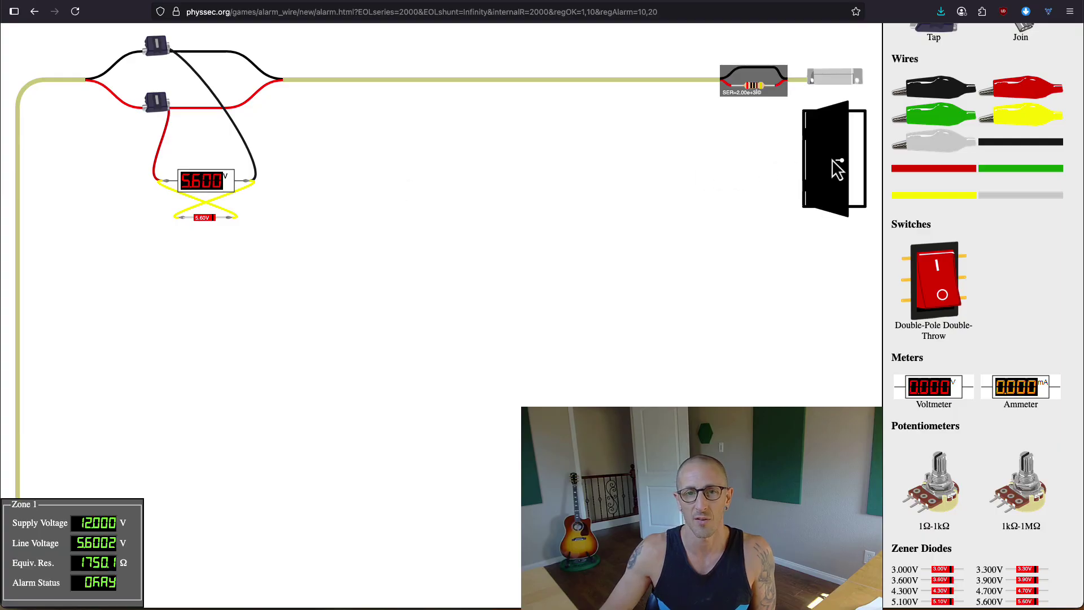
{"action": "left_click", "coordinate": [832, 159]}
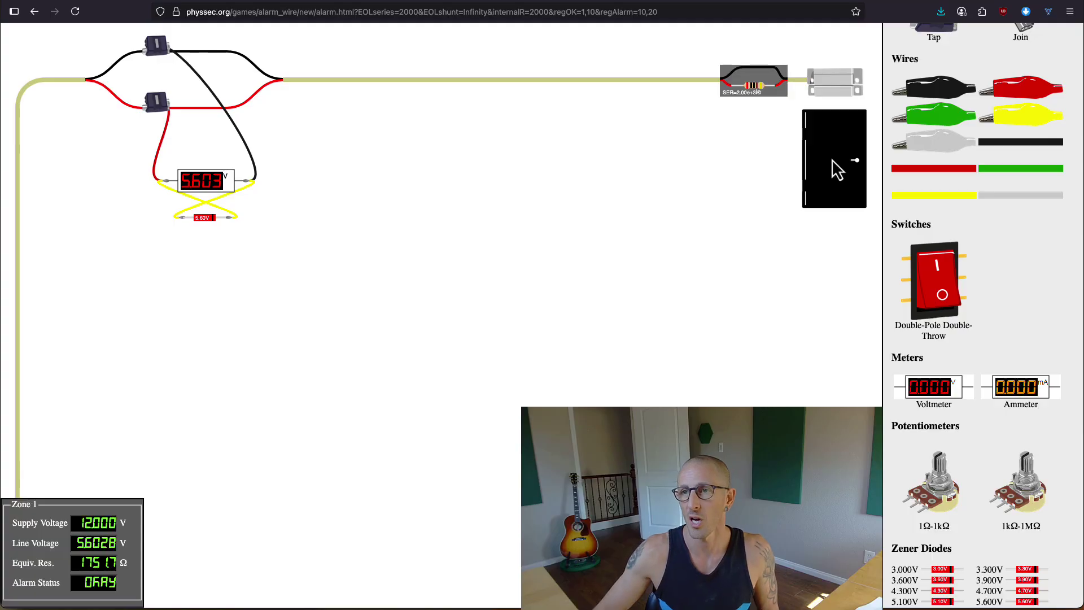
Step: Cut the exposed black and red wires on the door-sensor side of the taps
{"action": "scroll", "coordinate": [1016, 167], "scroll_direction": "up", "scroll_amount": 4}
{"action": "left_click", "coordinate": [938, 96]}
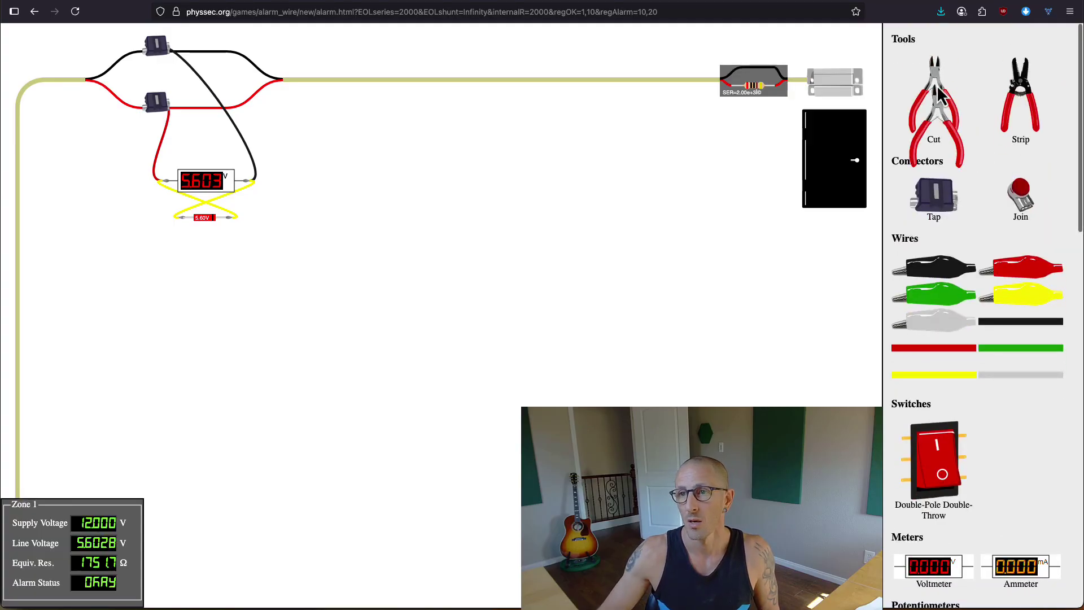
{"action": "left_click", "coordinate": [216, 48]}
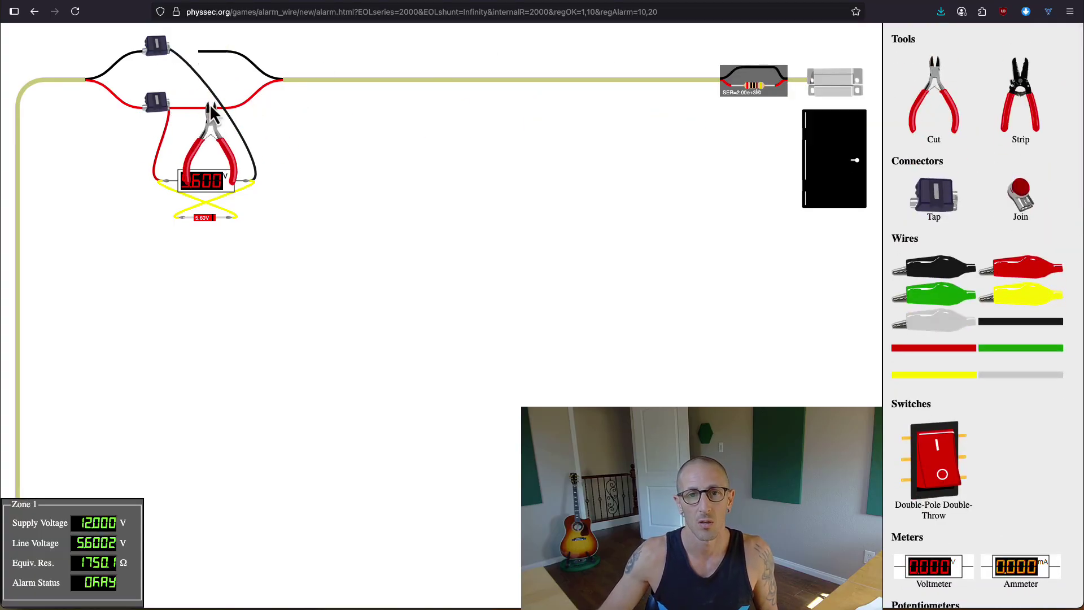
{"action": "left_click", "coordinate": [208, 111]}
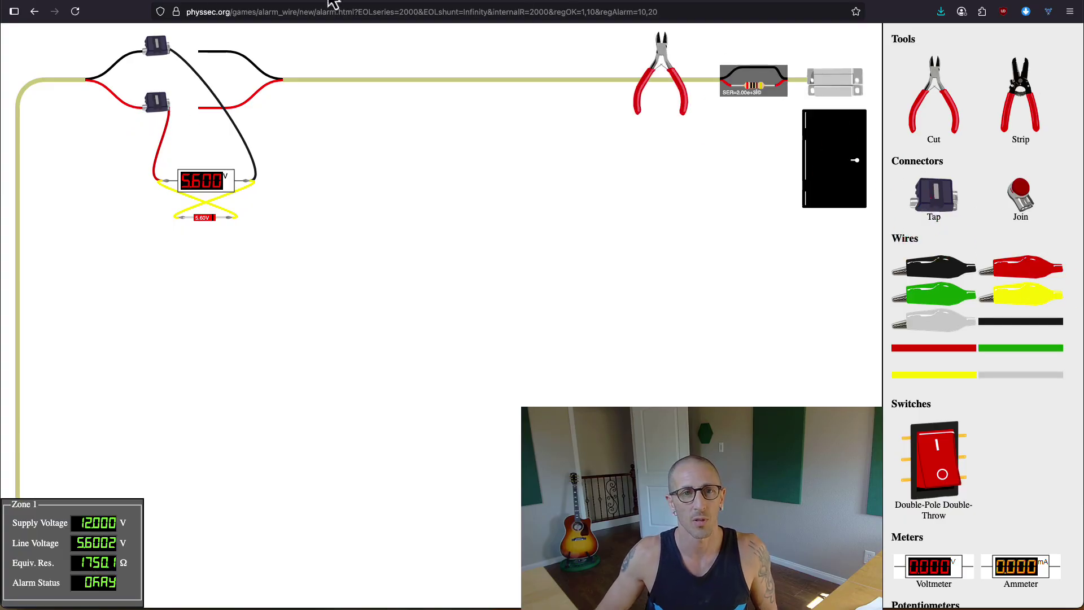
Step: Return to the Alarm Bypass Game level list and open Level 4: NO with 2k EOLR, permissive controller
{"action": "left_click", "coordinate": [34, 12]}
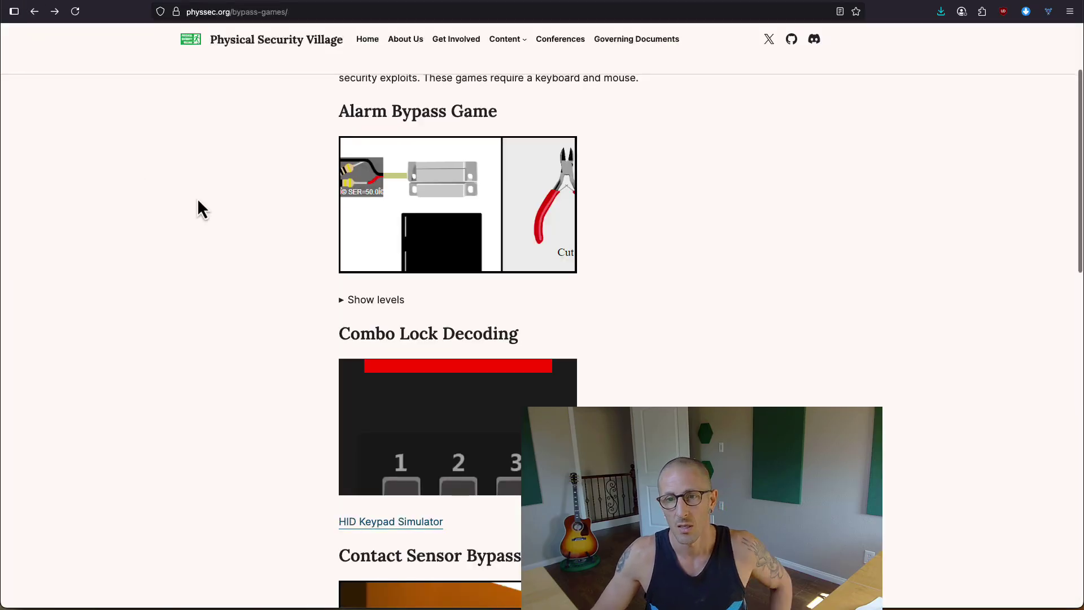
{"action": "left_click", "coordinate": [345, 309]}
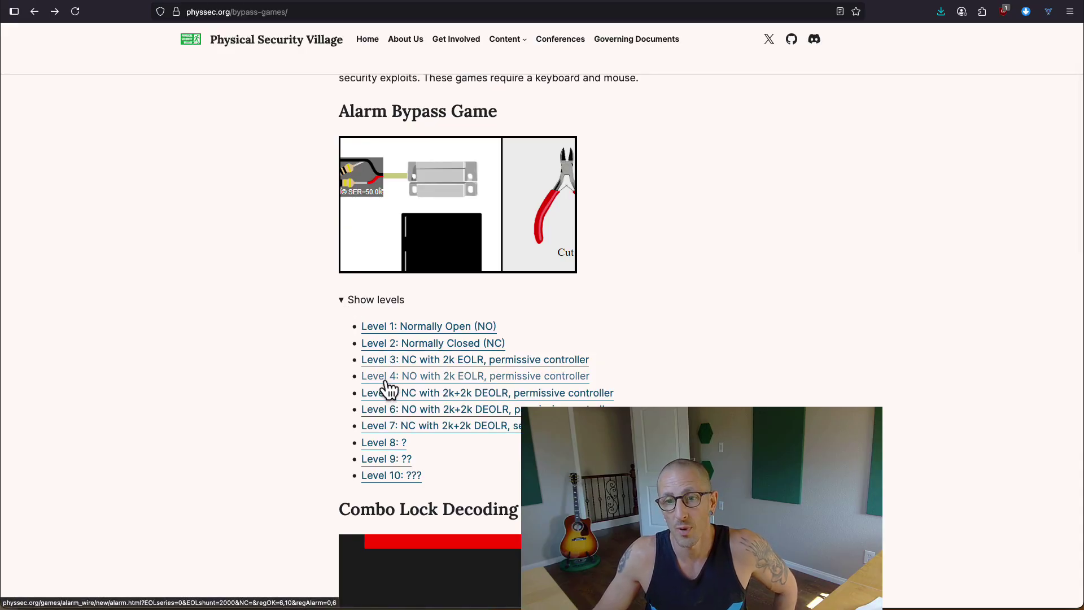
{"action": "left_click", "coordinate": [505, 379]}
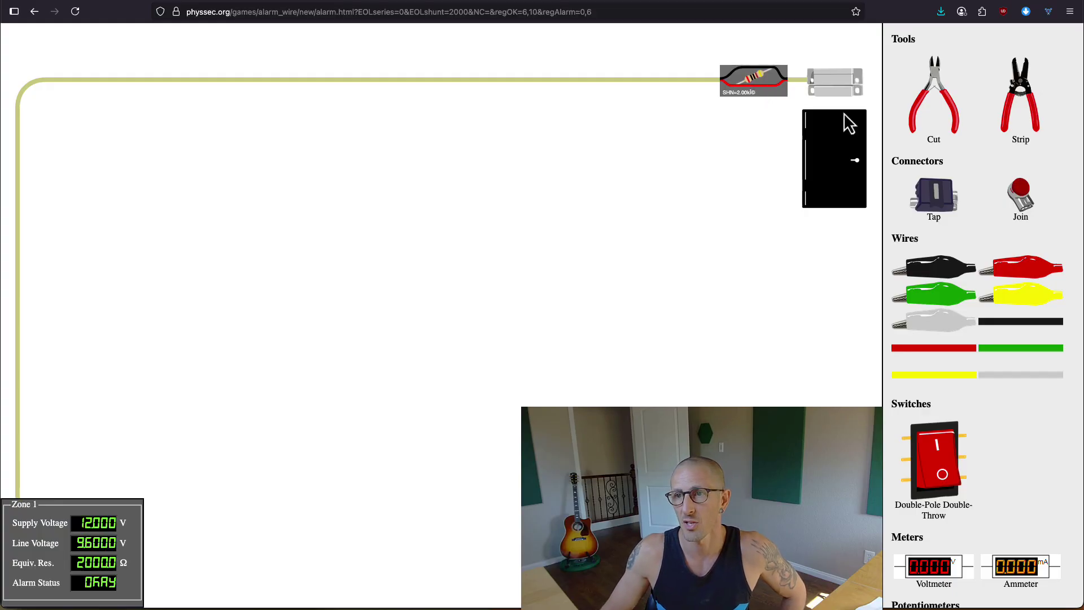
Step: Strip the cable to expose its black and red wires, and attach a tap to each wire
{"action": "left_click_drag", "start_coordinate": [1017, 99], "coordinate": [312, 116]}
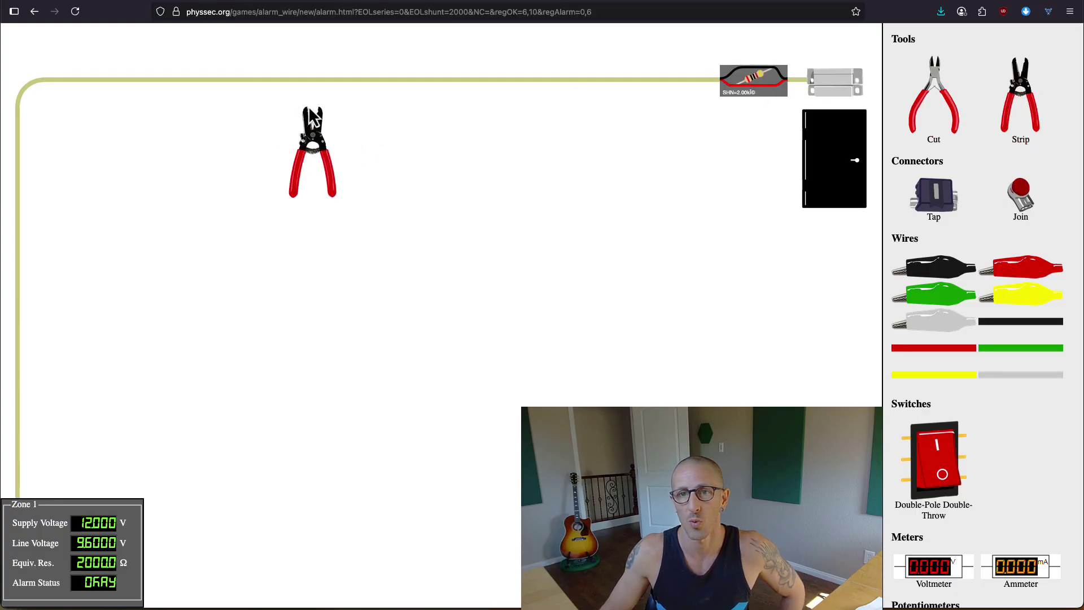
{"action": "left_click", "coordinate": [273, 85]}
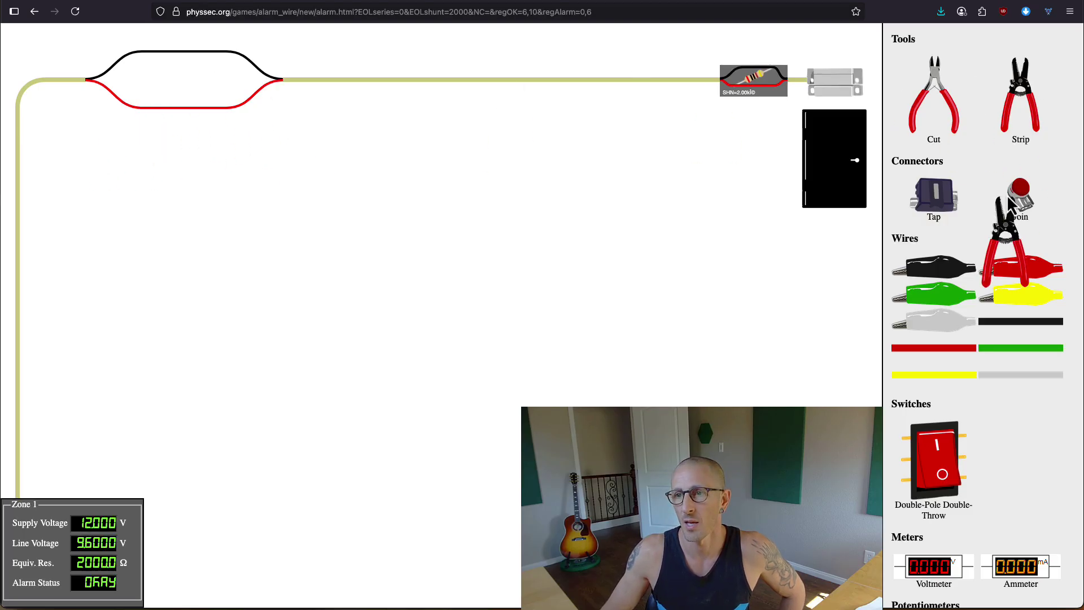
{"action": "left_click_drag", "start_coordinate": [1011, 203], "coordinate": [150, 51]}
{"action": "left_click_drag", "start_coordinate": [940, 202], "coordinate": [155, 105]}
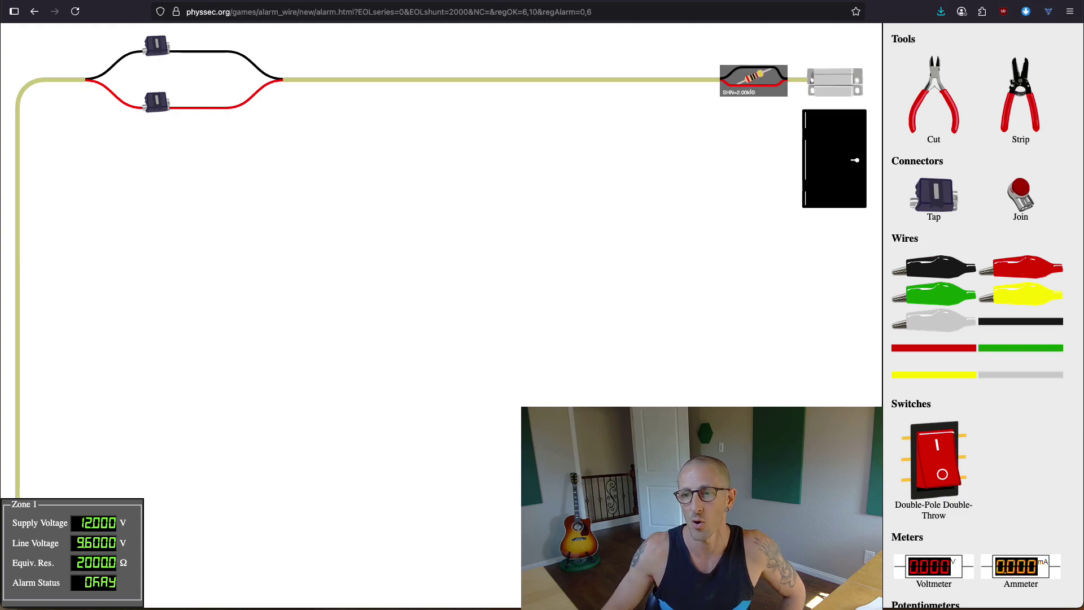
Step: Place a voltmeter below the taps and connect it to the red tap with a red wire and to the black tap with a black wire
{"action": "scroll", "coordinate": [1052, 347], "scroll_direction": "down", "scroll_amount": 5}
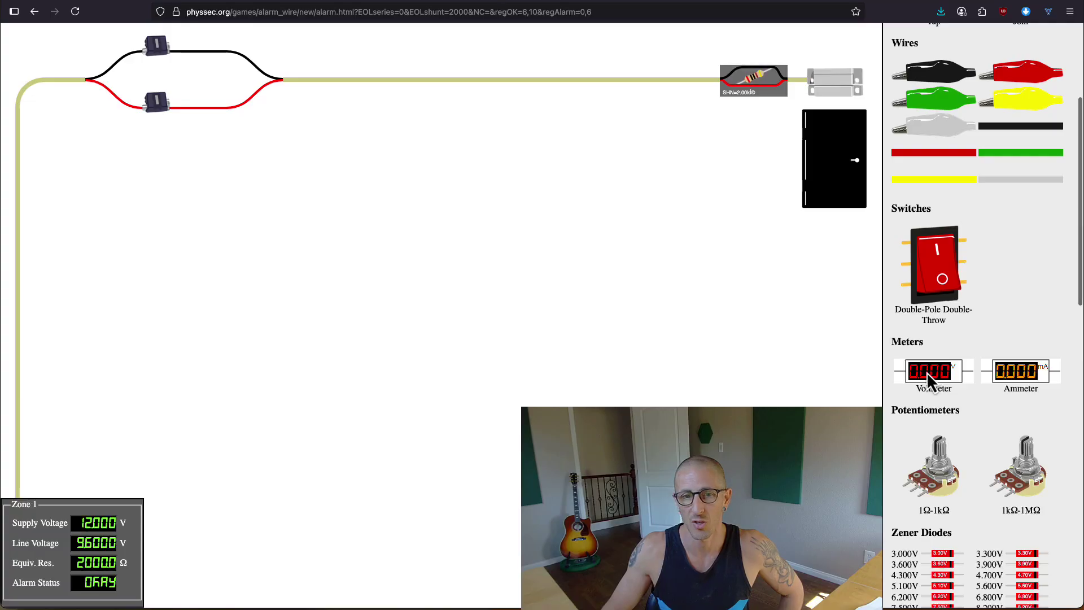
{"action": "left_click_drag", "start_coordinate": [926, 371], "coordinate": [187, 162]}
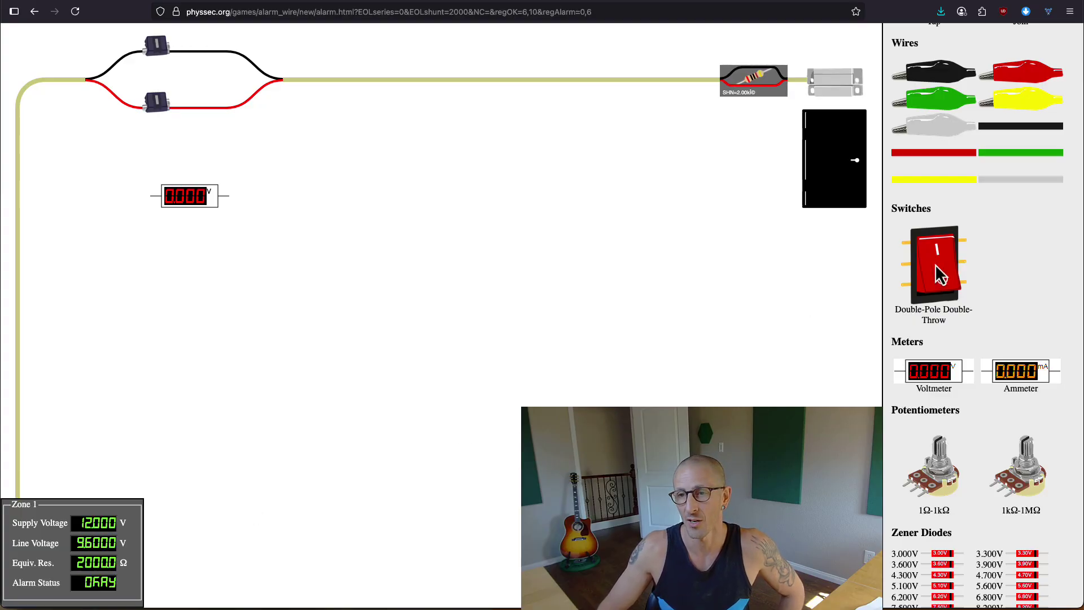
{"action": "scroll", "coordinate": [936, 266], "scroll_direction": "up", "scroll_amount": 3}
{"action": "scroll", "coordinate": [935, 265], "scroll_direction": "up", "scroll_amount": 1}
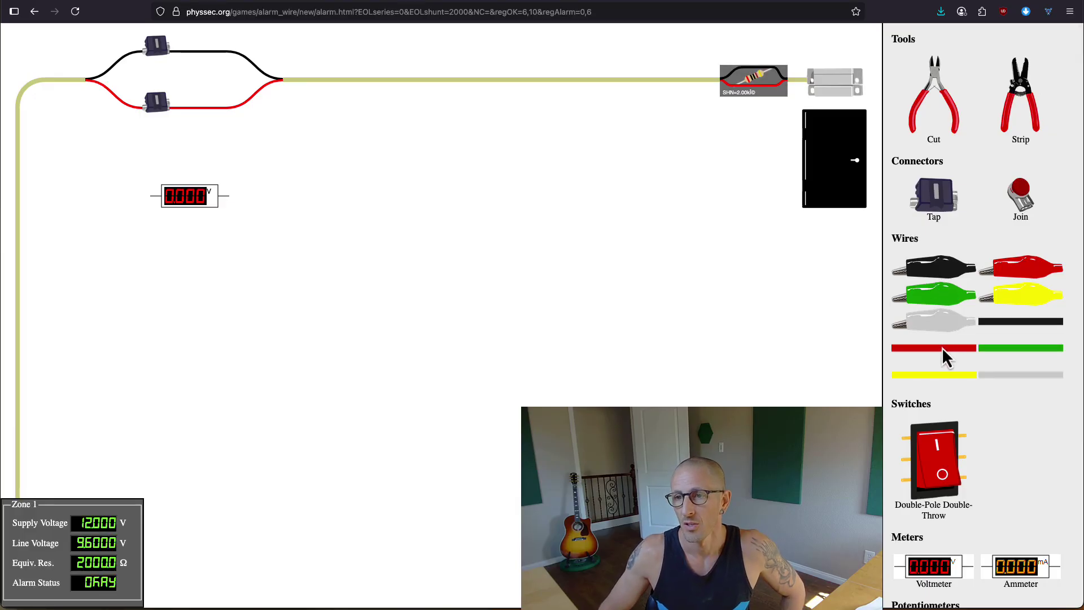
{"action": "left_click_drag", "start_coordinate": [941, 347], "coordinate": [147, 197]}
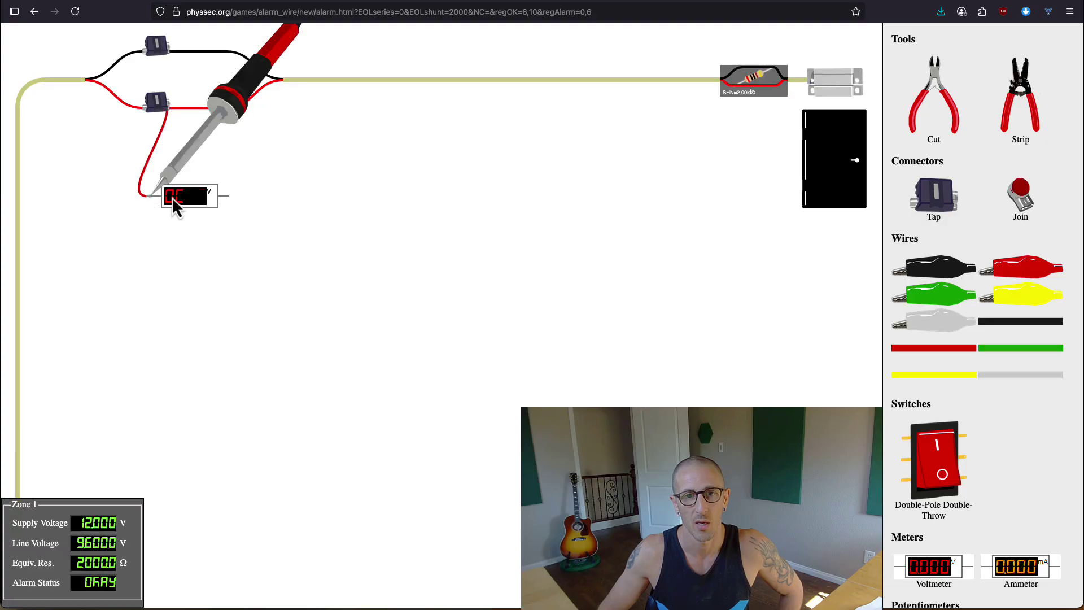
{"action": "left_click_drag", "start_coordinate": [1019, 322], "coordinate": [226, 199]}
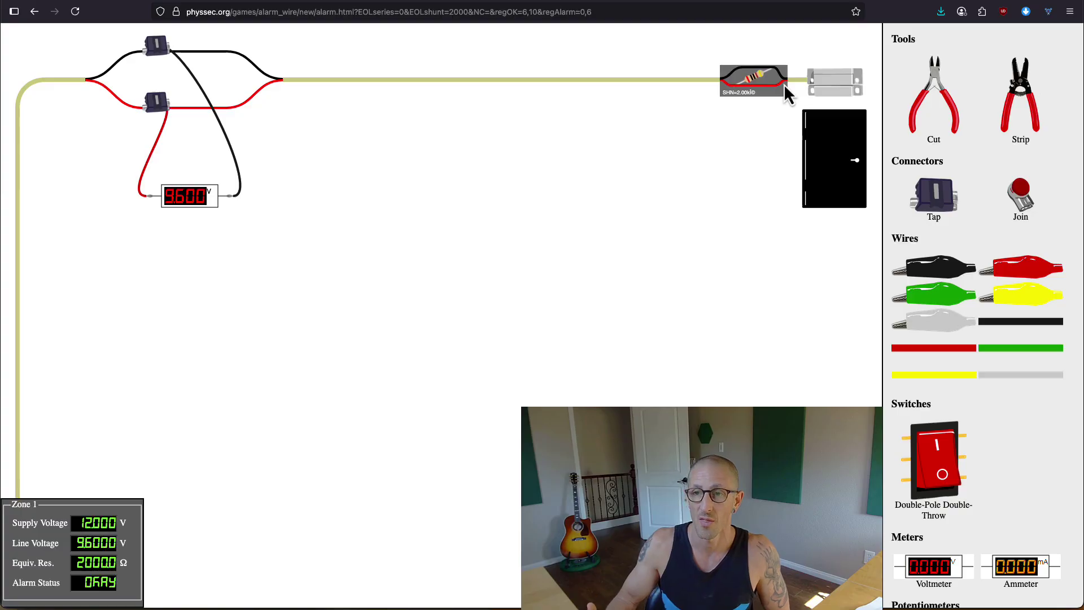
Step: Place a 9.100V Zener diode below the voltmeter
{"action": "scroll", "coordinate": [957, 283], "scroll_direction": "down", "scroll_amount": 8}
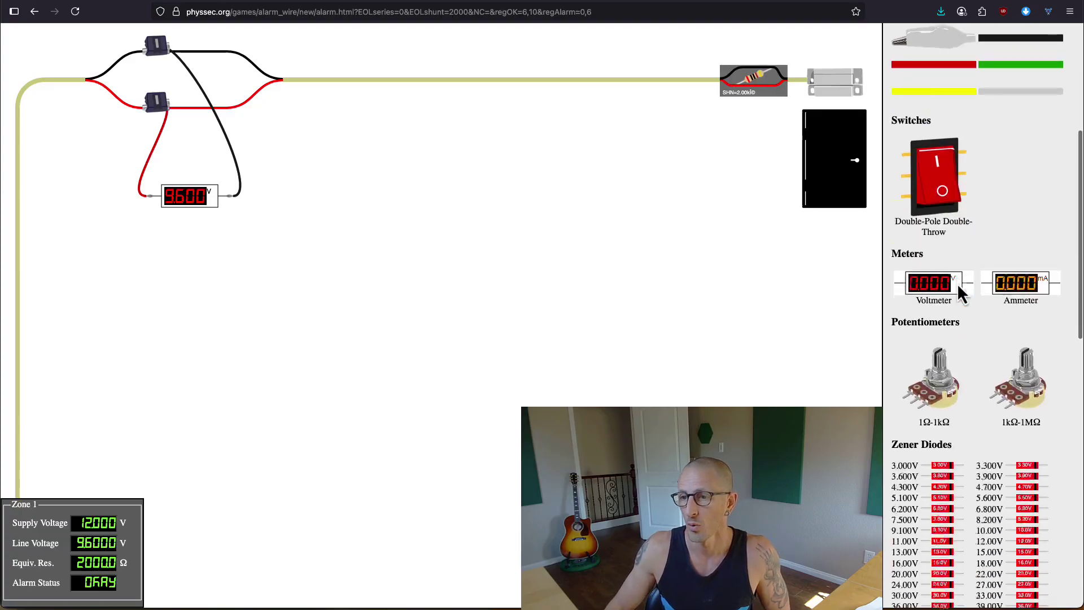
{"action": "scroll", "coordinate": [971, 328], "scroll_direction": "down", "scroll_amount": 2}
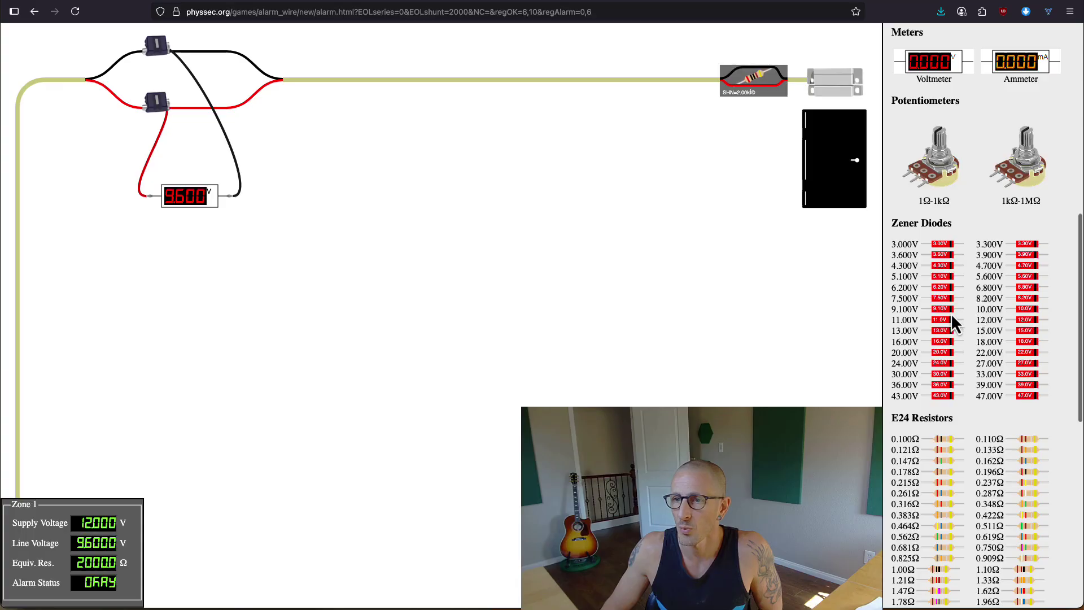
{"action": "left_click_drag", "start_coordinate": [949, 311], "coordinate": [66, 255]}
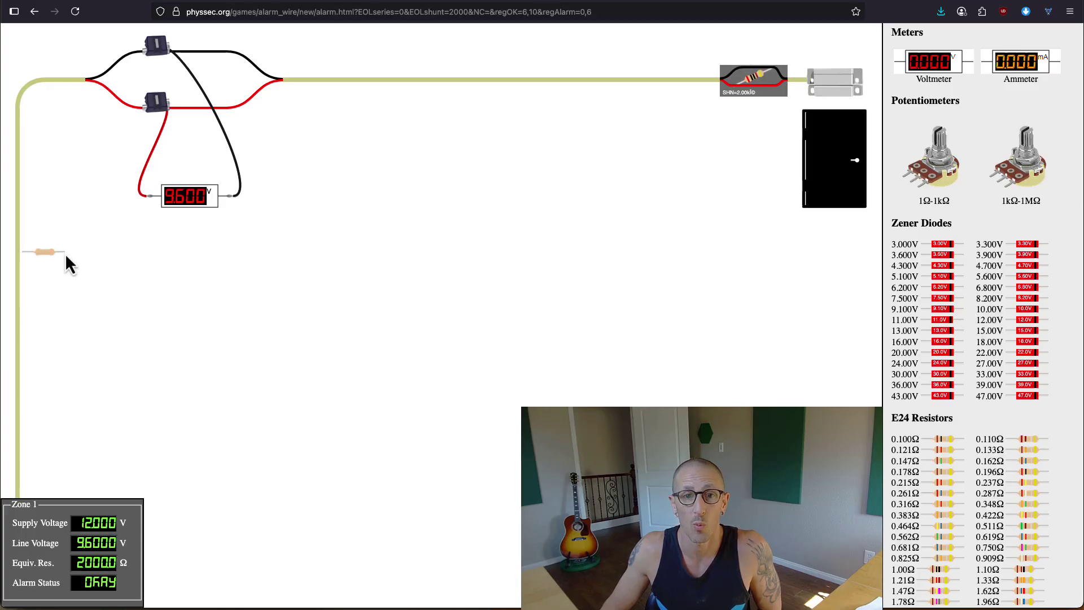
{"action": "left_click_drag", "start_coordinate": [201, 236], "coordinate": [185, 234]}
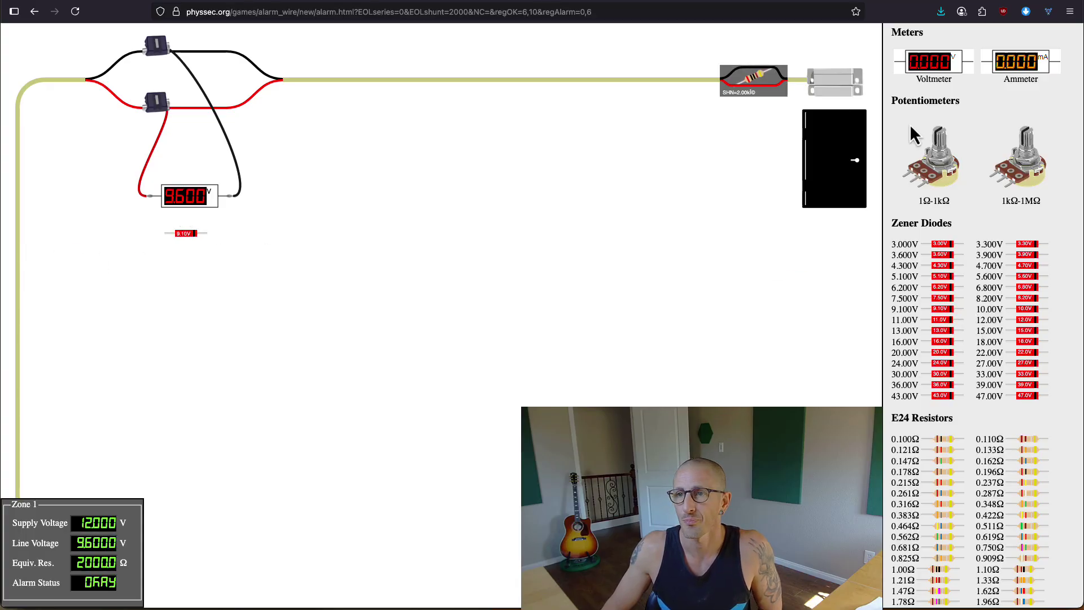
Step: Wire the Zener diode across the voltmeter's two terminals with two crossing grey wires
{"action": "scroll", "coordinate": [937, 170], "scroll_direction": "up", "scroll_amount": 10}
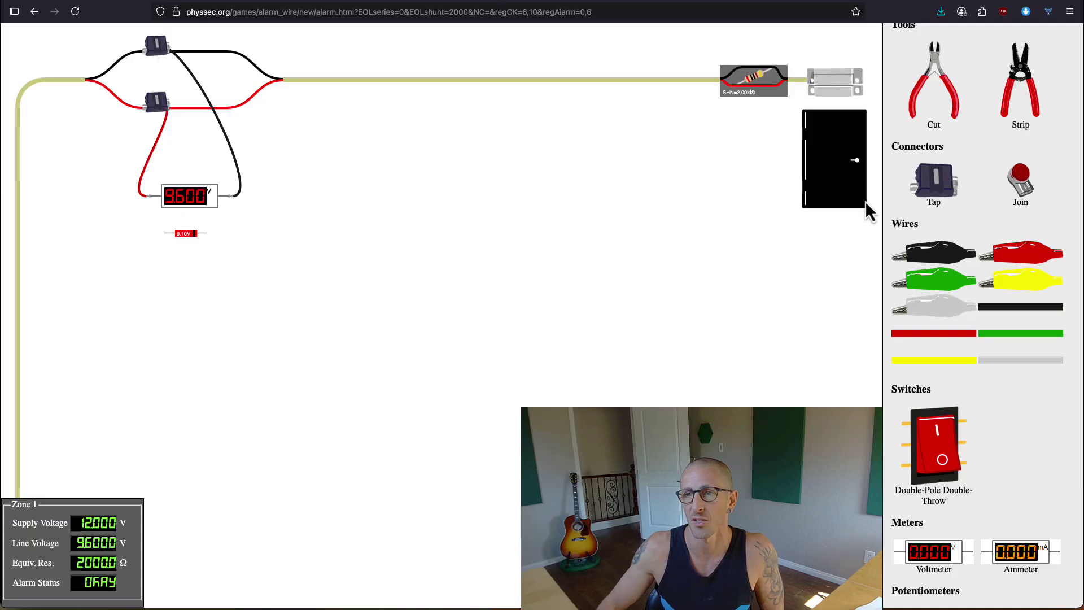
{"action": "scroll", "coordinate": [1074, 216], "scroll_direction": "up", "scroll_amount": 1}
{"action": "scroll", "coordinate": [1005, 283], "scroll_direction": "down", "scroll_amount": 1}
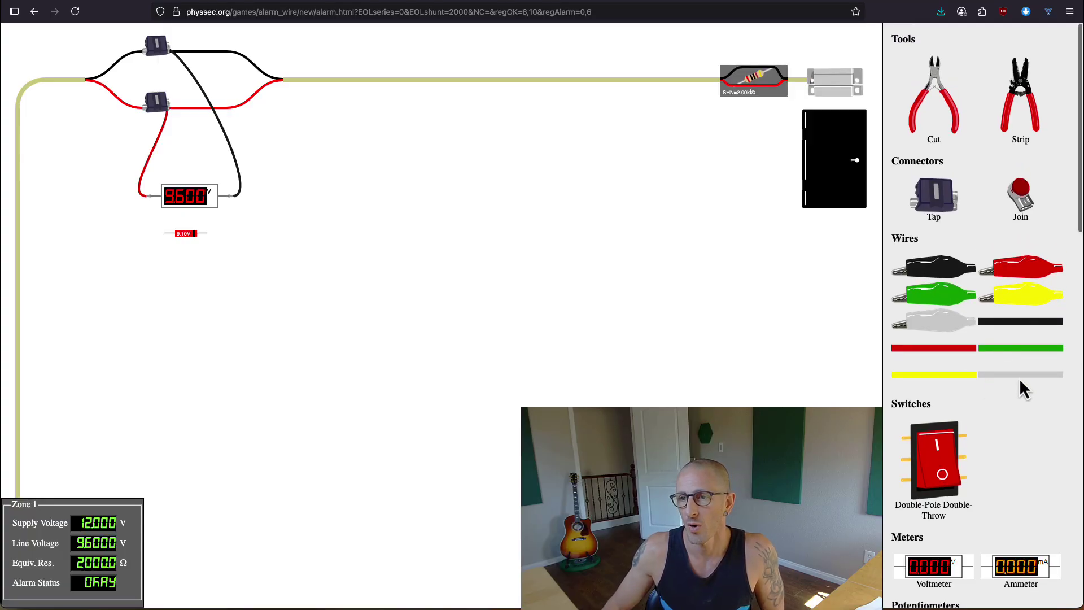
{"action": "left_click_drag", "start_coordinate": [1014, 378], "coordinate": [170, 234]}
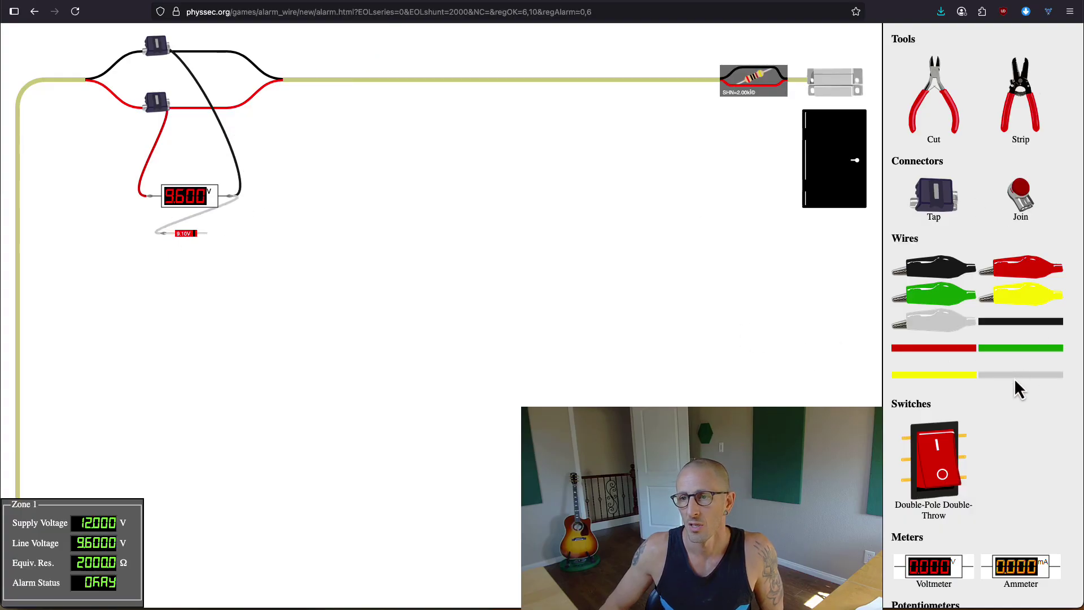
{"action": "left_click_drag", "start_coordinate": [1014, 377], "coordinate": [150, 197]}
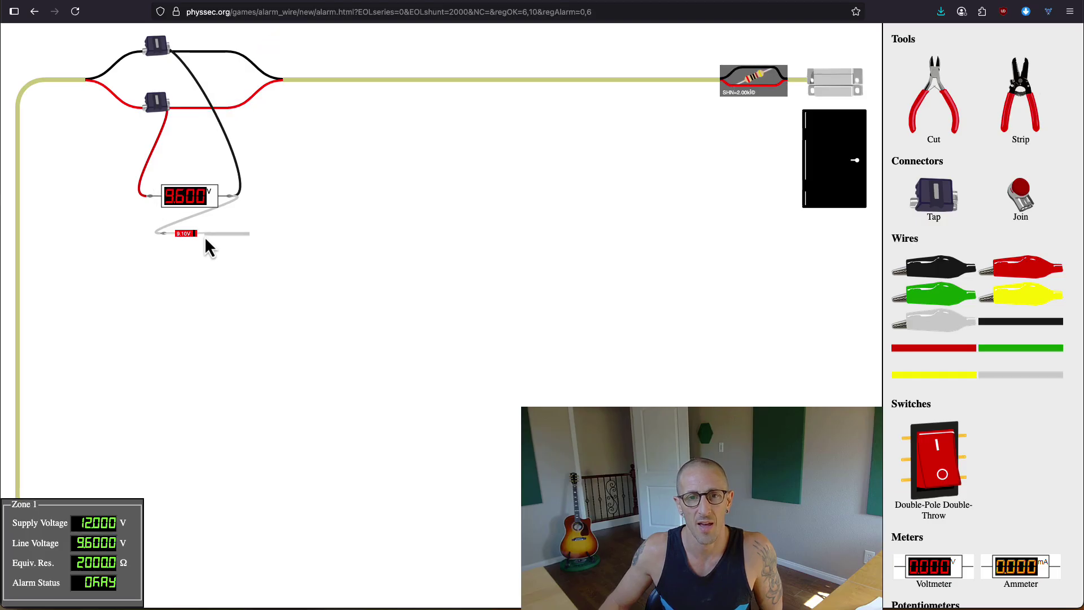
{"action": "left_click", "coordinate": [204, 236]}
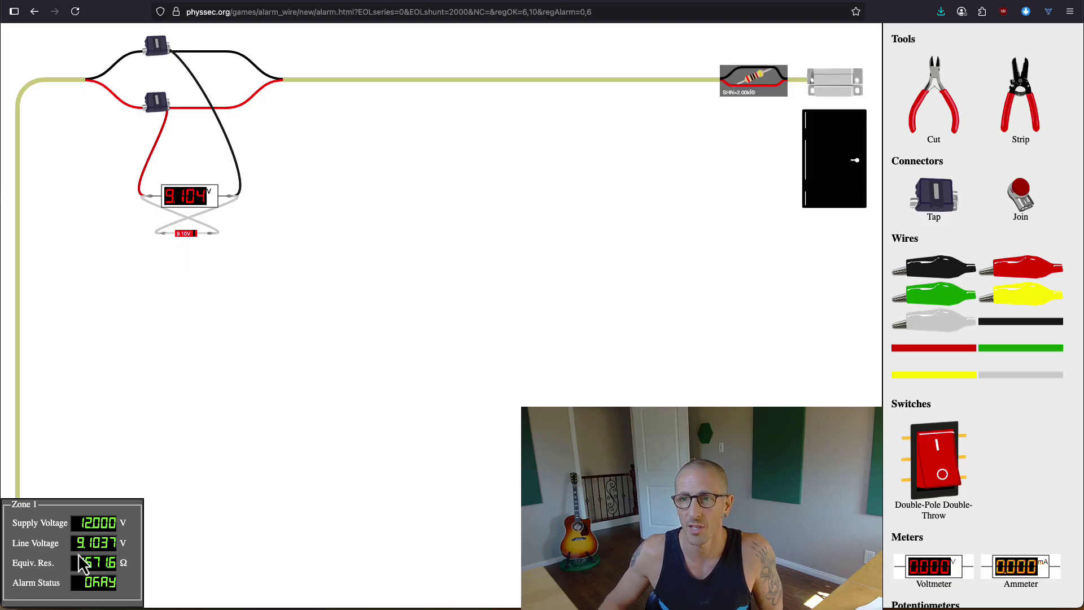
Step: Test the 9.100V Zener diode circuit by opening and closing the door twice
{"action": "left_click", "coordinate": [833, 160]}
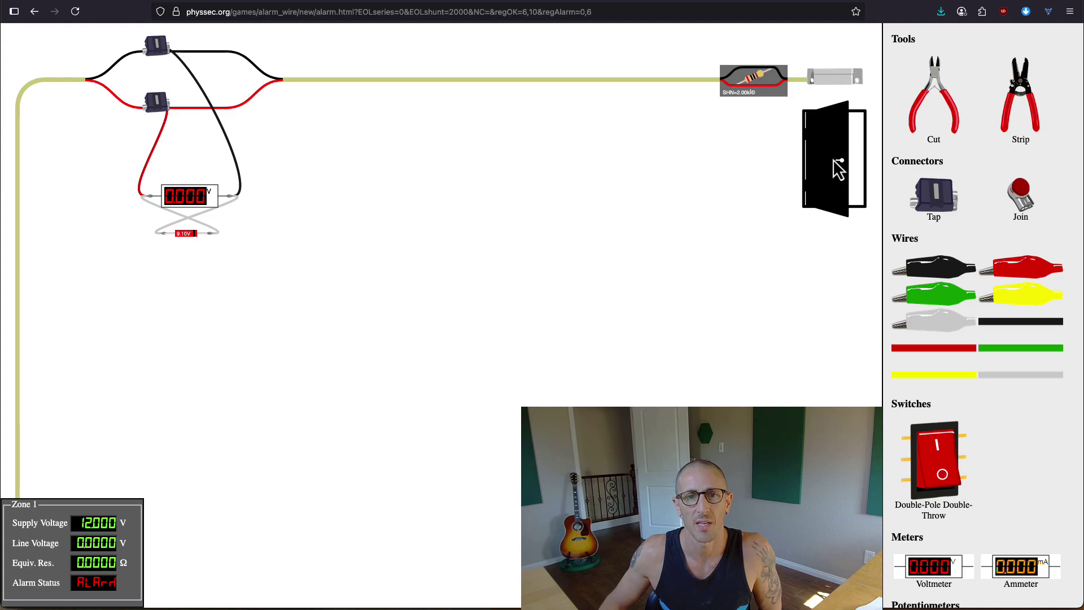
{"action": "left_click", "coordinate": [834, 159]}
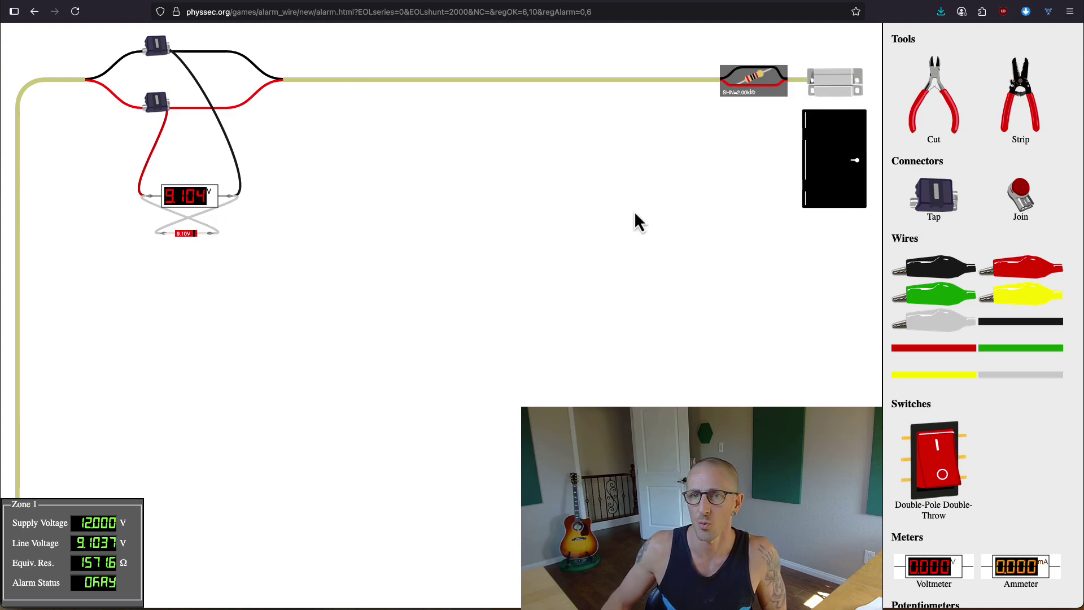
{"action": "left_click", "coordinate": [825, 160]}
{"action": "left_click", "coordinate": [825, 160]}
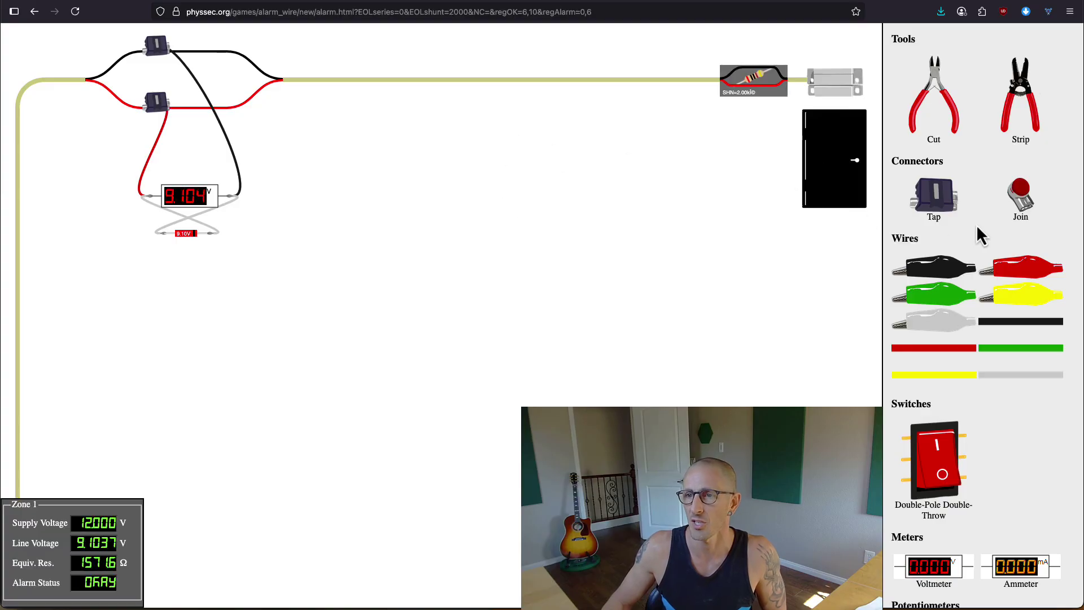
Step: Cut the black and red wires on the sensor side of the taps, and open the door to test the bypass
{"action": "scroll", "coordinate": [977, 229], "scroll_direction": "up", "scroll_amount": 1}
{"action": "scroll", "coordinate": [977, 227], "scroll_direction": "down", "scroll_amount": 1}
{"action": "left_click_drag", "start_coordinate": [933, 65], "coordinate": [207, 56]}
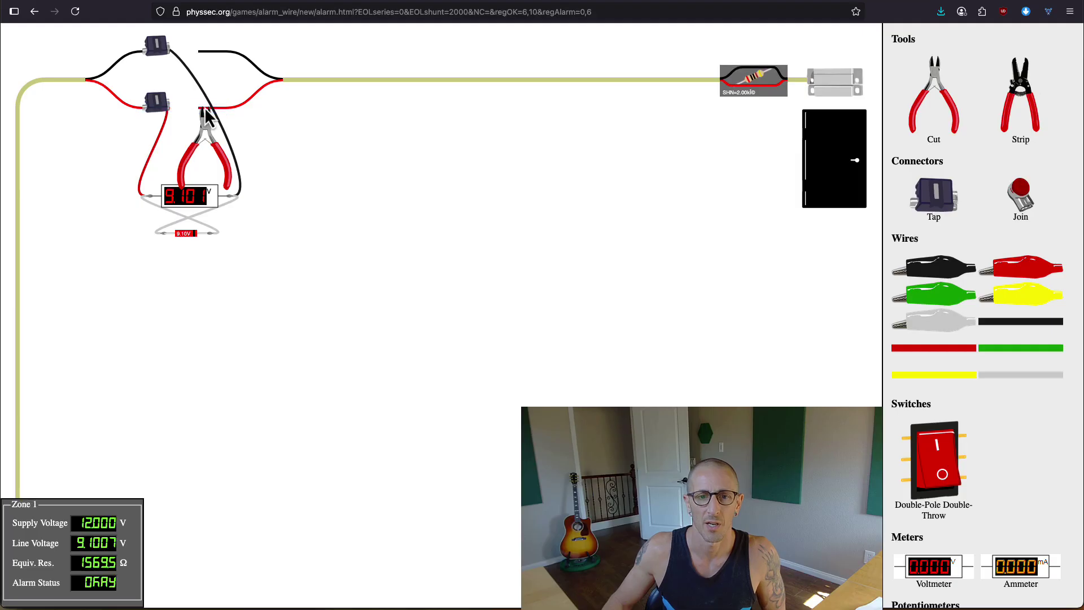
{"action": "left_click_drag", "start_coordinate": [199, 127], "coordinate": [823, 157]}
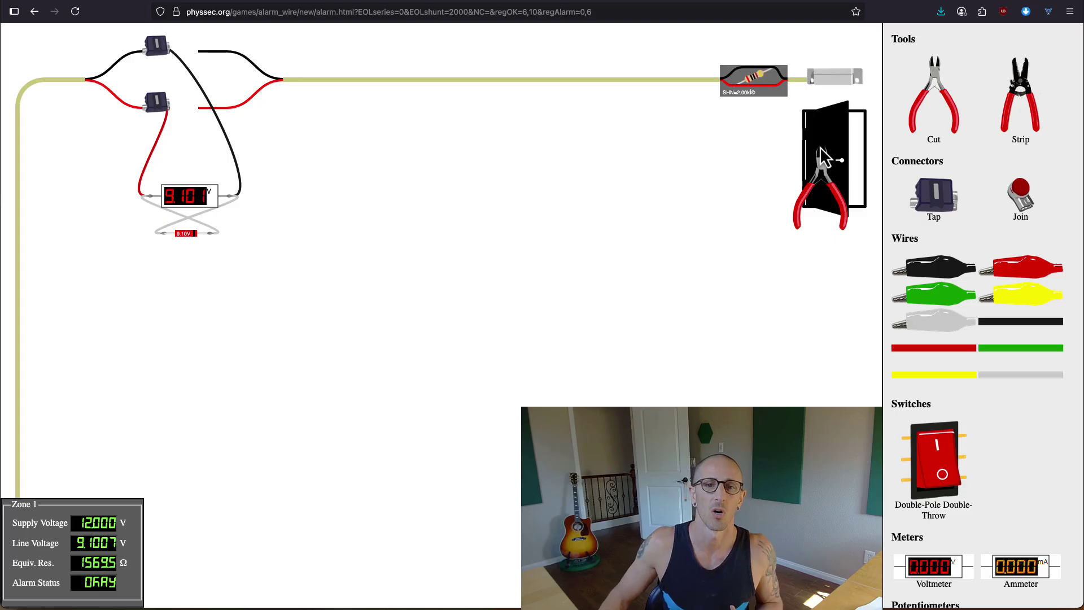
{"action": "left_click_drag", "start_coordinate": [821, 156], "coordinate": [319, 155]}
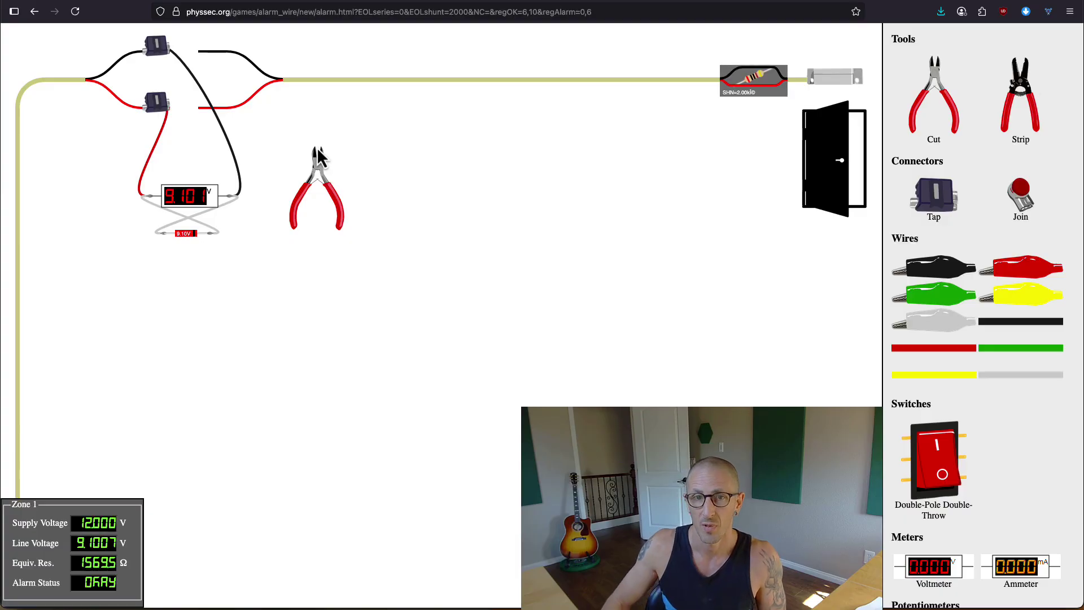
Step: Return to the level list and open Level 7: NC with 2k+2k DEOLR
{"action": "right_click", "coordinate": [33, 17]}
{"action": "left_click", "coordinate": [33, 16]}
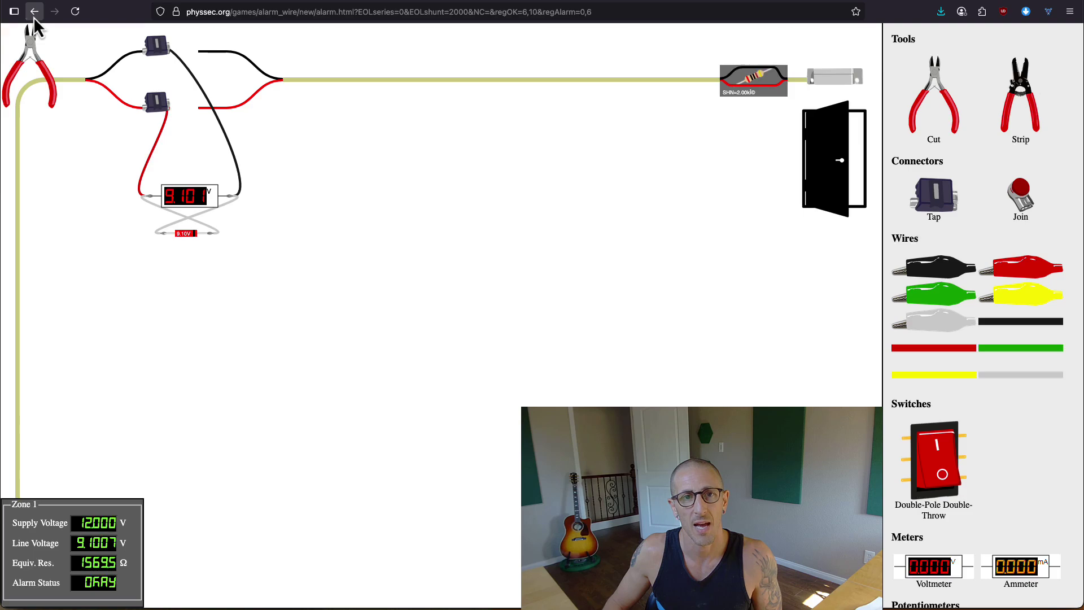
{"action": "left_click", "coordinate": [33, 16]}
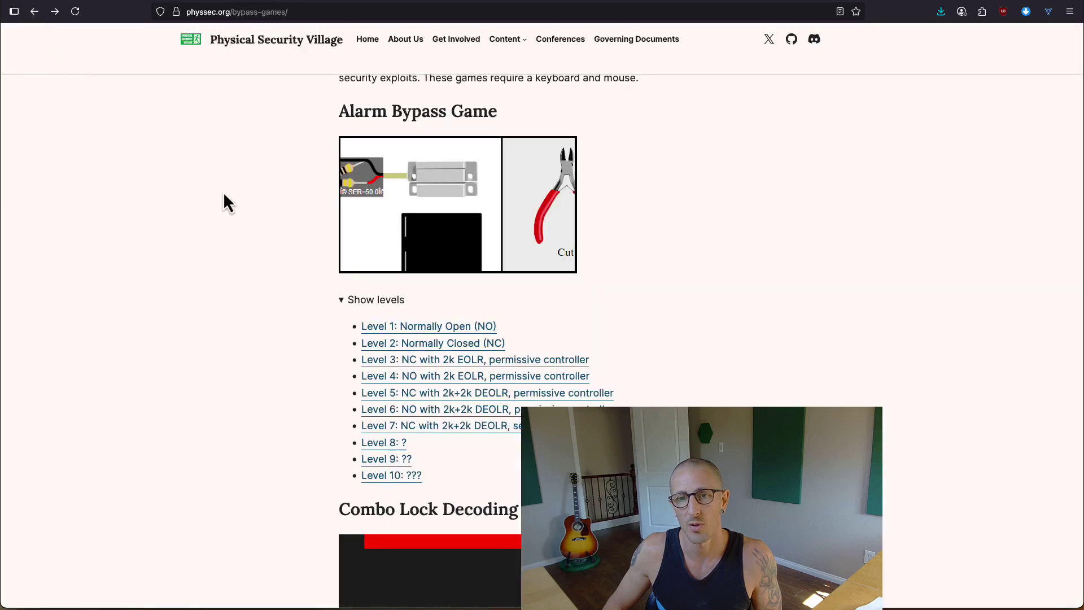
{"action": "left_click", "coordinate": [469, 431]}
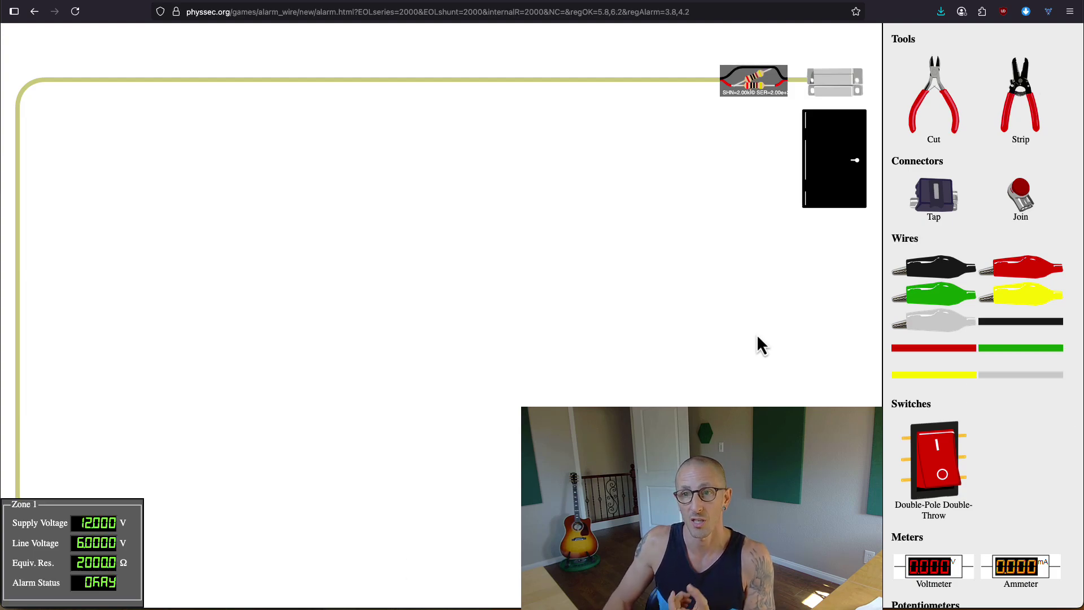
Step: Strip the alarm cable's outer jacket and fit a tap on both the black and the red conductor
{"action": "left_click", "coordinate": [1020, 99]}
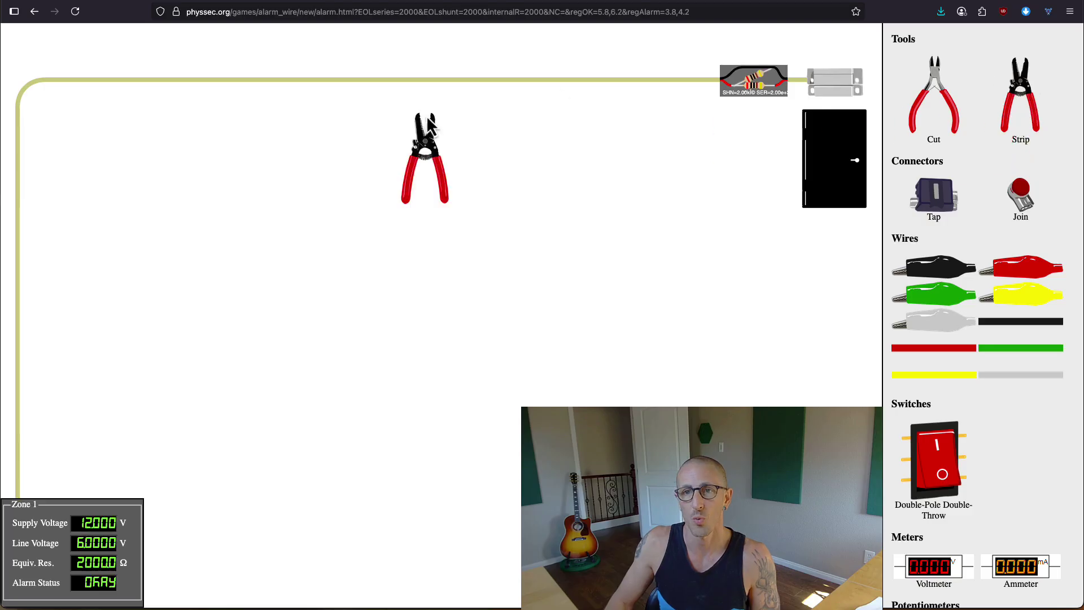
{"action": "left_click", "coordinate": [453, 86]}
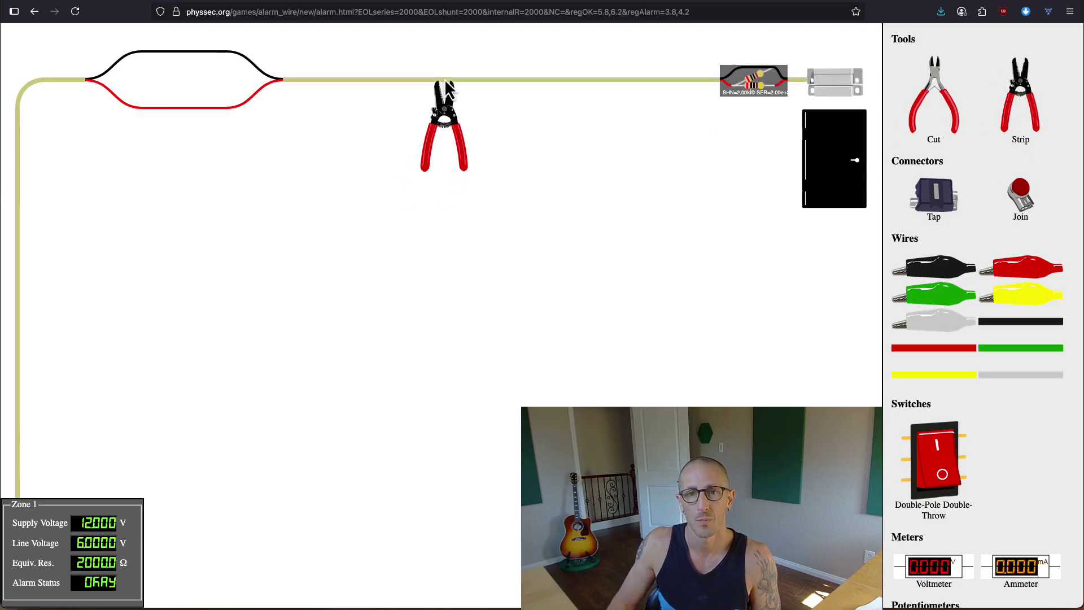
{"action": "left_click", "coordinate": [940, 189]}
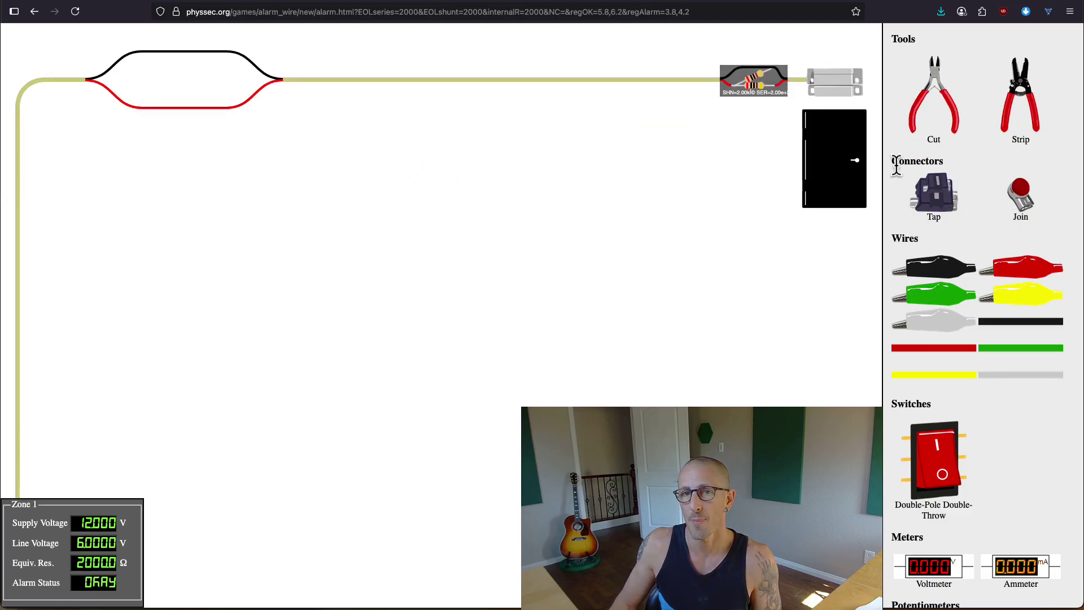
{"action": "left_click", "coordinate": [157, 48]}
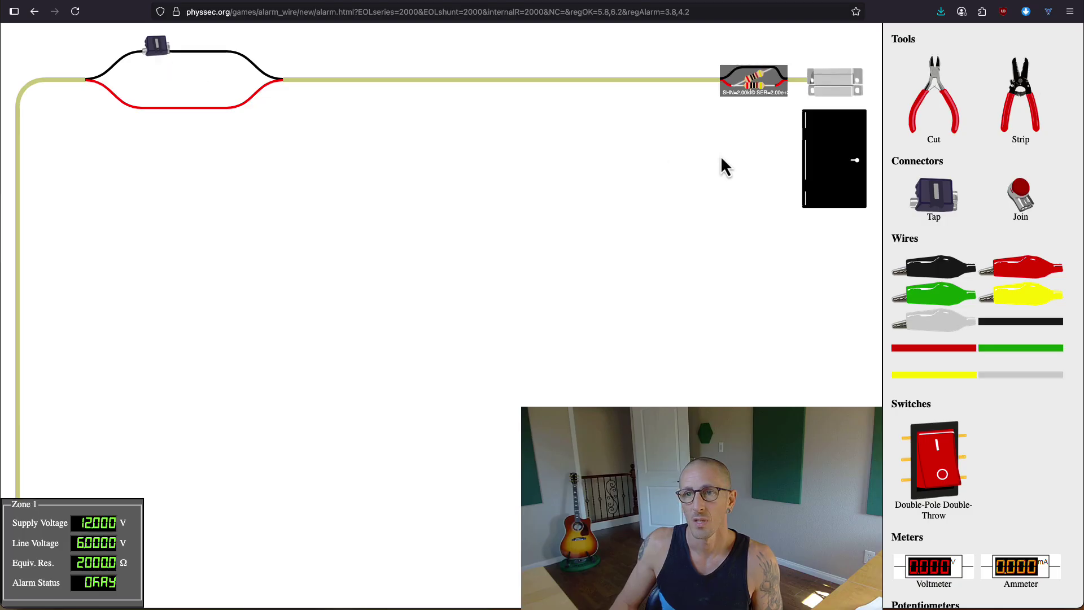
{"action": "left_click_drag", "start_coordinate": [758, 82], "coordinate": [754, 84]}
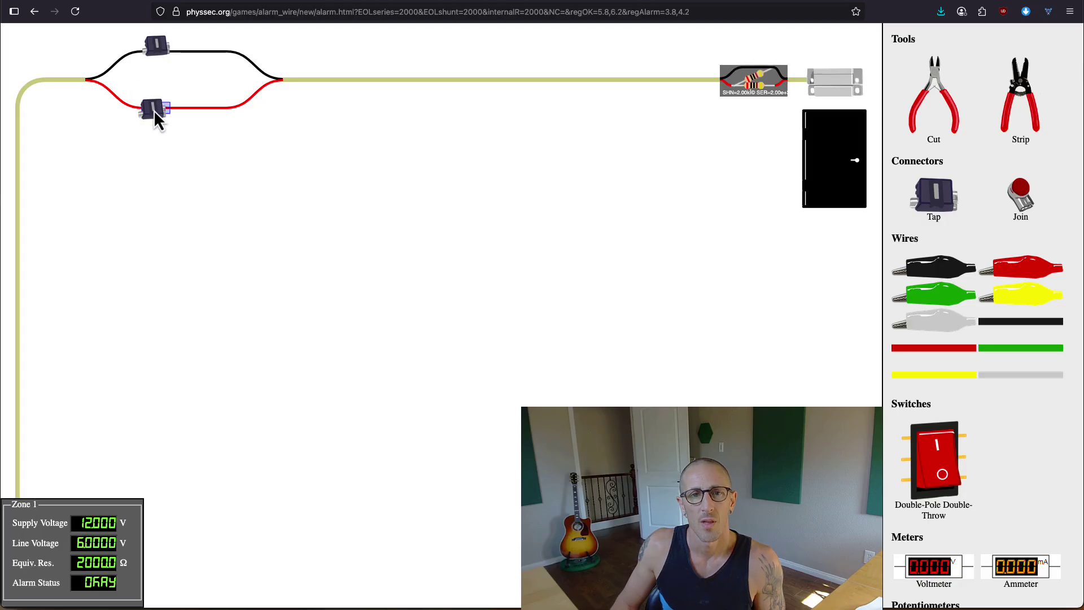
{"action": "left_click", "coordinate": [155, 108]}
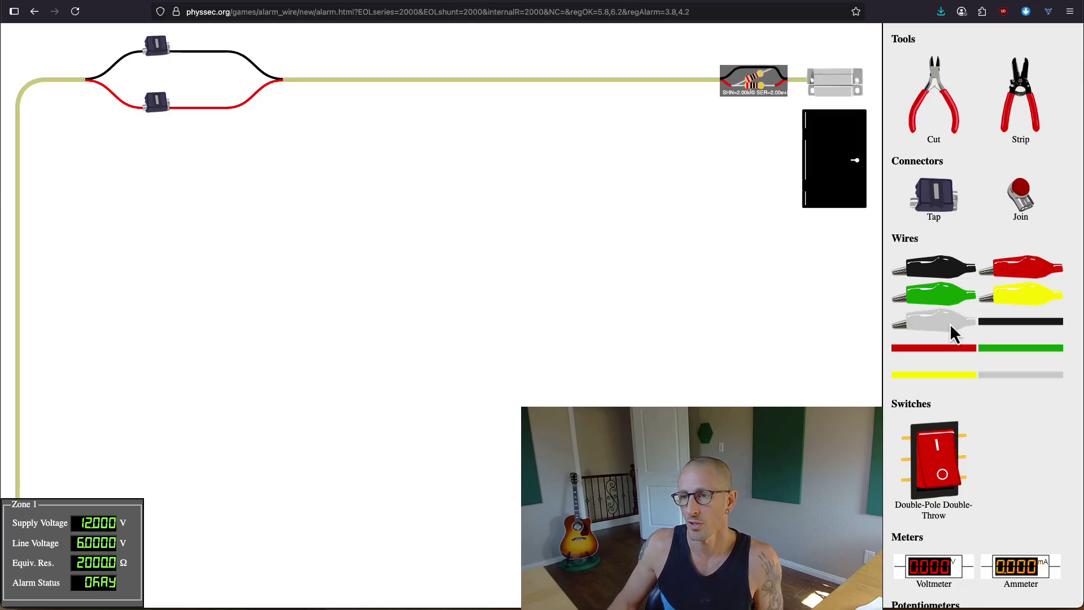
Step: Place a voltmeter below the taps and wire it to the red tap with a red wire and the black tap with a black wire
{"action": "scroll", "coordinate": [950, 323], "scroll_direction": "down", "scroll_amount": 3}
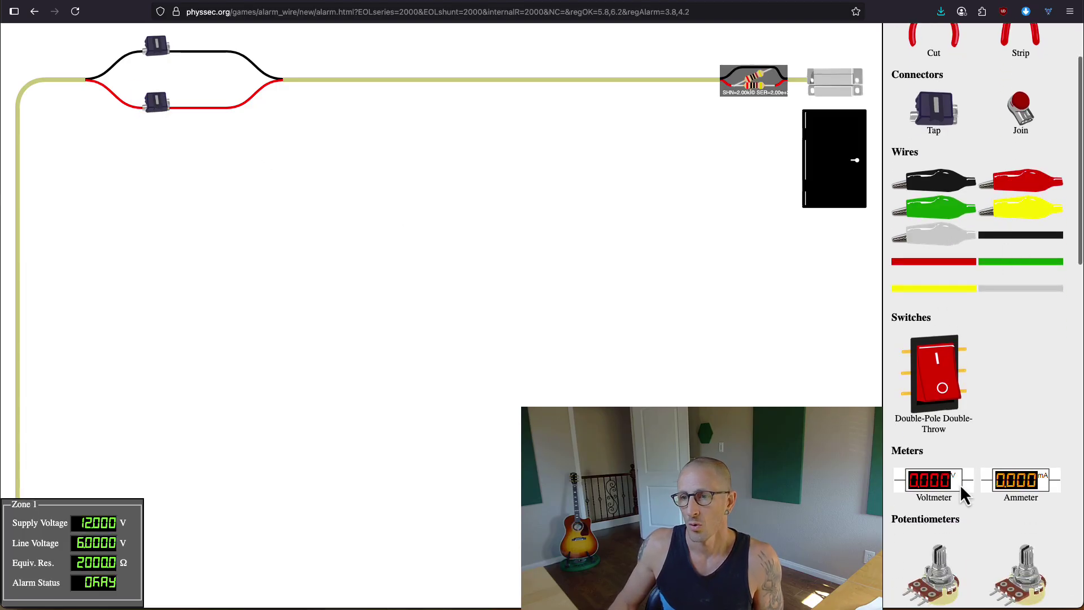
{"action": "left_click", "coordinate": [934, 483]}
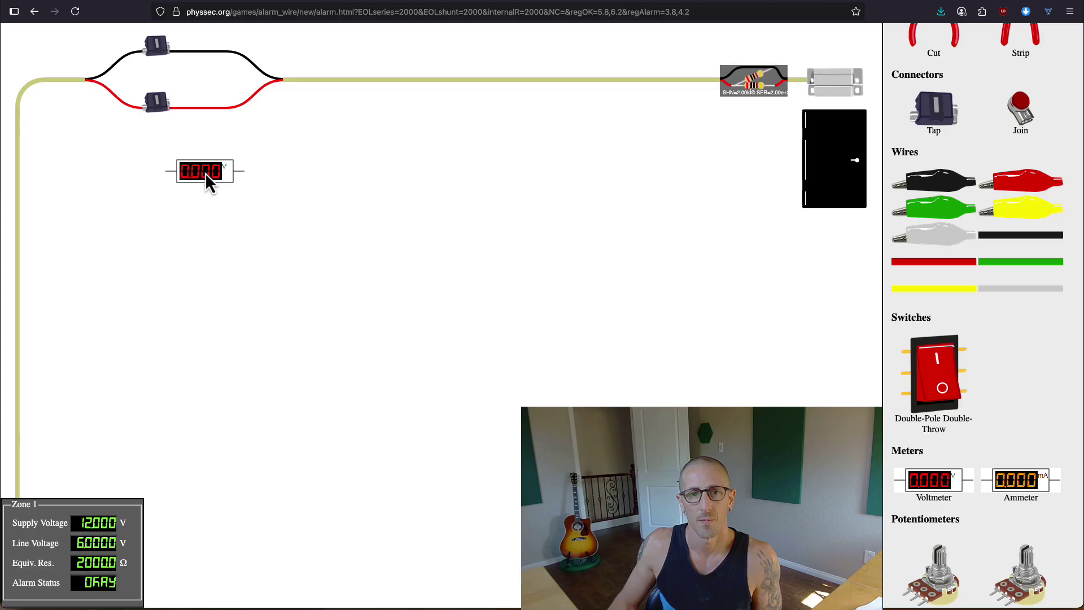
{"action": "left_click", "coordinate": [205, 173]}
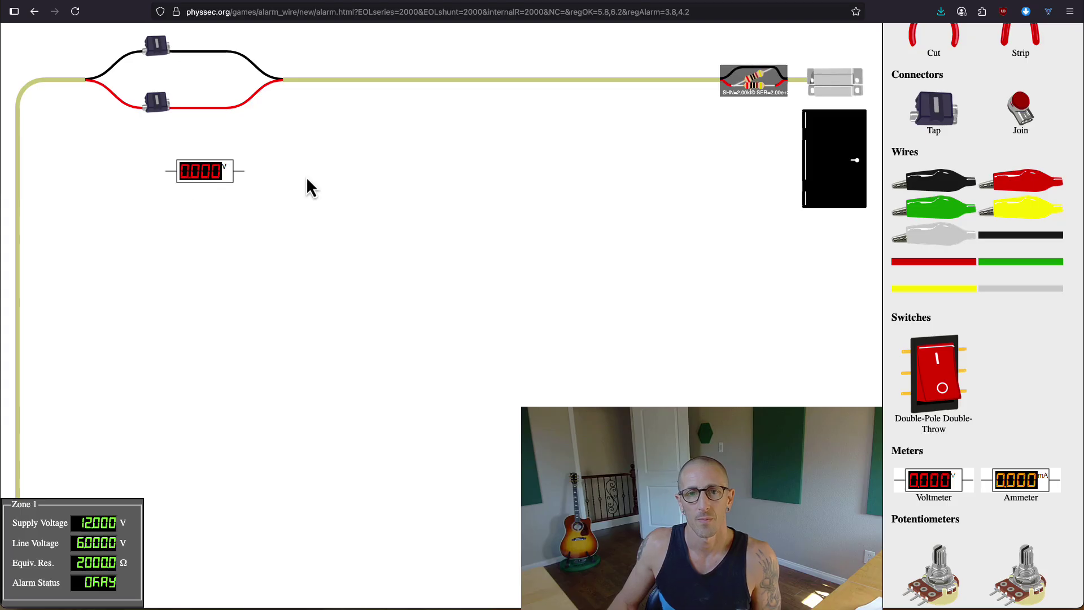
{"action": "left_click", "coordinate": [933, 263]}
{"action": "left_click", "coordinate": [165, 105]}
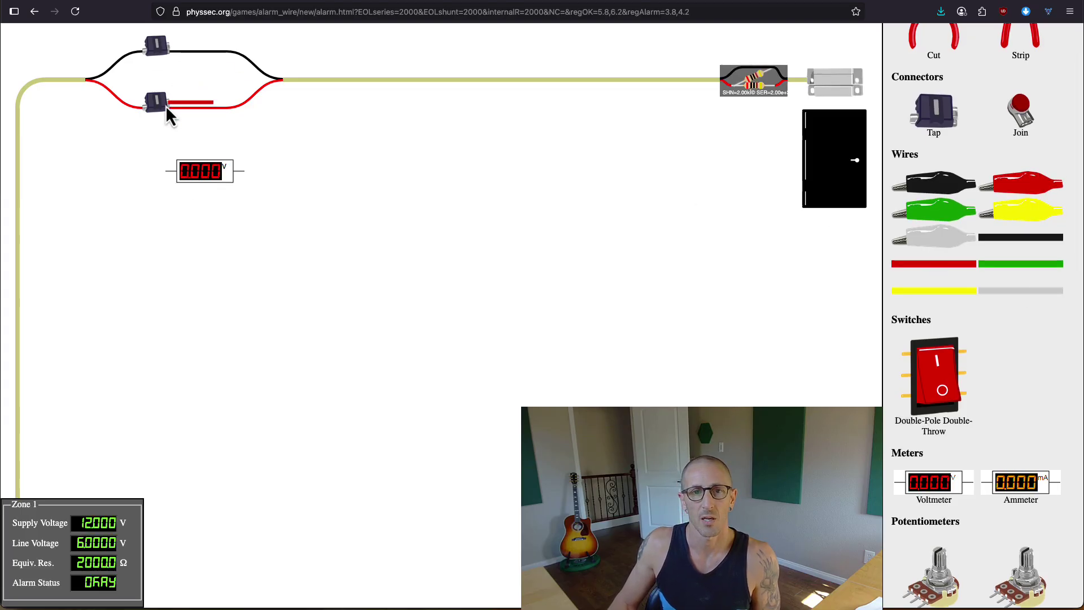
{"action": "left_click", "coordinate": [168, 174]}
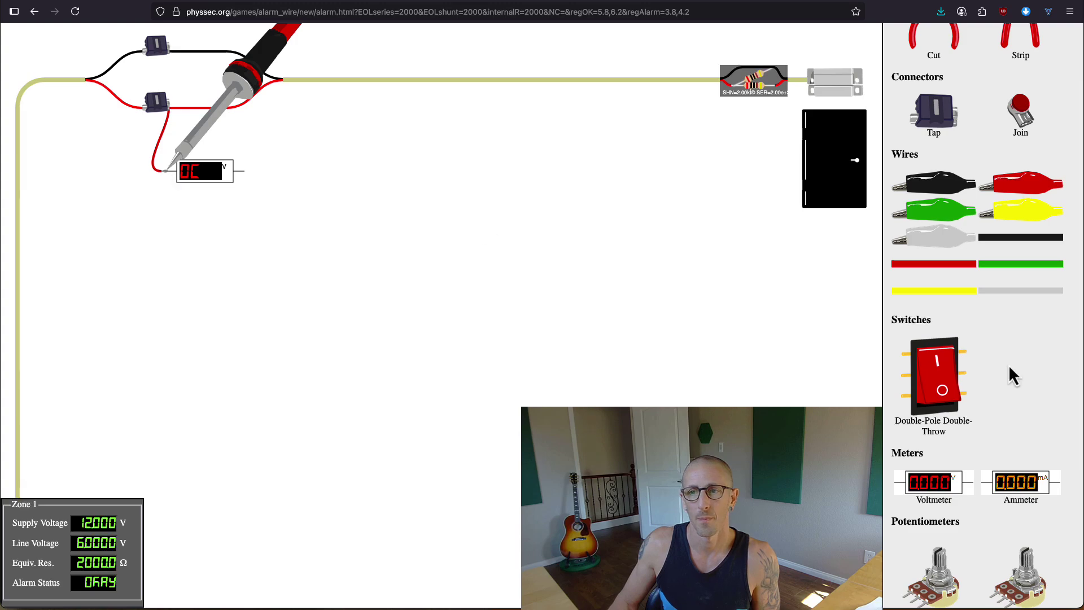
{"action": "left_click", "coordinate": [1011, 241]}
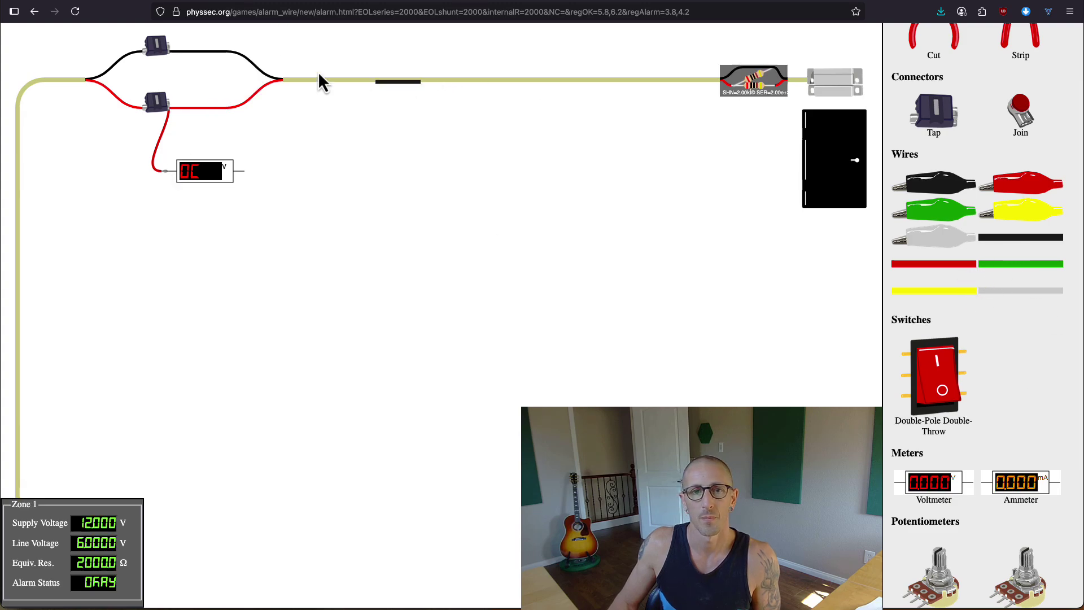
{"action": "left_click", "coordinate": [243, 176]}
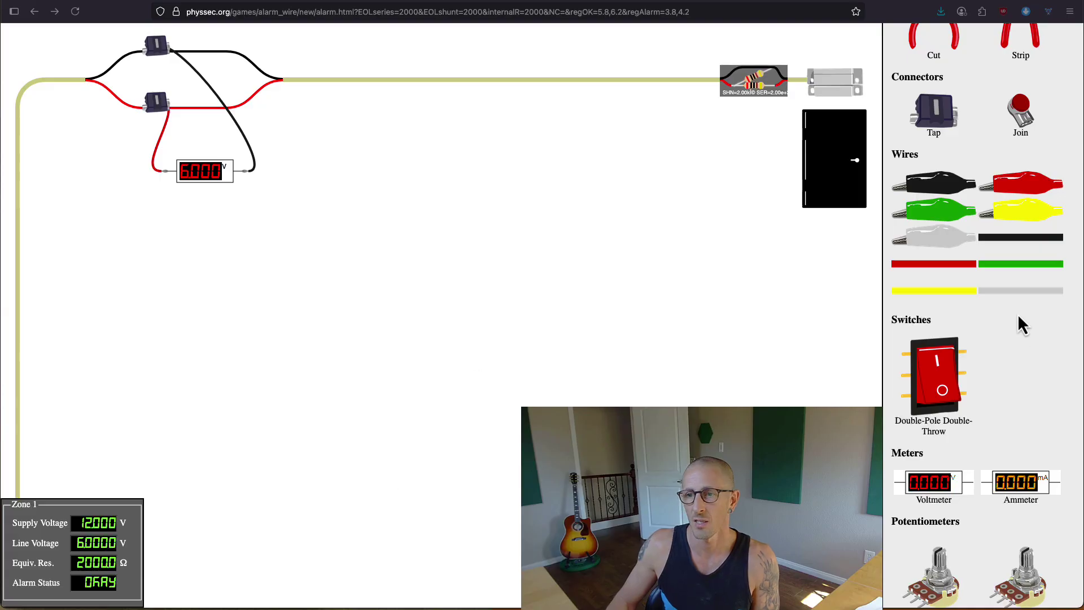
Step: Try a 5.600V Zener diode below the voltmeter, wired across its two terminals with crossing grey wires
{"action": "scroll", "coordinate": [983, 373], "scroll_direction": "down", "scroll_amount": 7}
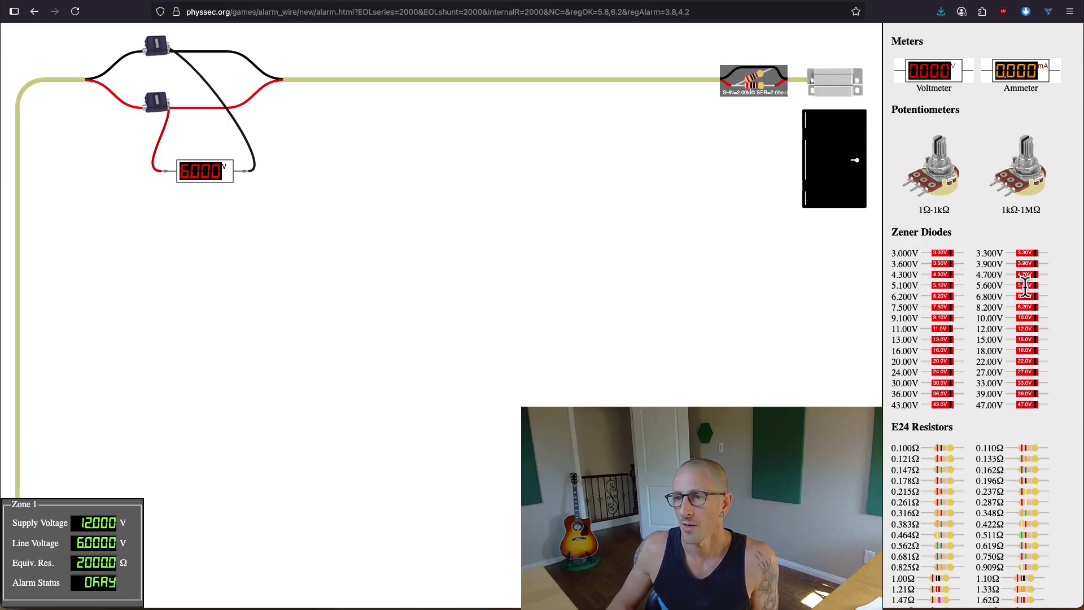
{"action": "left_click_drag", "start_coordinate": [1025, 286], "coordinate": [200, 216]}
{"action": "scroll", "coordinate": [957, 127], "scroll_direction": "up", "scroll_amount": 10}
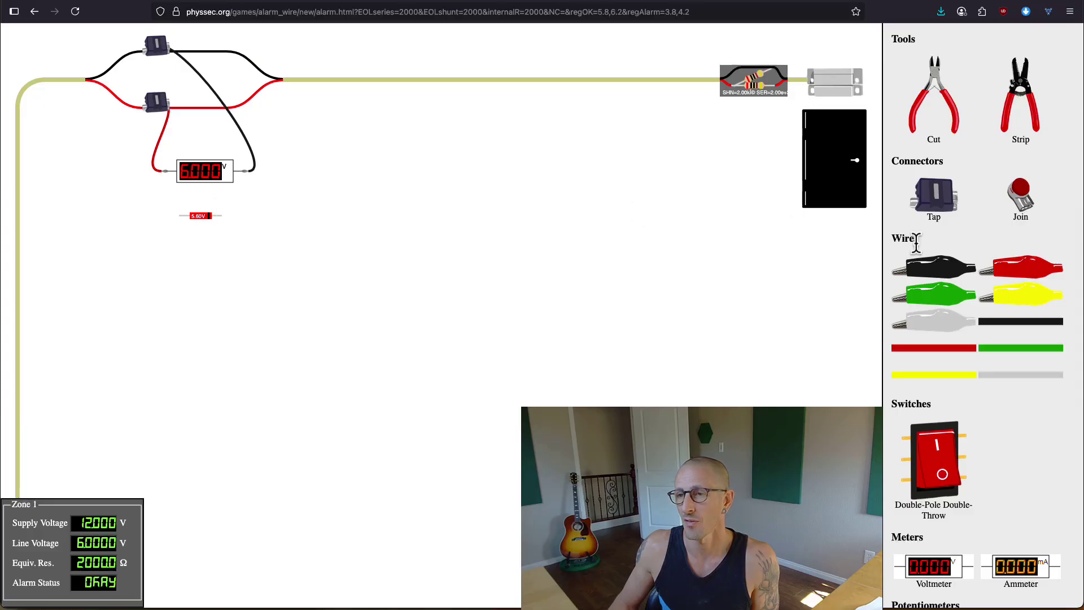
{"action": "left_click_drag", "start_coordinate": [995, 375], "coordinate": [176, 217]}
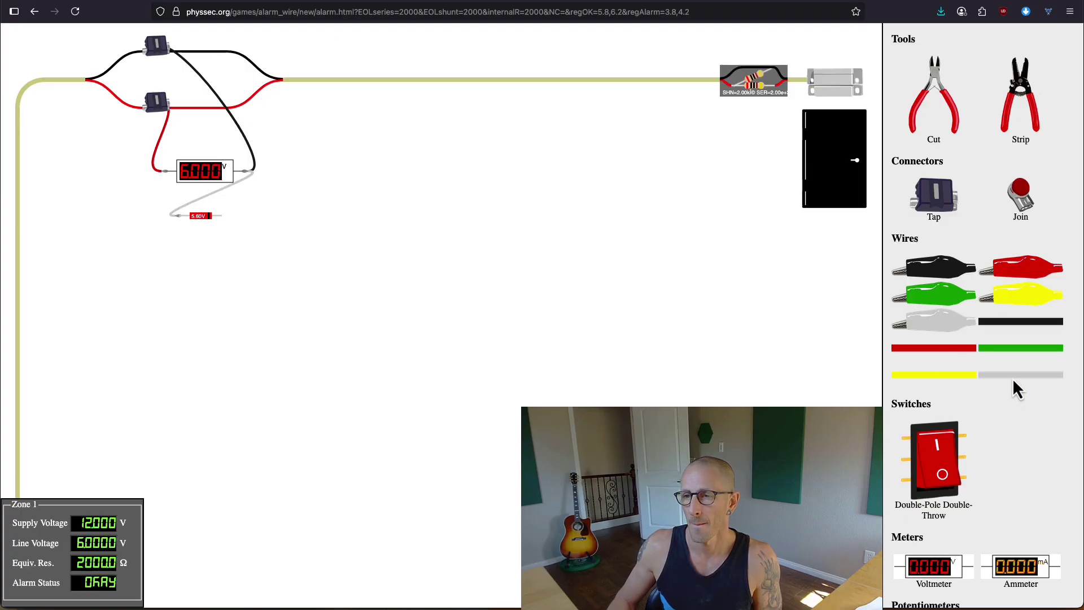
{"action": "left_click", "coordinate": [165, 172]}
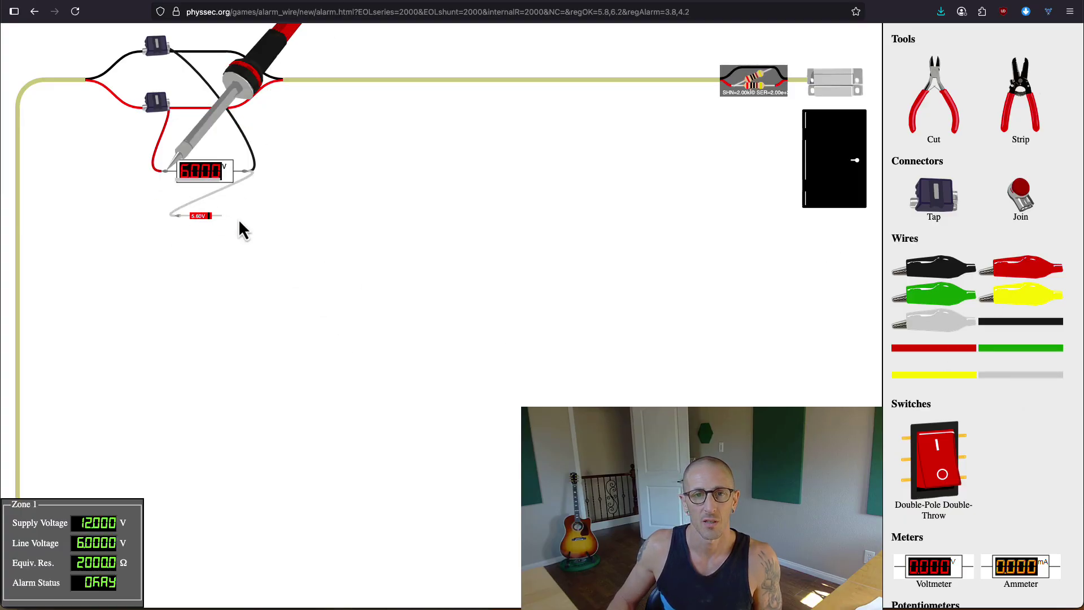
{"action": "left_click", "coordinate": [219, 218]}
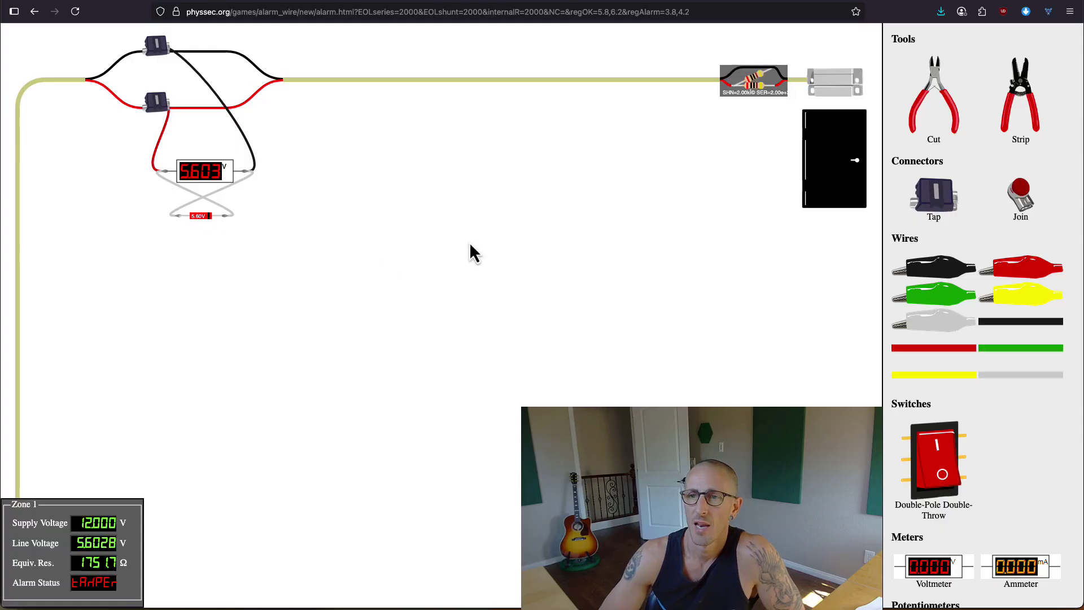
Step: Test the 5.600V Zener diode circuit by opening and closing the door, and reload the level to clear it
{"action": "left_click", "coordinate": [839, 167]}
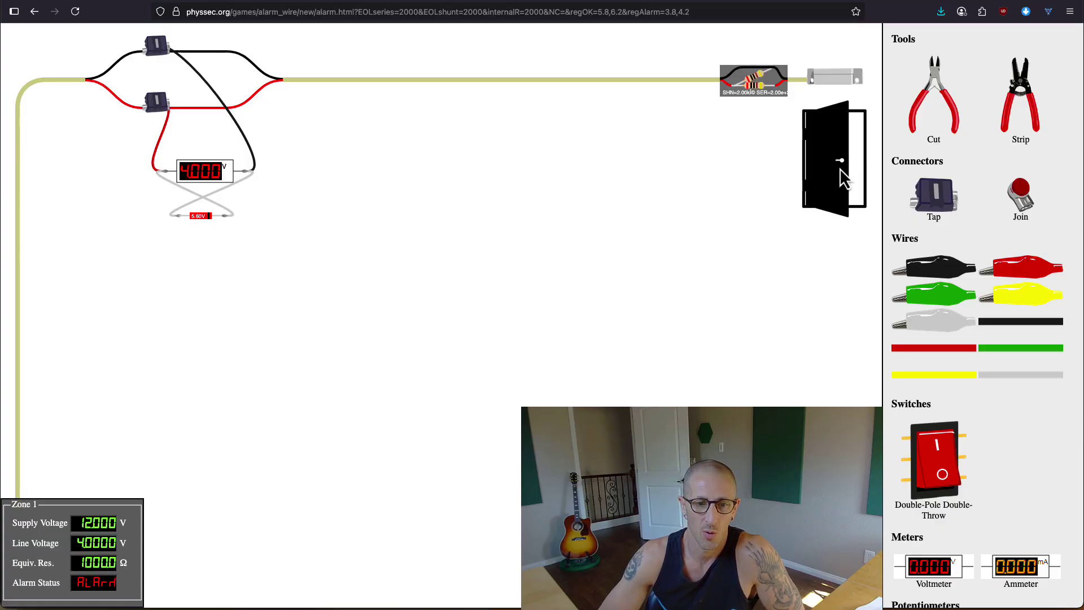
{"action": "left_click", "coordinate": [839, 168]}
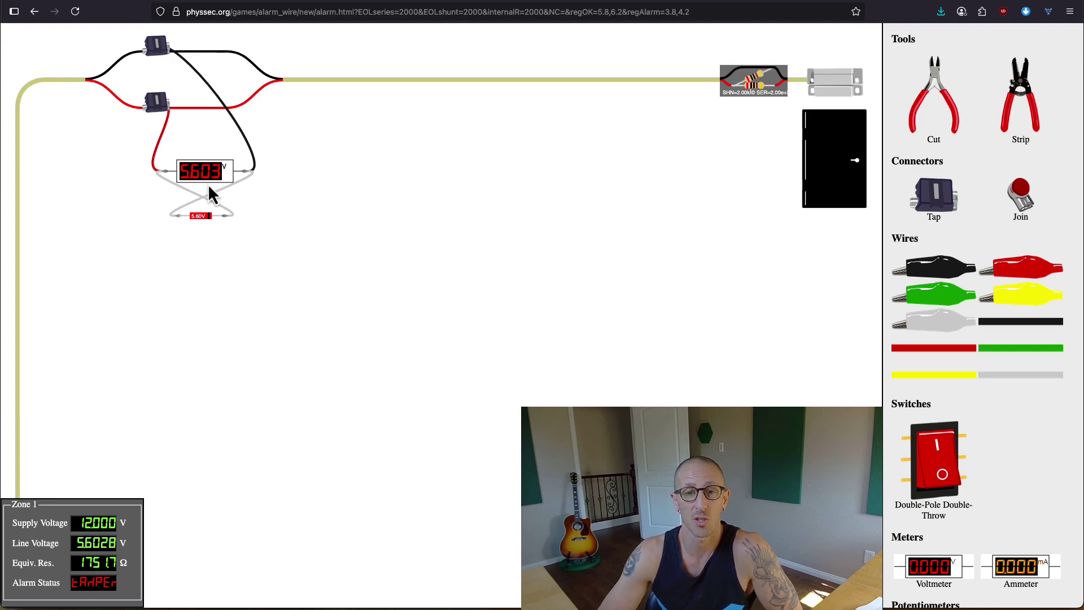
{"action": "left_click", "coordinate": [74, 11]}
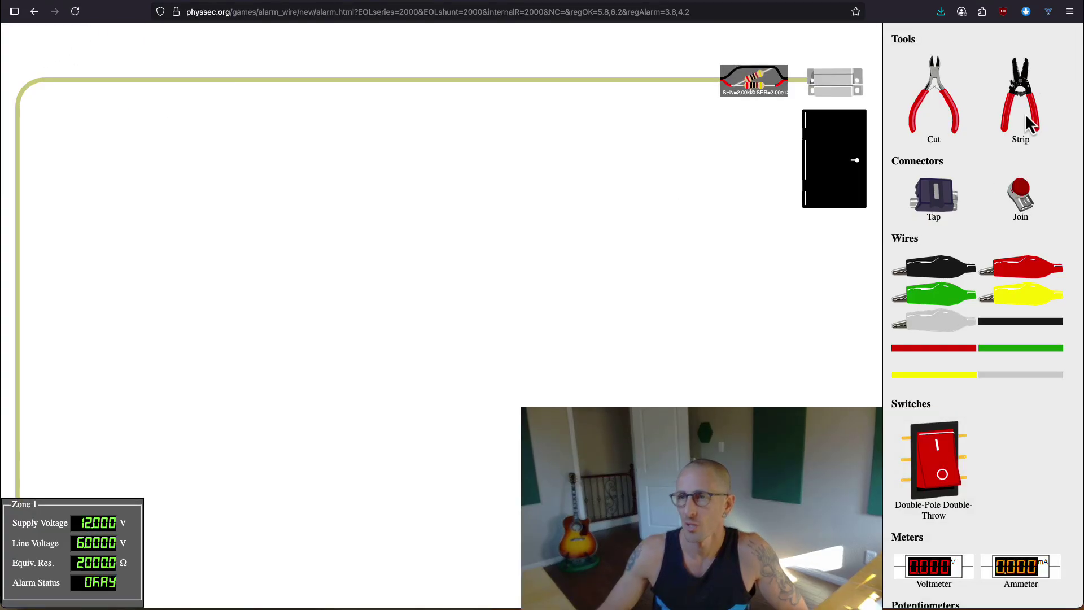
Step: Expose the black and red conductors of the reset alarm cable and attach a tap to each one
{"action": "left_click", "coordinate": [1025, 113]}
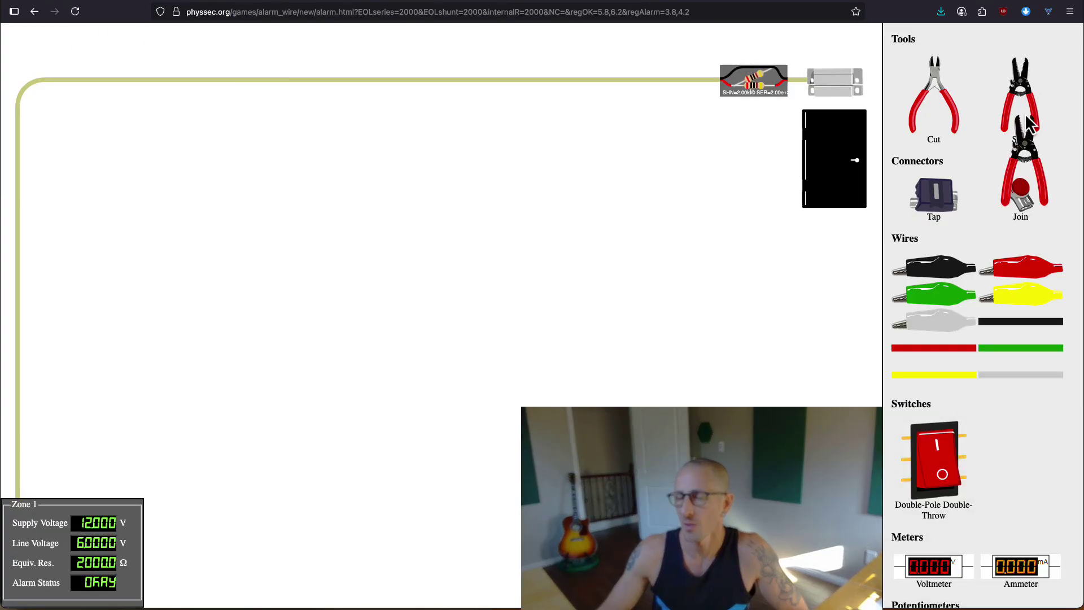
{"action": "left_click", "coordinate": [383, 88]}
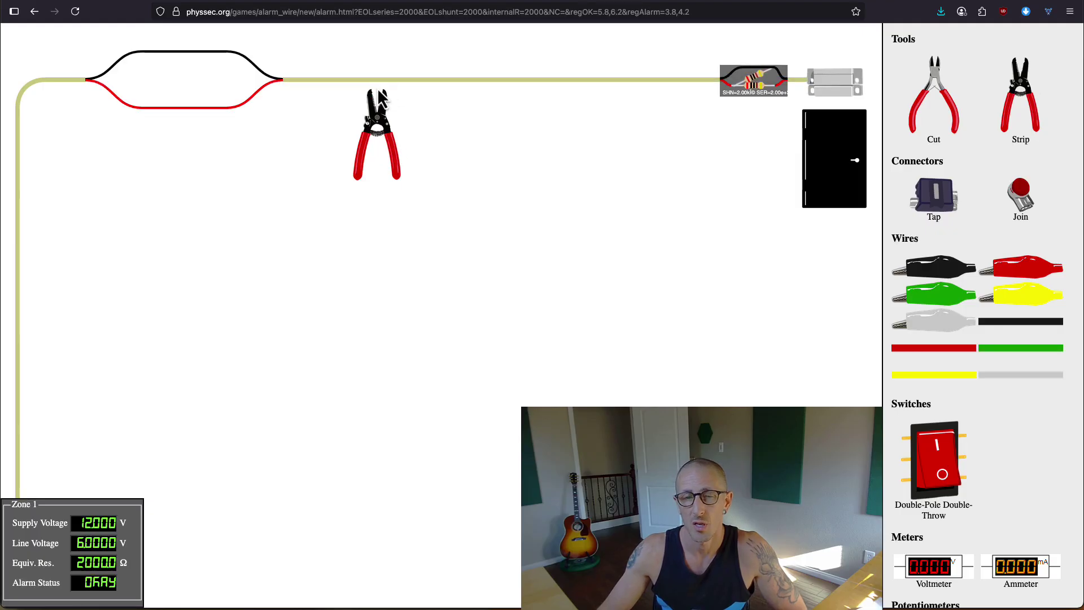
{"action": "left_click", "coordinate": [935, 192]}
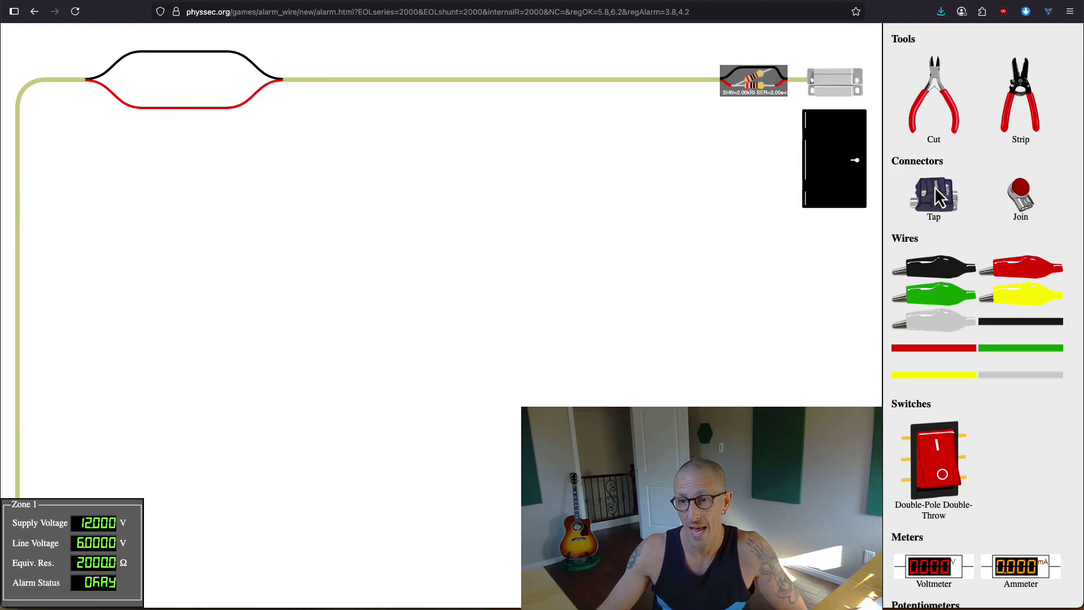
{"action": "left_click", "coordinate": [161, 51]}
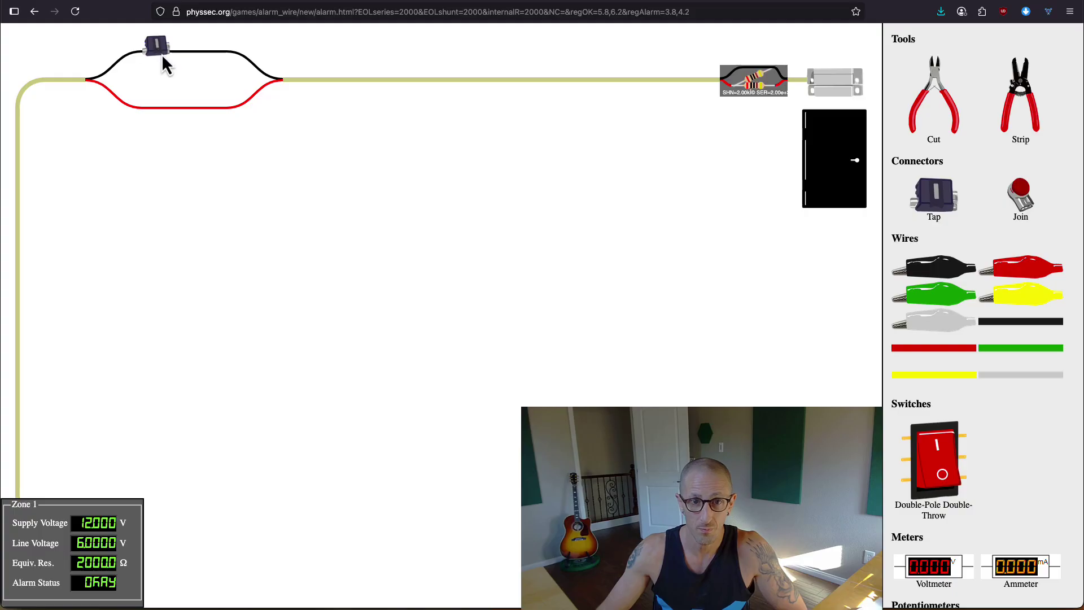
{"action": "left_click", "coordinate": [944, 193]}
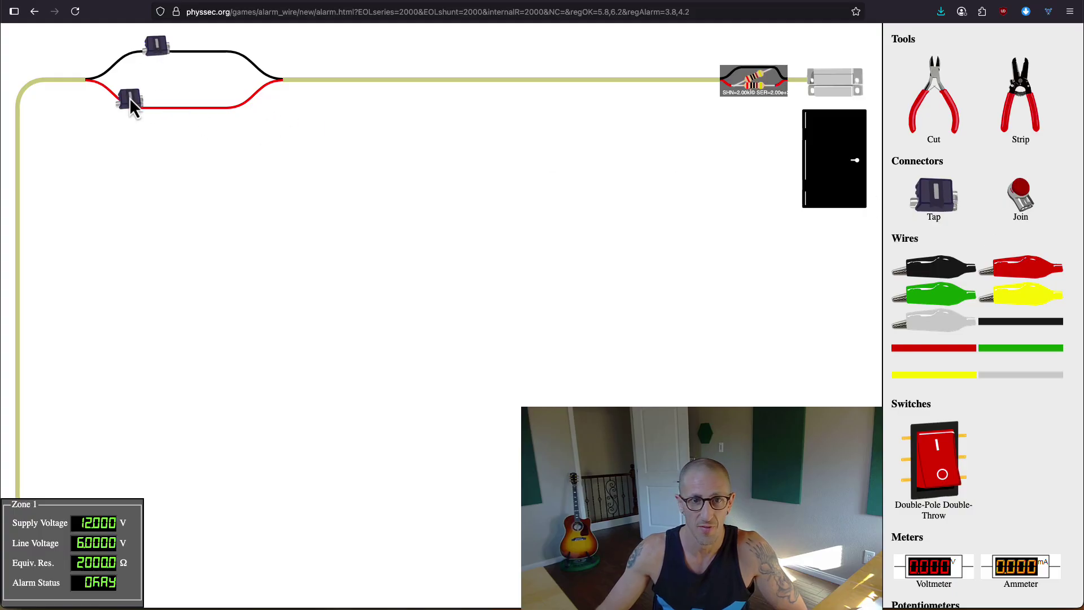
{"action": "left_click", "coordinate": [155, 101]}
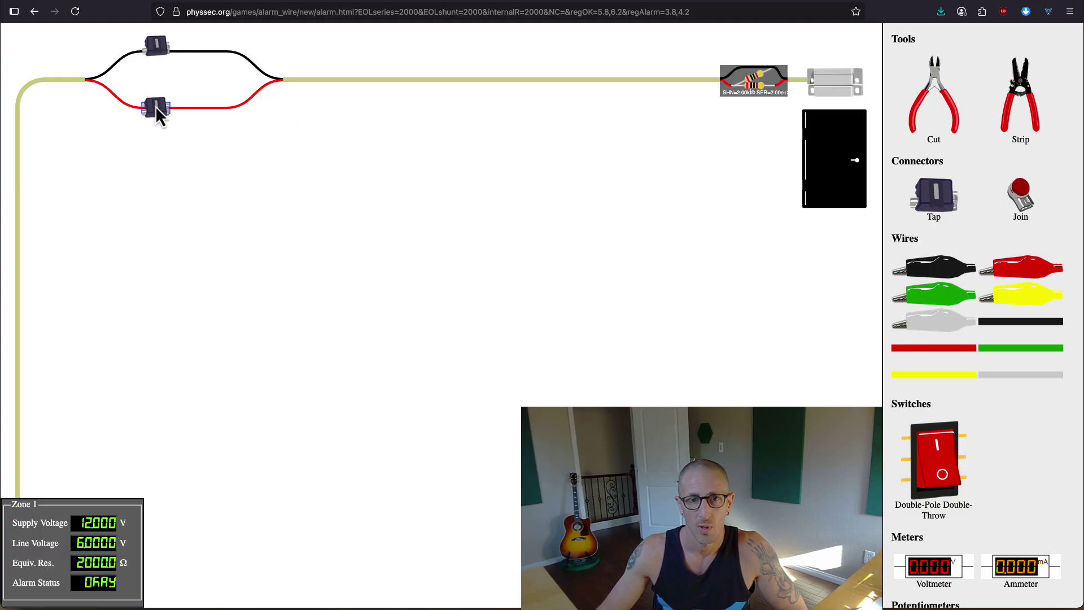
Step: Add a voltmeter under the taps and connect it across them, with a red wire to the red tap and a black wire to the black tap
{"action": "left_click", "coordinate": [929, 568]}
{"action": "left_click", "coordinate": [190, 186]}
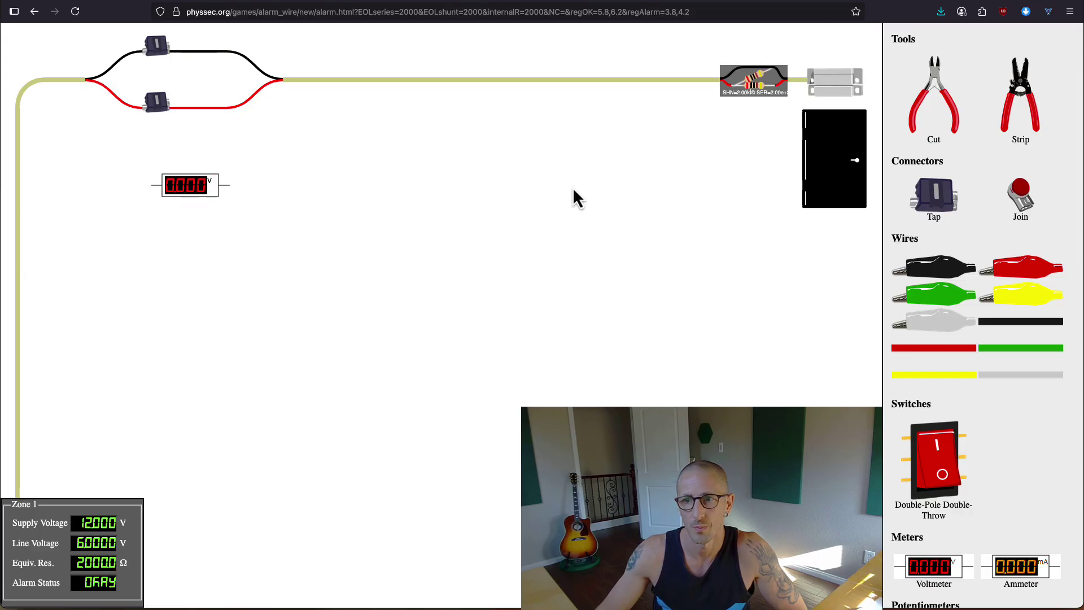
{"action": "left_click", "coordinate": [955, 349]}
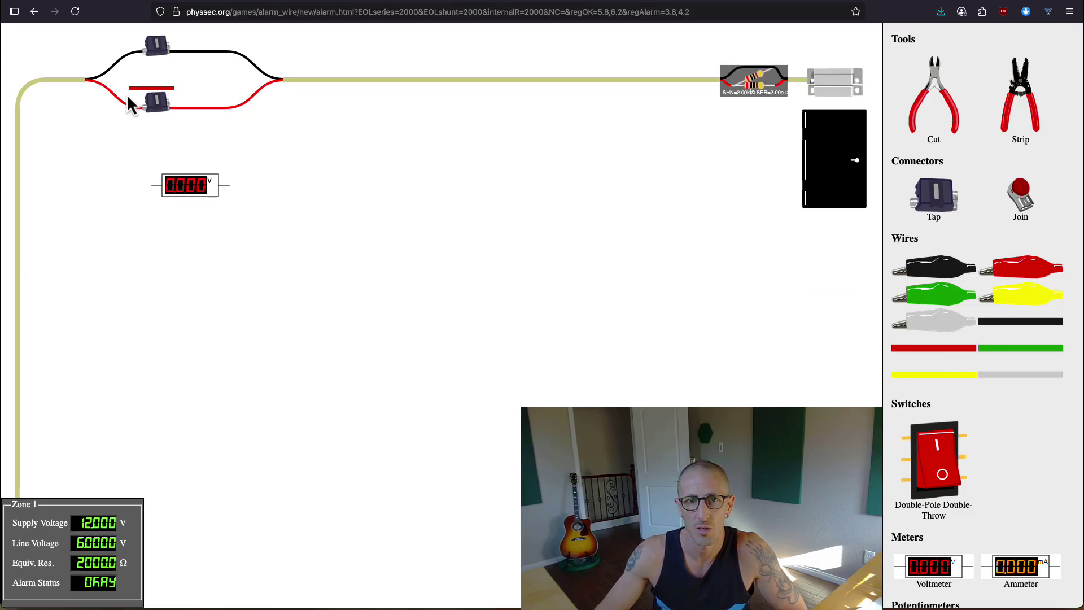
{"action": "left_click", "coordinate": [165, 108]}
{"action": "left_click", "coordinate": [152, 187]}
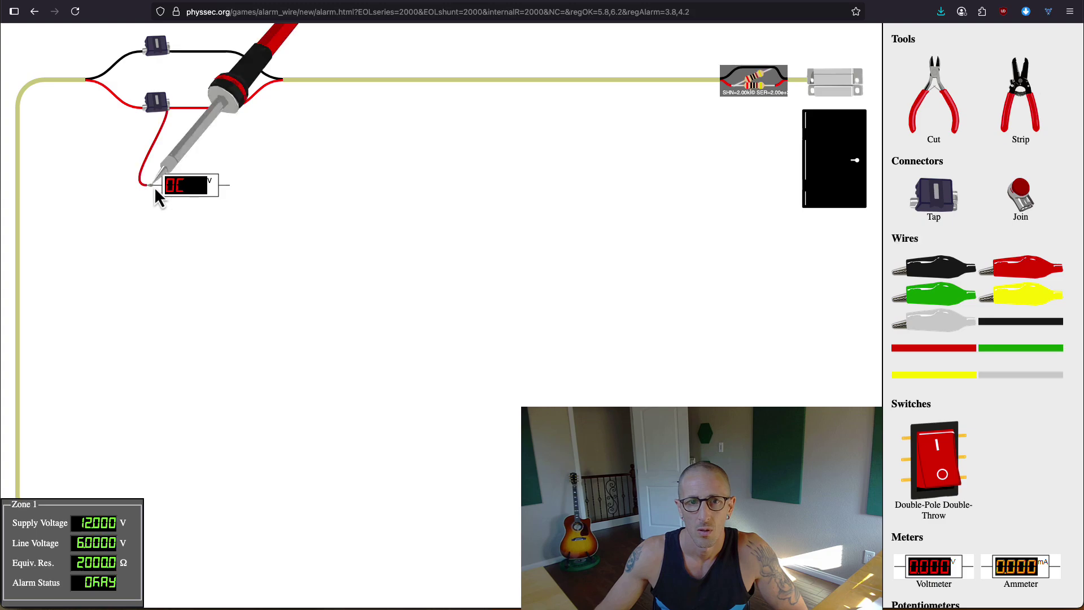
{"action": "left_click", "coordinate": [1014, 322]}
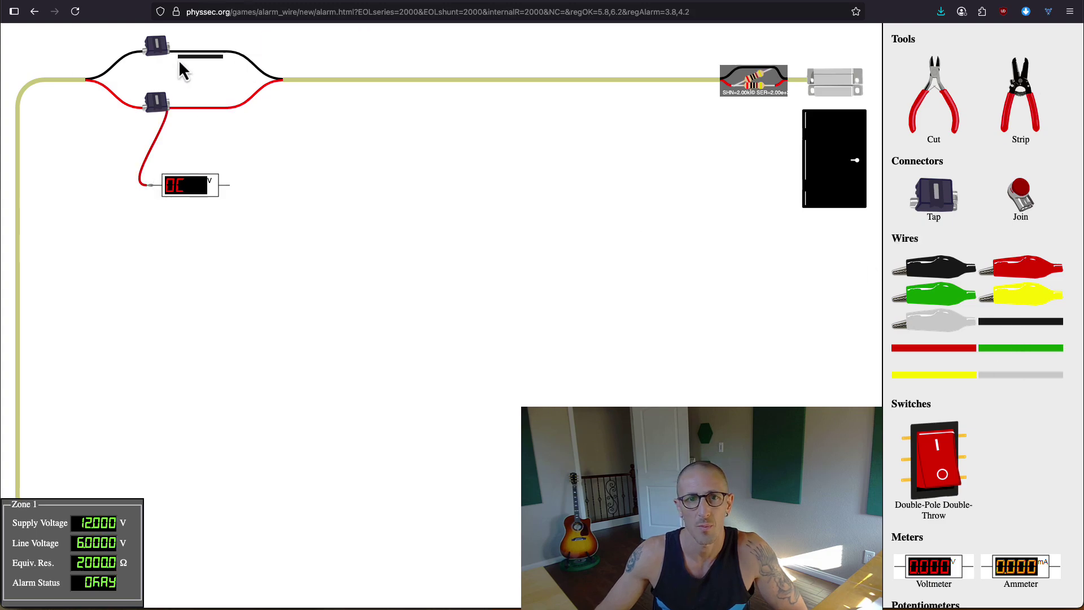
{"action": "left_click", "coordinate": [165, 50]}
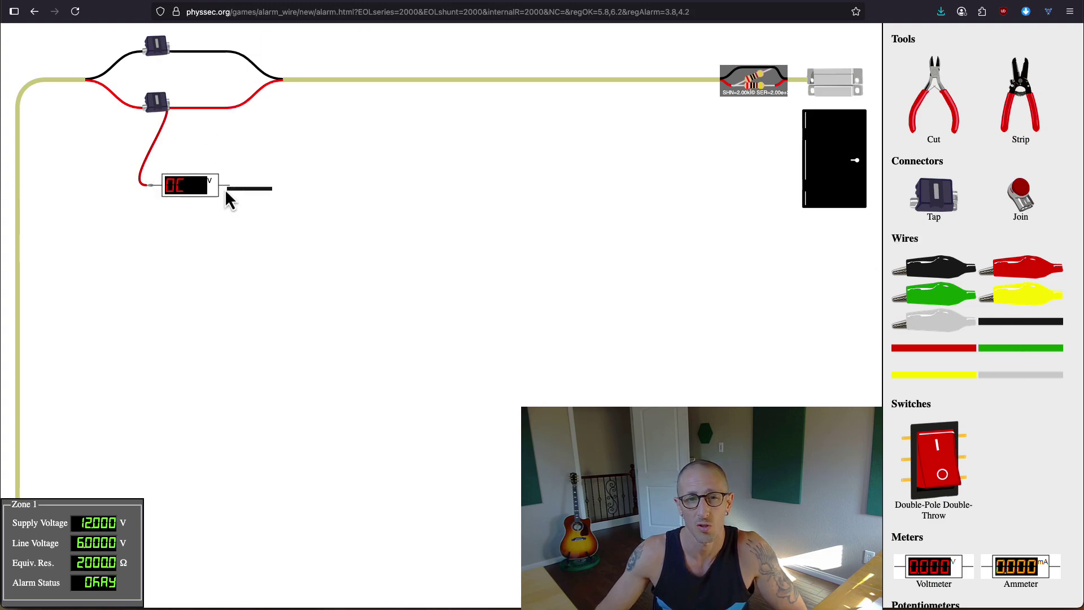
{"action": "left_click", "coordinate": [226, 191]}
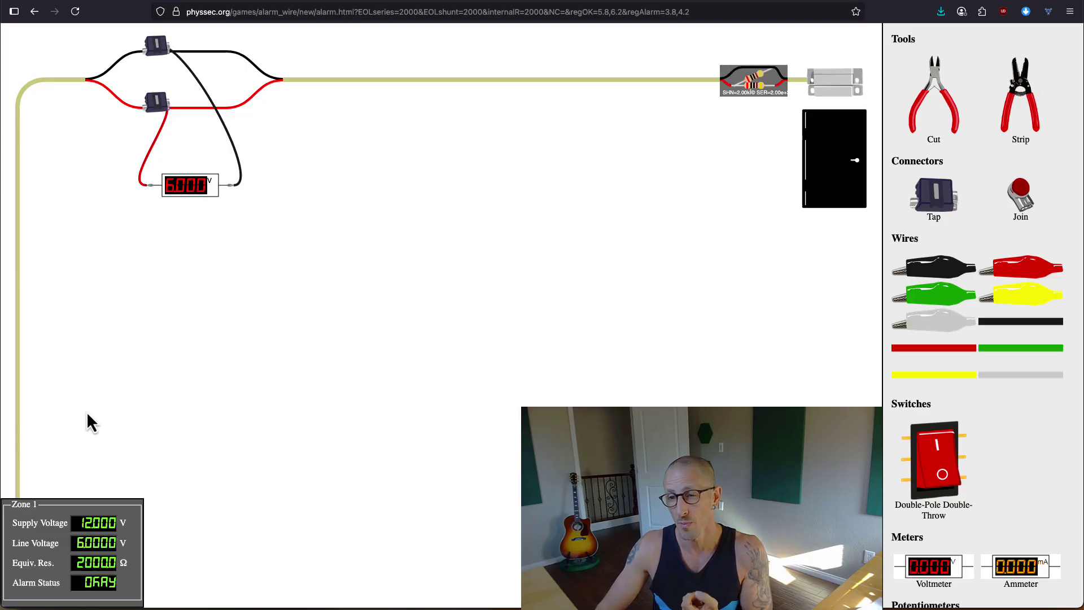
Step: Add an ammeter below the voltmeter and connect its left terminal to the voltmeter's red-side terminal with a green wire
{"action": "left_click", "coordinate": [195, 249]}
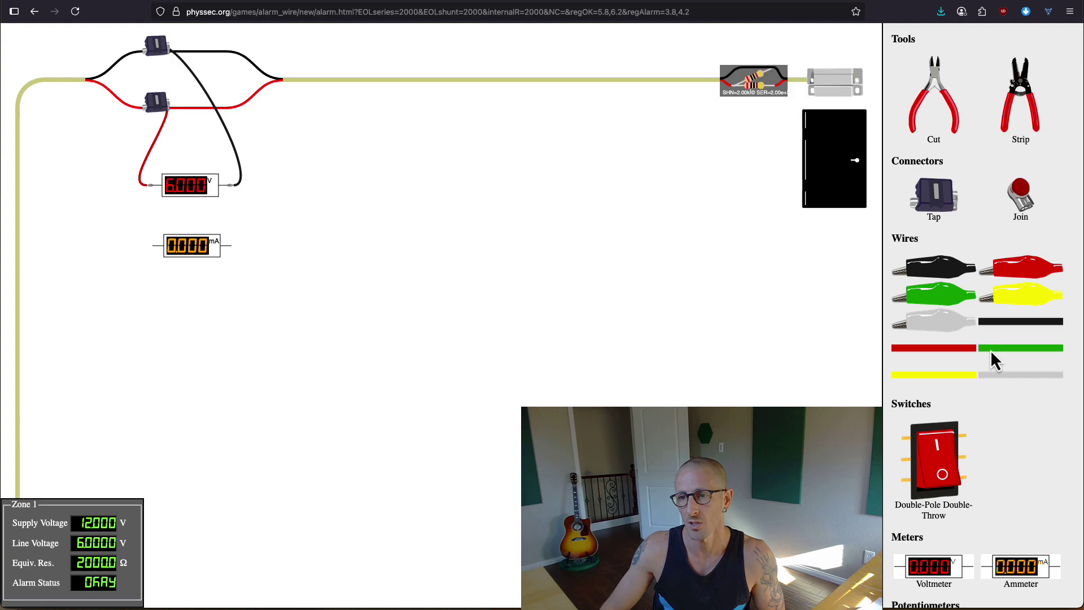
{"action": "left_click_drag", "start_coordinate": [991, 350], "coordinate": [149, 189]}
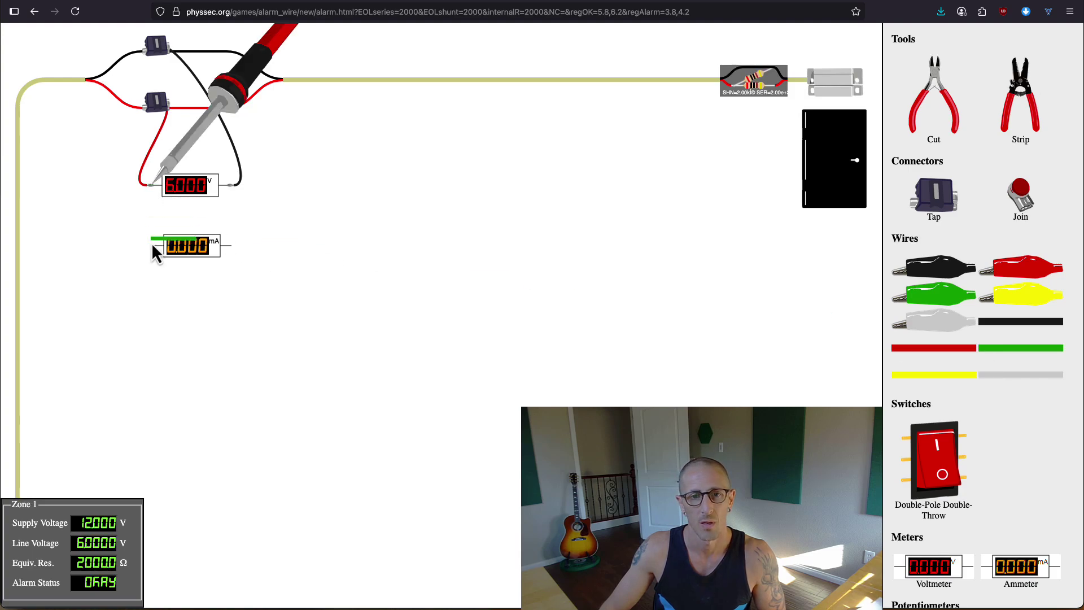
{"action": "left_click", "coordinate": [152, 249]}
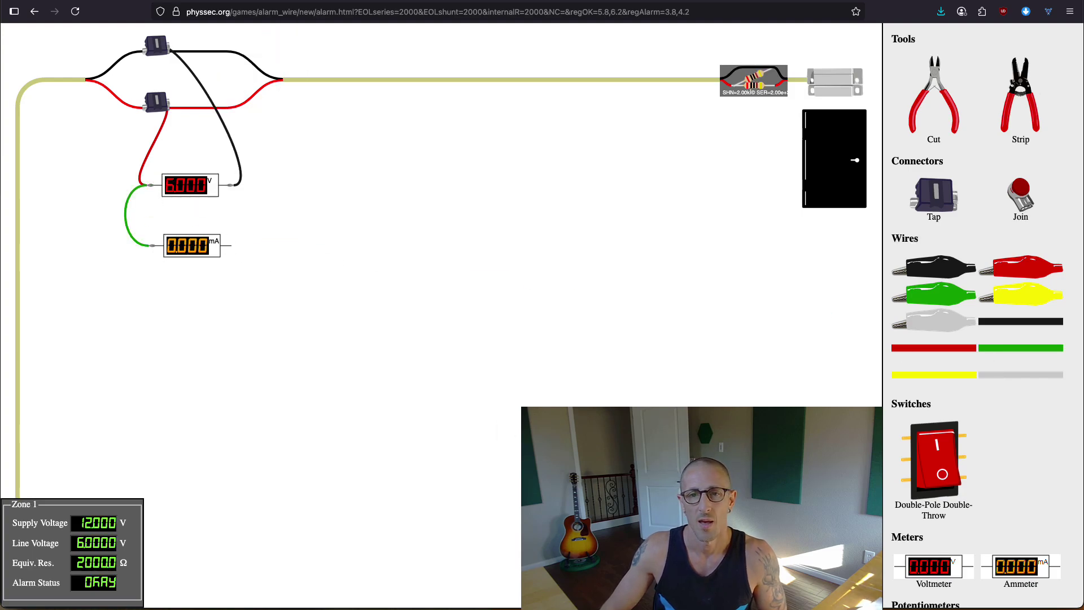
Step: Place a double-pole double-throw switch beside the meters and wire its upper-left terminal in red to a second tap on the red conductor
{"action": "left_click_drag", "start_coordinate": [934, 480], "coordinate": [340, 227]}
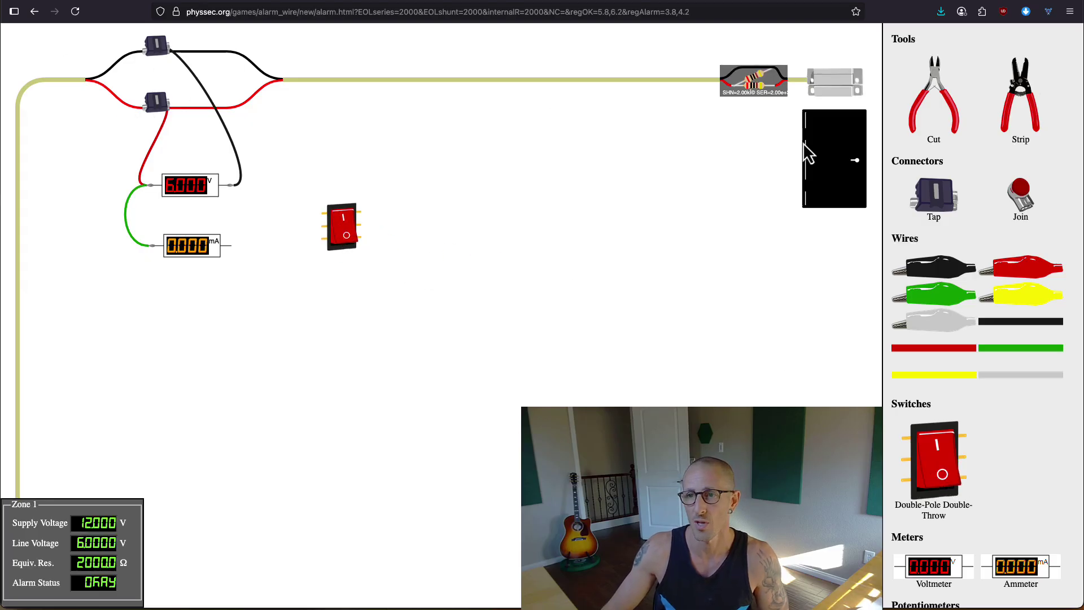
{"action": "left_click_drag", "start_coordinate": [925, 194], "coordinate": [219, 106]}
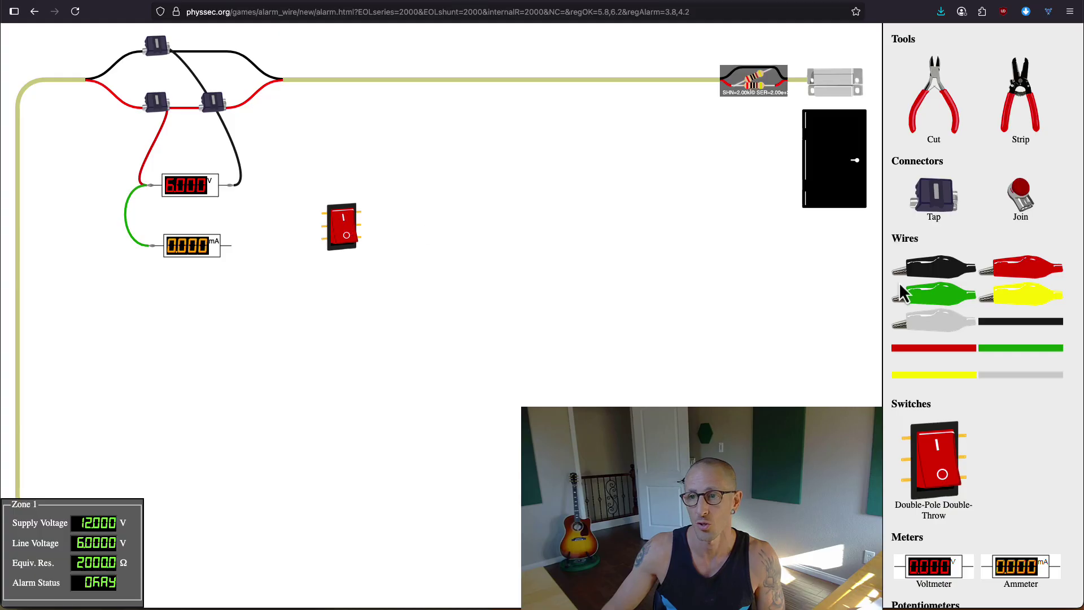
{"action": "left_click_drag", "start_coordinate": [949, 349], "coordinate": [323, 216]}
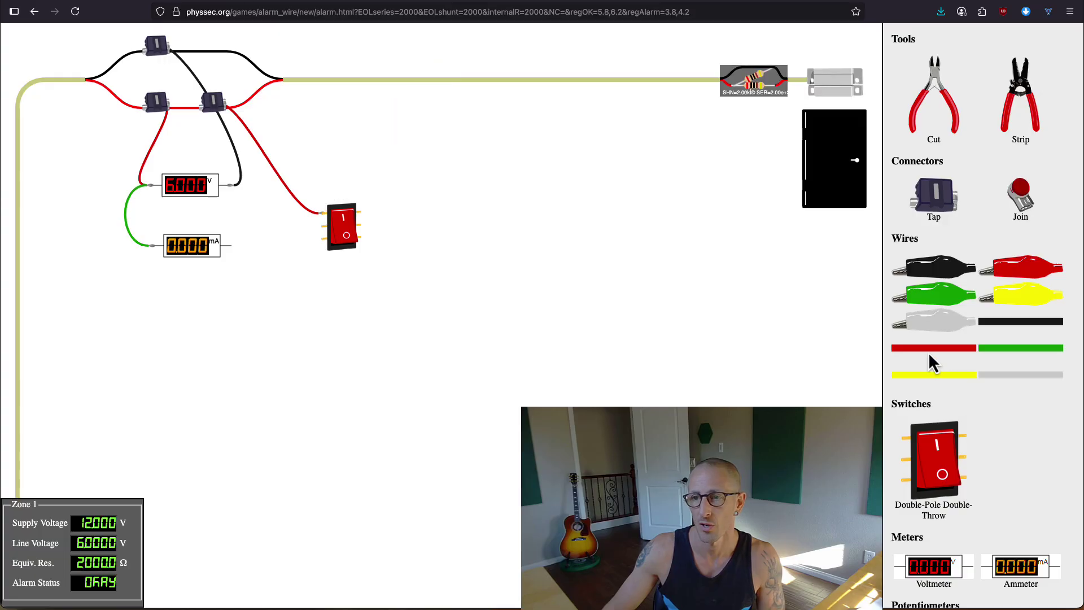
Step: Connect the ammeter's free terminal to the switch's middle-left terminal with a red wire, and cut the red conductor between its two taps
{"action": "left_click_drag", "start_coordinate": [931, 349], "coordinate": [337, 236]}
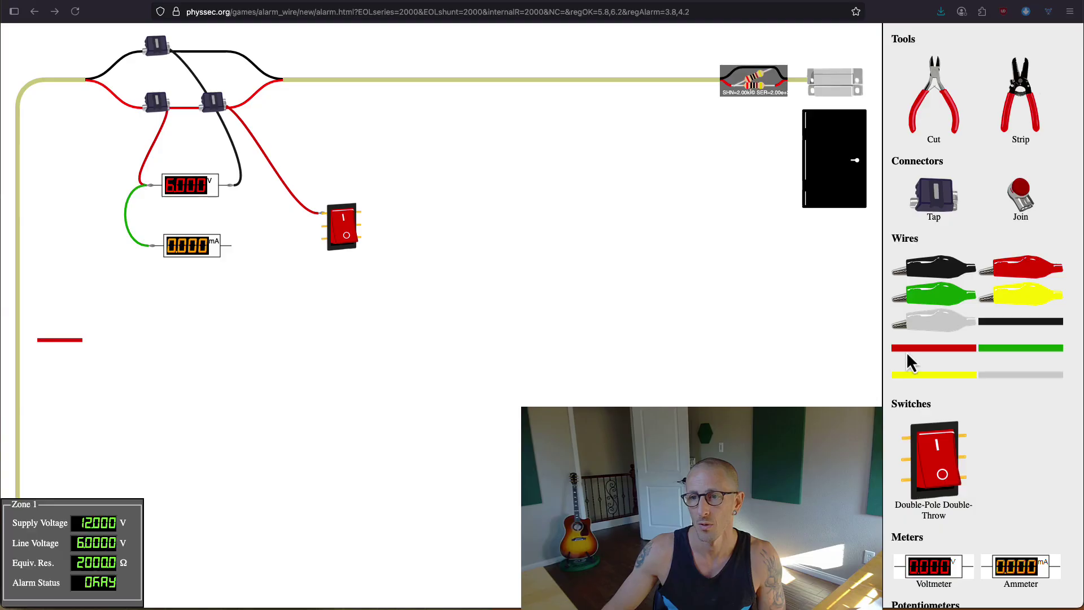
{"action": "left_click_drag", "start_coordinate": [912, 349], "coordinate": [225, 249]}
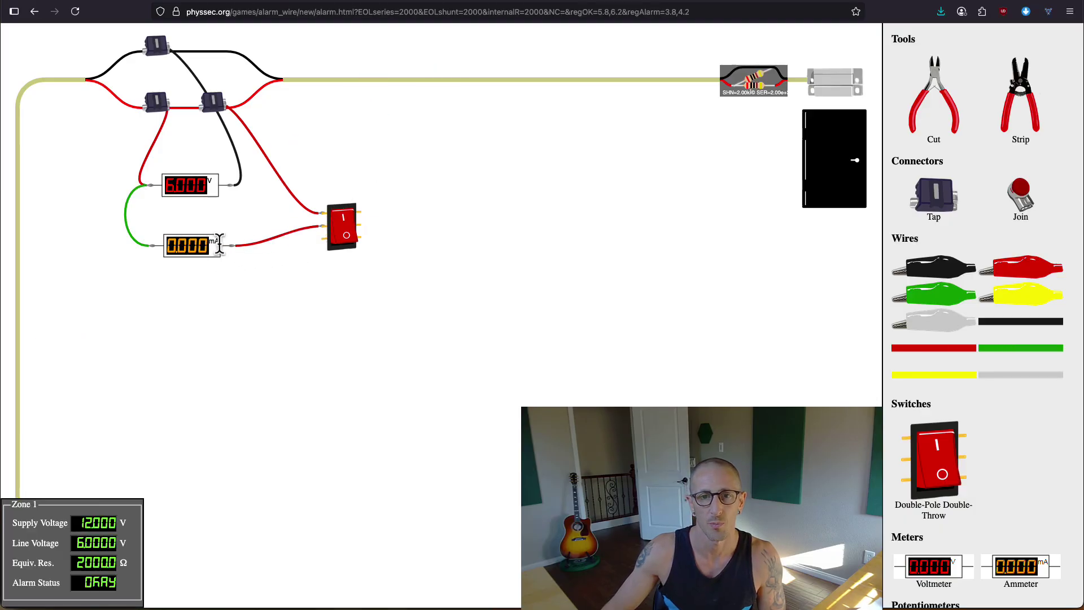
{"action": "left_click_drag", "start_coordinate": [936, 113], "coordinate": [202, 236]}
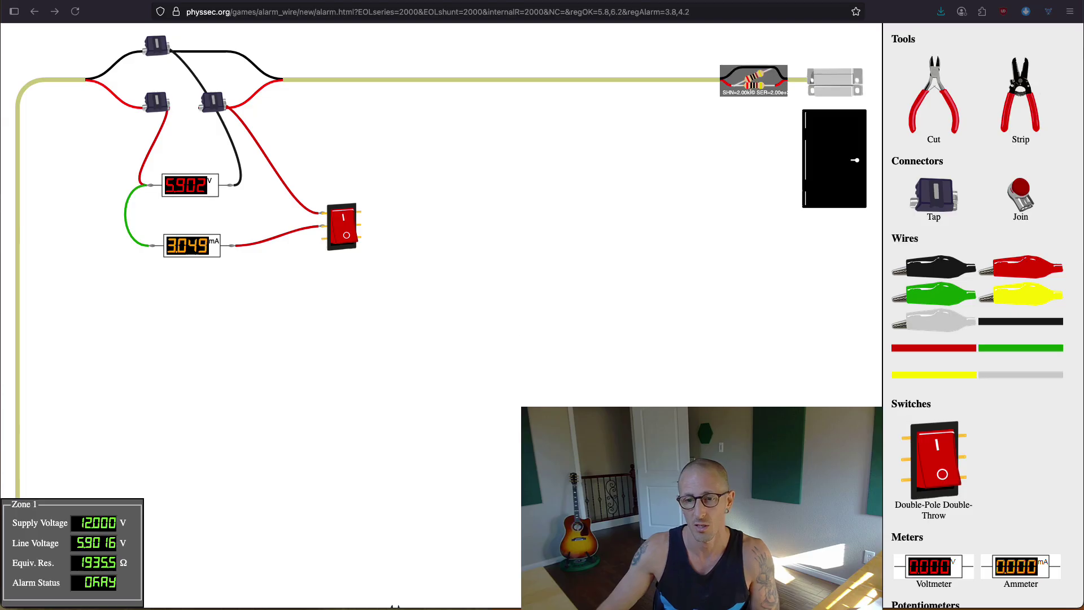
Step: Switch to Calculator, divide 5.902 by 3.049 to work out the circuit's resistance in kΩ, and close it again
{"action": "key", "text": "super+Tab"}
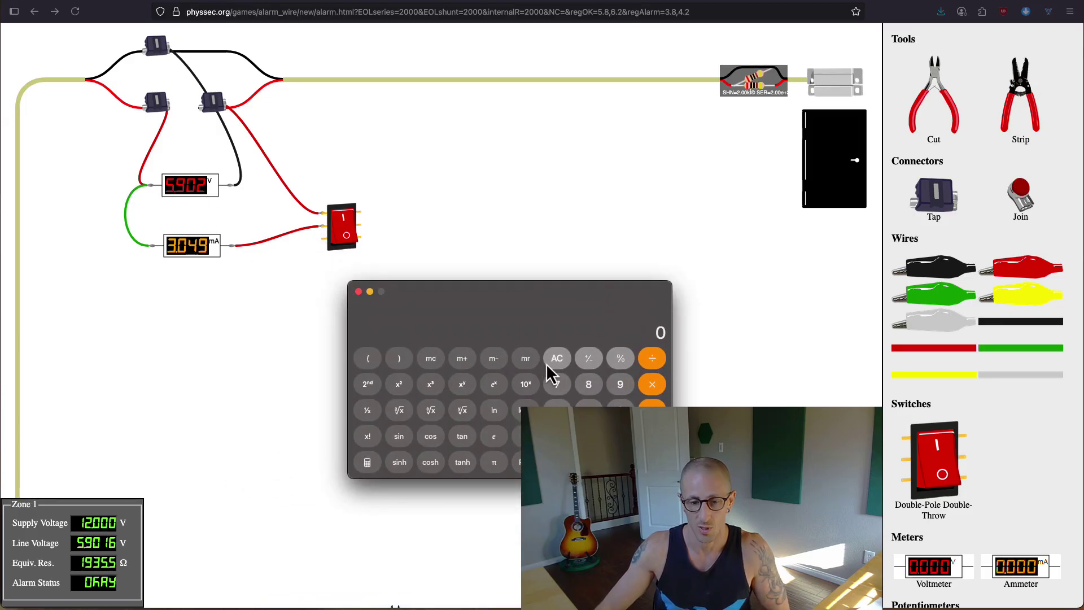
{"action": "type", "text": "5"}
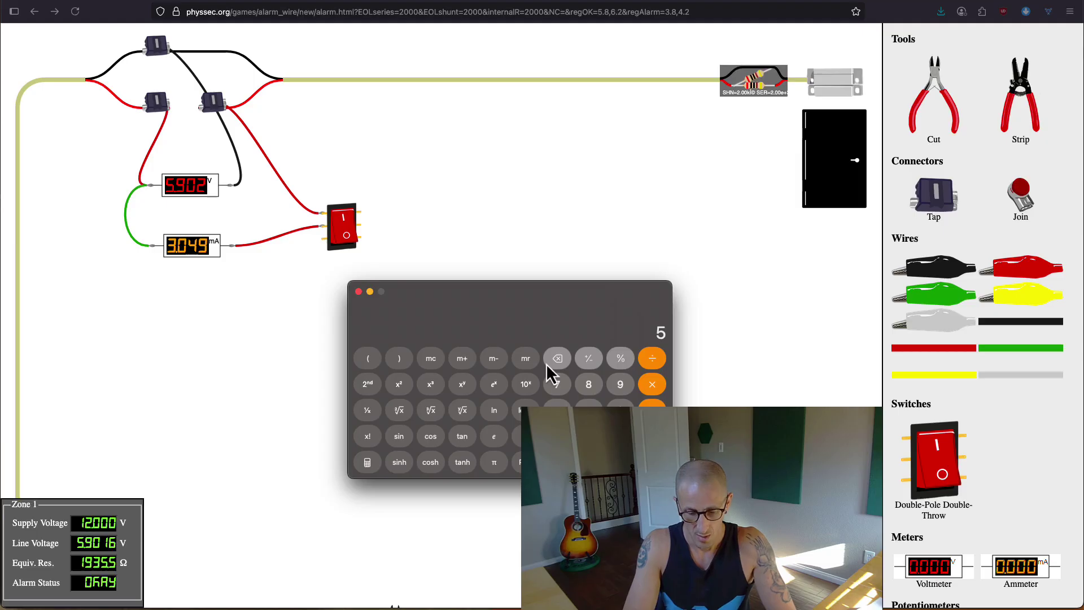
{"action": "type", "text": ".9"}
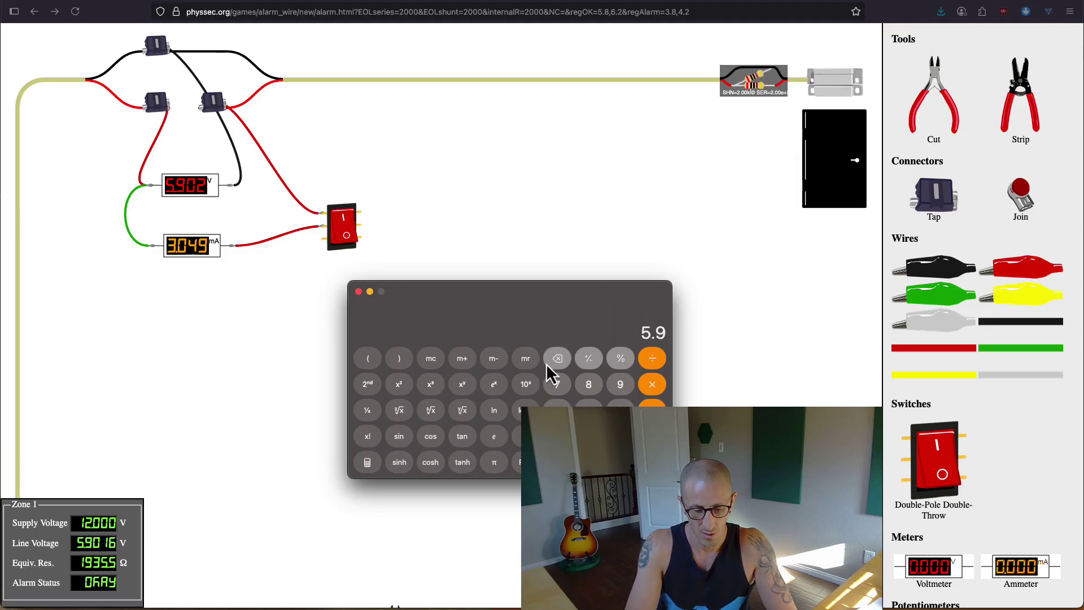
{"action": "type", "text": "02/3"}
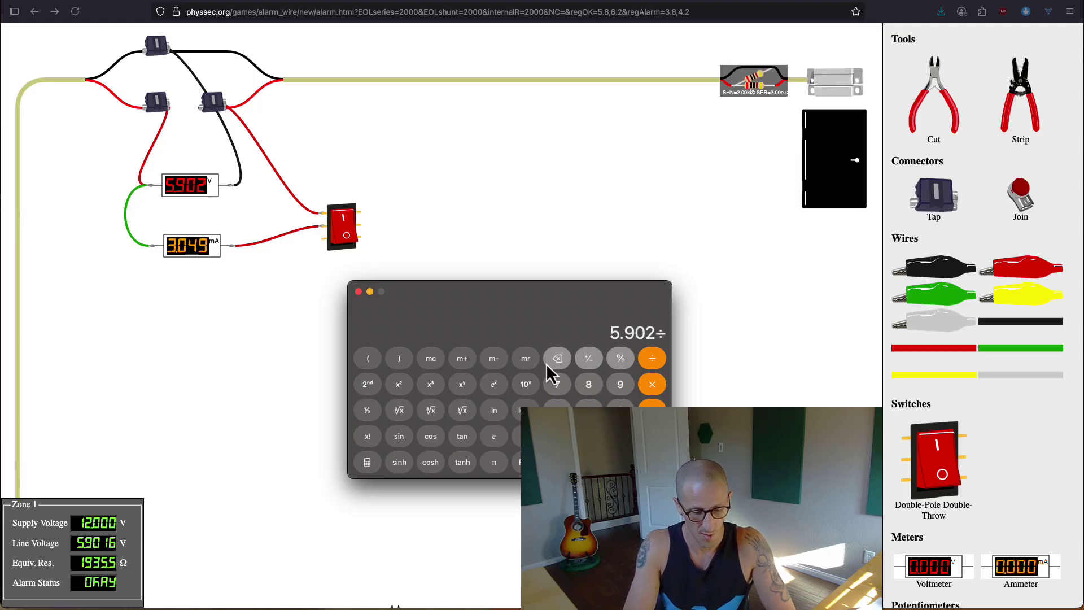
{"action": "type", "text": ".049"}
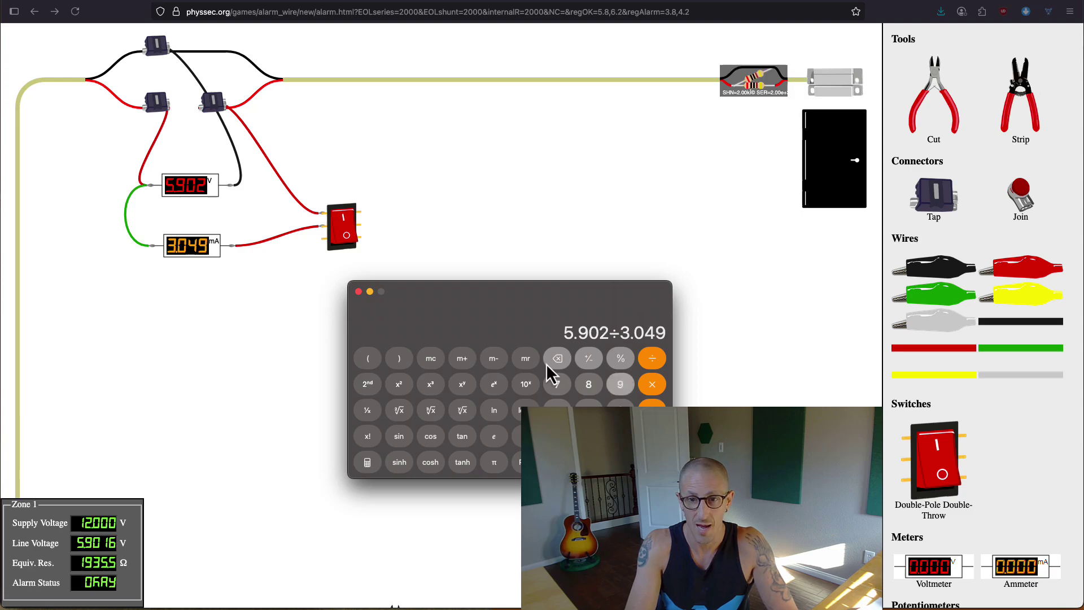
{"action": "key", "text": "Return"}
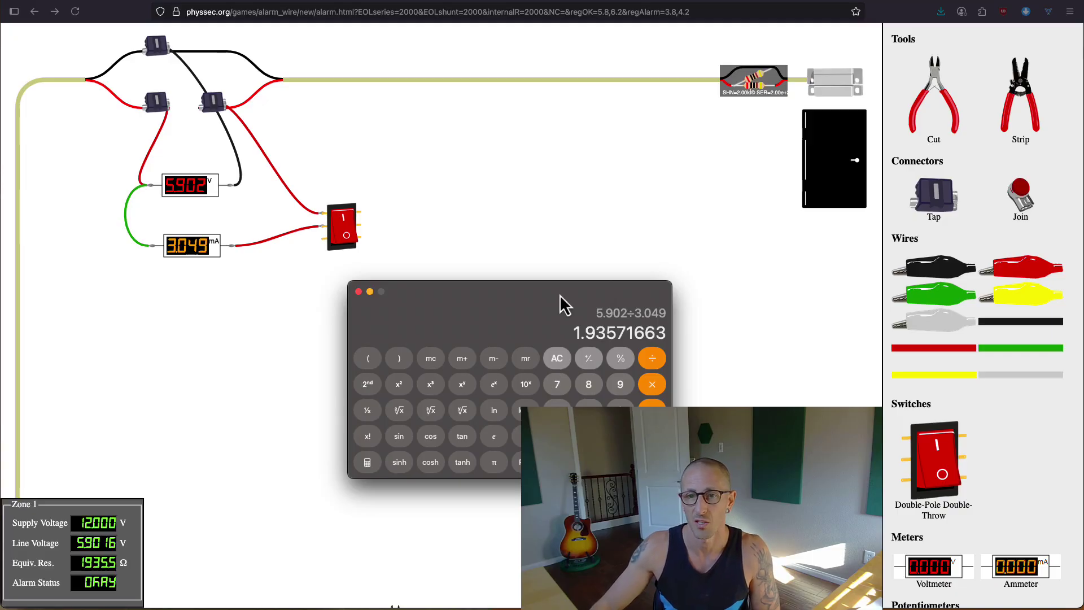
{"action": "key", "text": "super+q"}
Step: Add a 1.96kΩ resistor below the ammeter and wire it in grey between the black conductor's tap and the switch's lower-left terminal
{"action": "scroll", "coordinate": [983, 495], "scroll_direction": "down", "scroll_amount": 15}
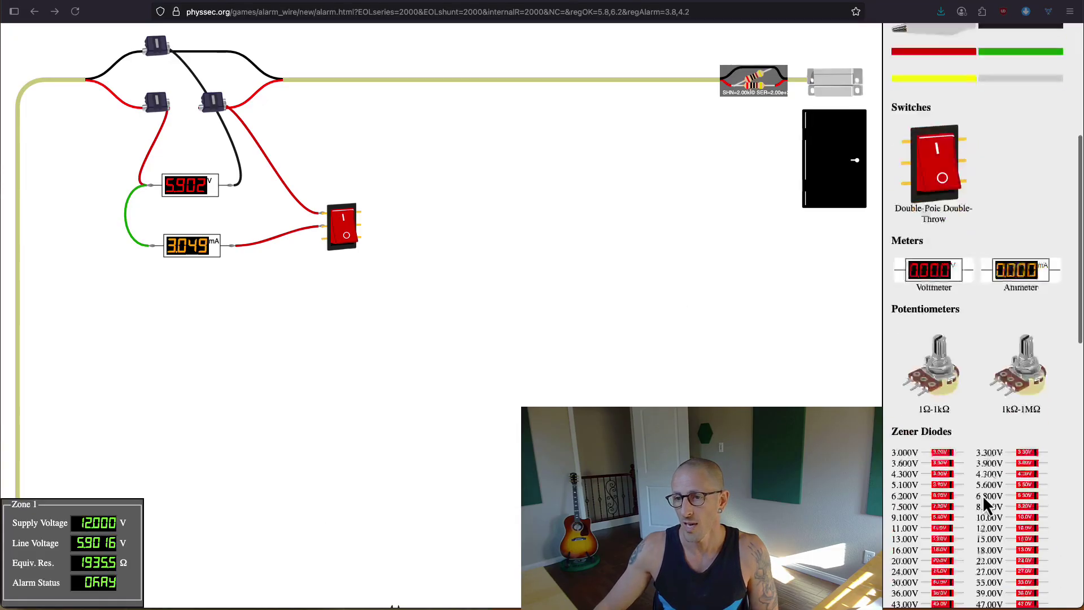
{"action": "scroll", "coordinate": [971, 478], "scroll_direction": "down", "scroll_amount": 5}
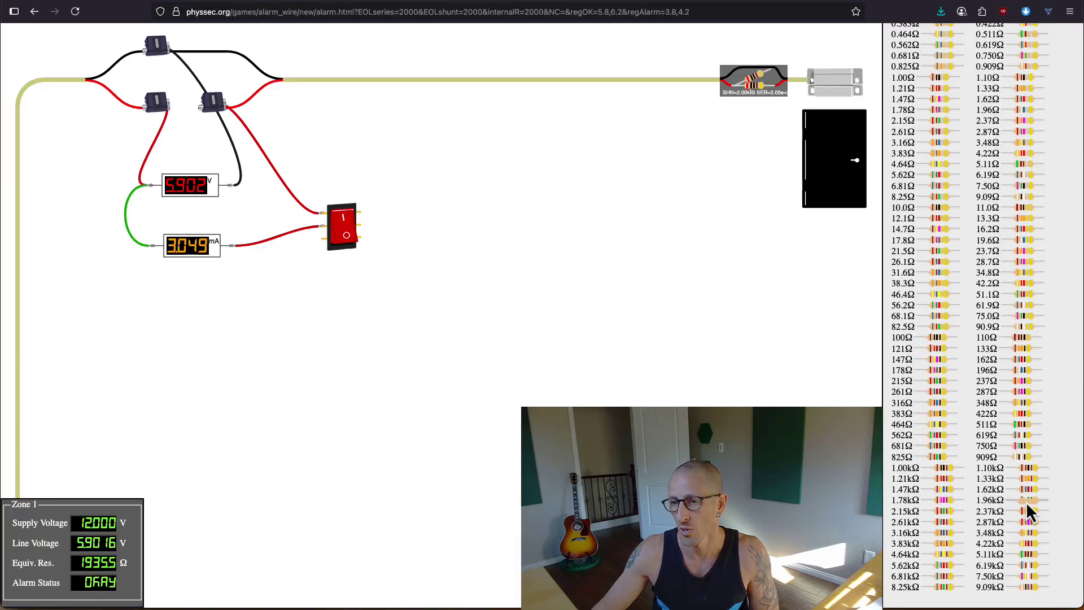
{"action": "left_click_drag", "start_coordinate": [1025, 501], "coordinate": [199, 304]}
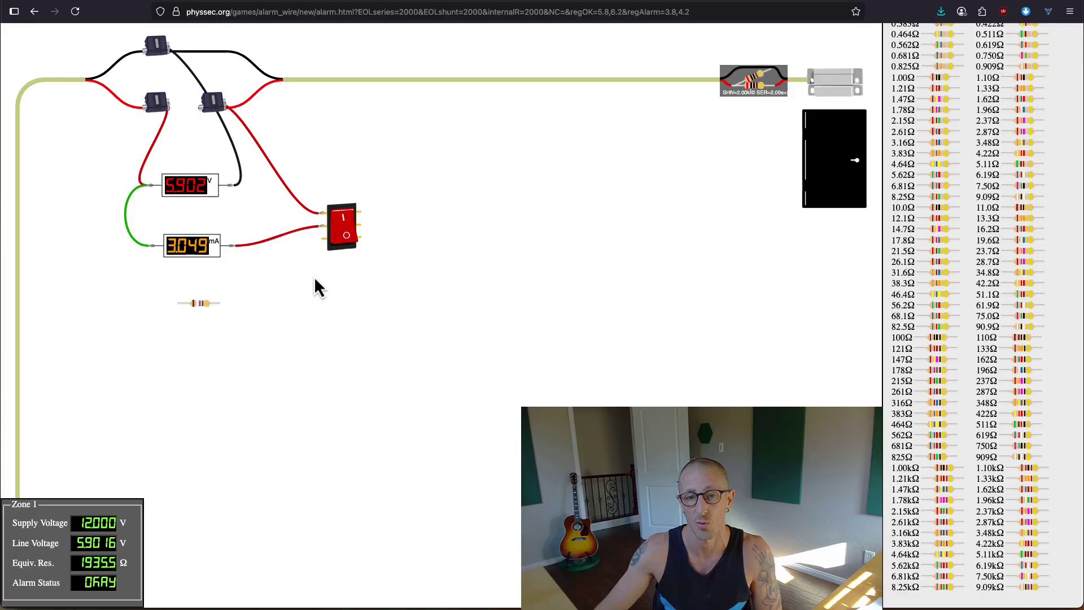
{"action": "scroll", "coordinate": [1022, 194], "scroll_direction": "up", "scroll_amount": 2}
{"action": "scroll", "coordinate": [1022, 194], "scroll_direction": "up", "scroll_amount": 20}
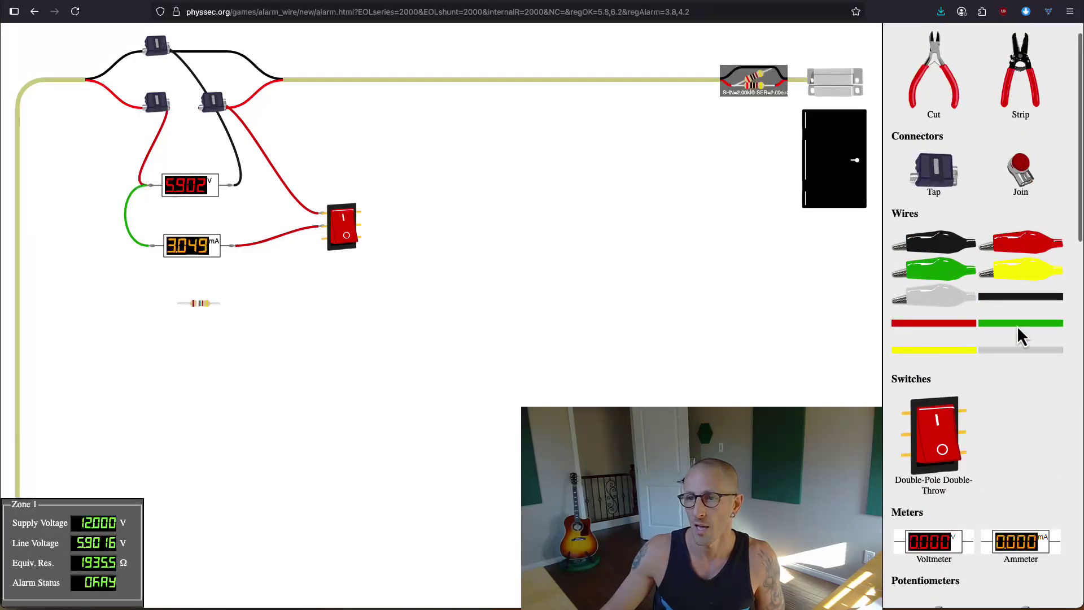
{"action": "left_click_drag", "start_coordinate": [1014, 354], "coordinate": [175, 304]}
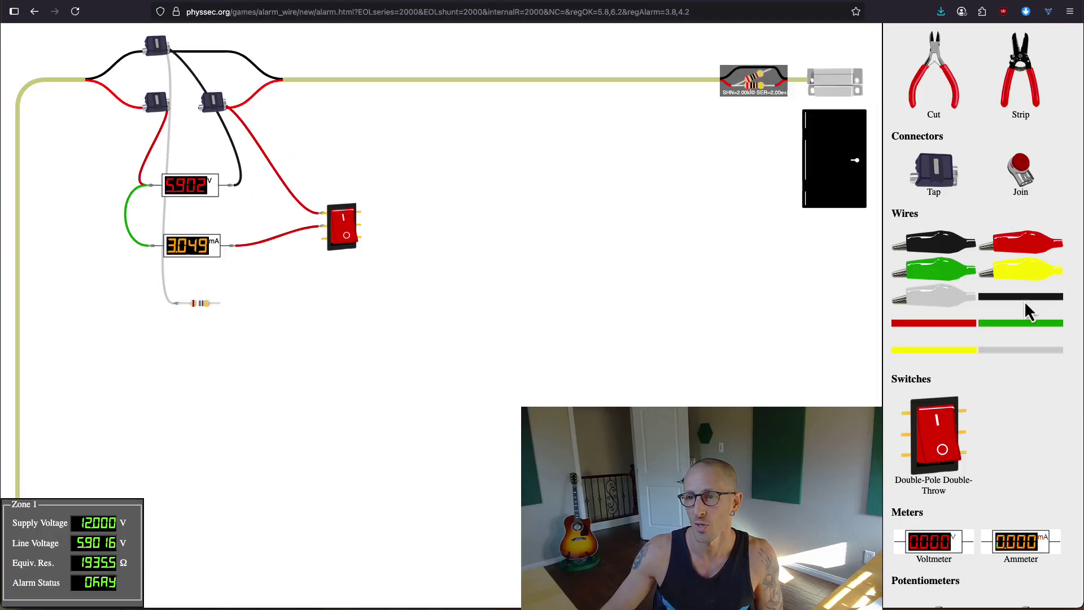
{"action": "left_click_drag", "start_coordinate": [1035, 354], "coordinate": [326, 242]}
{"action": "left_click_drag", "start_coordinate": [212, 314], "coordinate": [214, 304]}
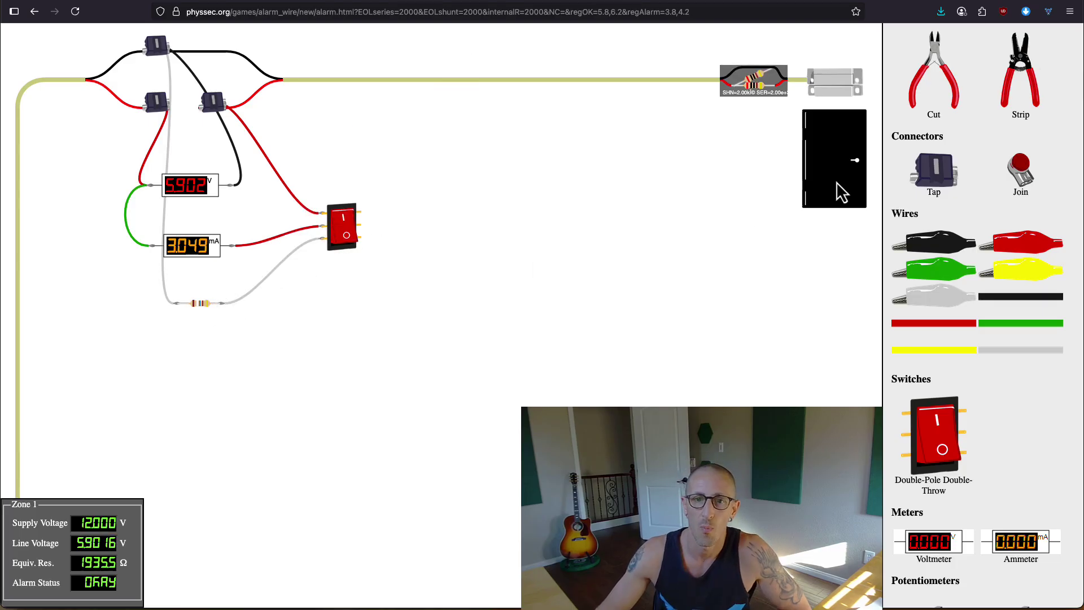
Step: Test the bypass by opening and closing the door with the resistor switched in, and opening it with the door circuit switched back
{"action": "left_click", "coordinate": [344, 235]}
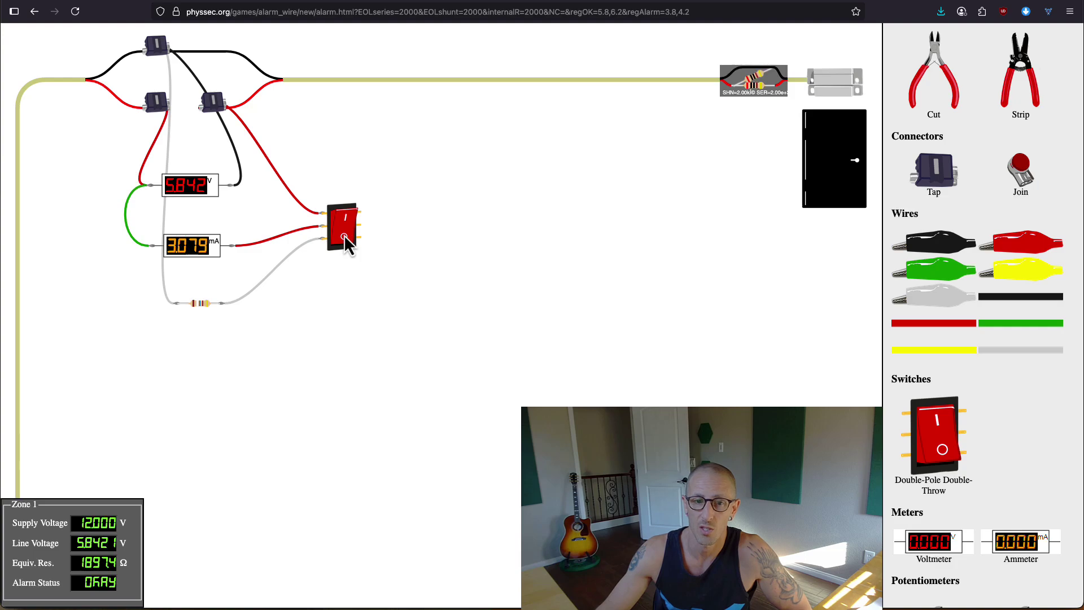
{"action": "left_click", "coordinate": [856, 164]}
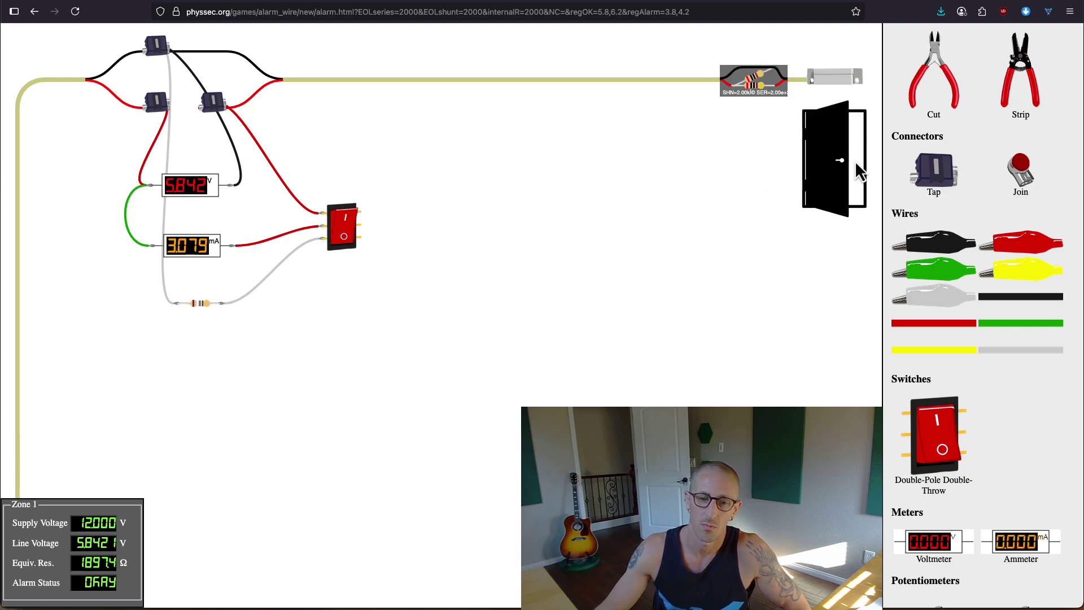
{"action": "left_click", "coordinate": [854, 160]}
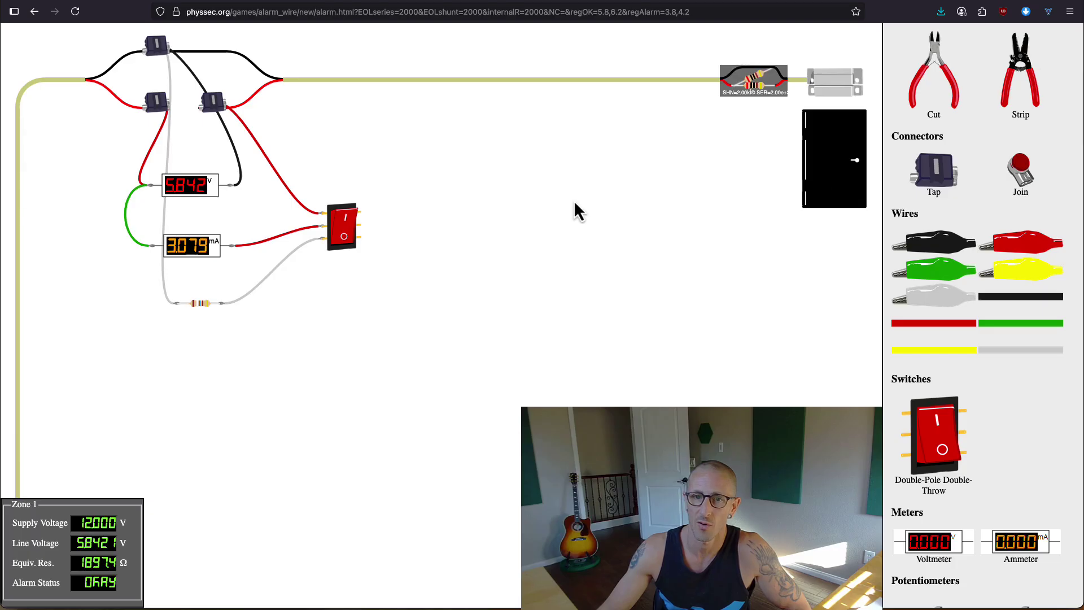
{"action": "left_click", "coordinate": [346, 229]}
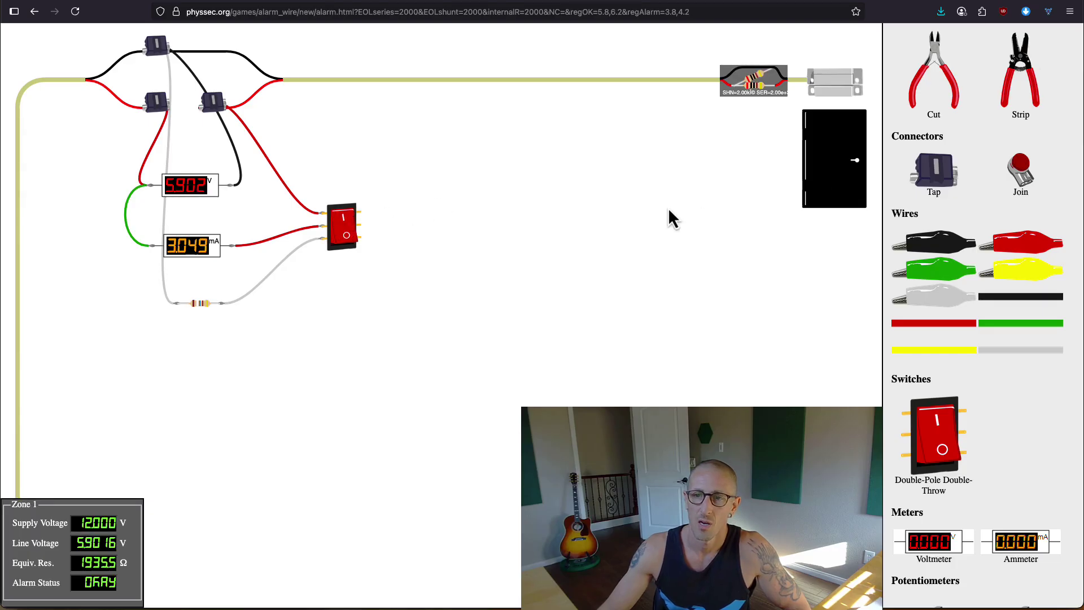
{"action": "left_click", "coordinate": [859, 178]}
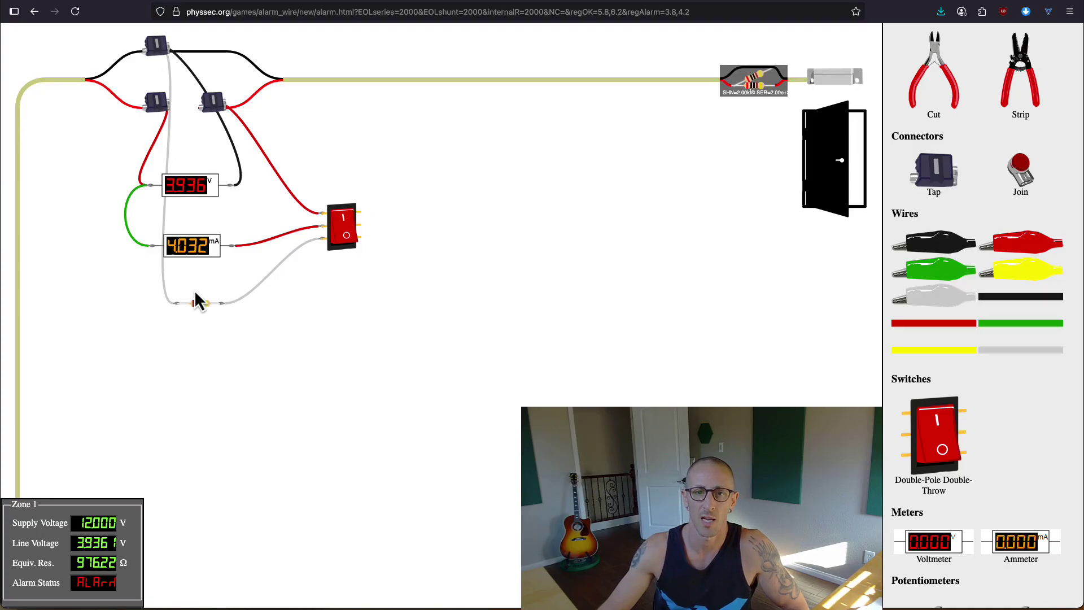
Step: Switch the resistor back in with the door open, and cut the black conductor on the door side of its tap
{"action": "left_click", "coordinate": [345, 230]}
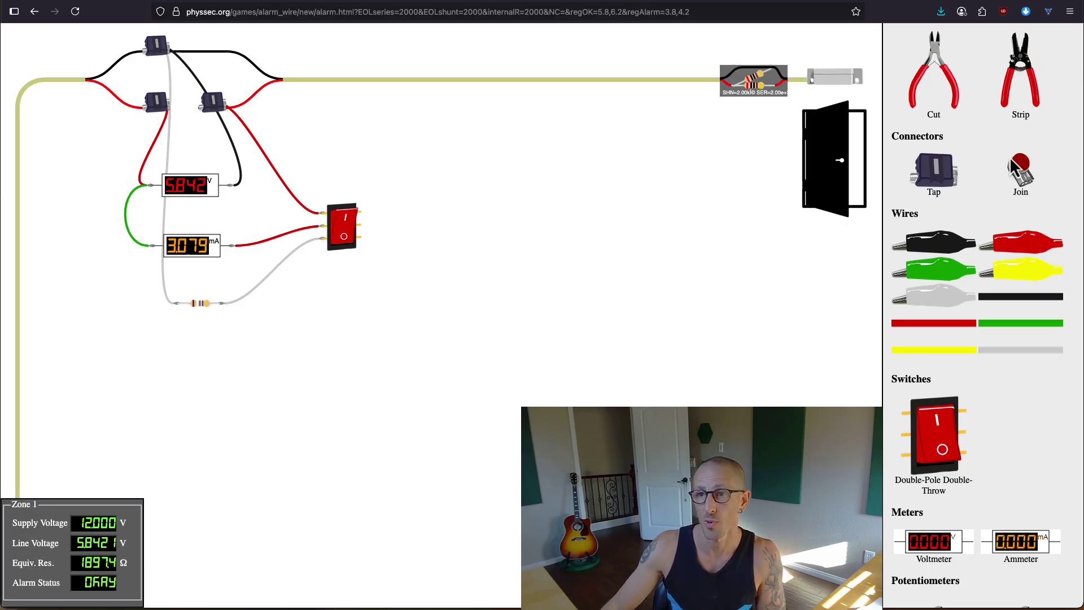
{"action": "left_click_drag", "start_coordinate": [961, 77], "coordinate": [222, 311]}
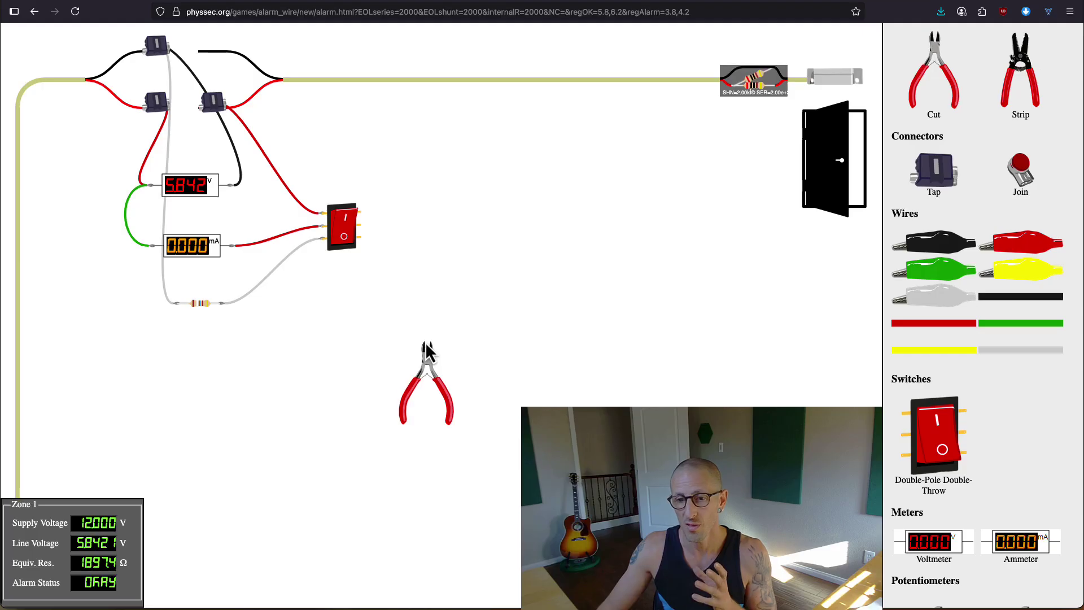
Step: Return to the Alarm Bypass Game level list and open Level 8: ?
{"action": "left_click", "coordinate": [31, 13]}
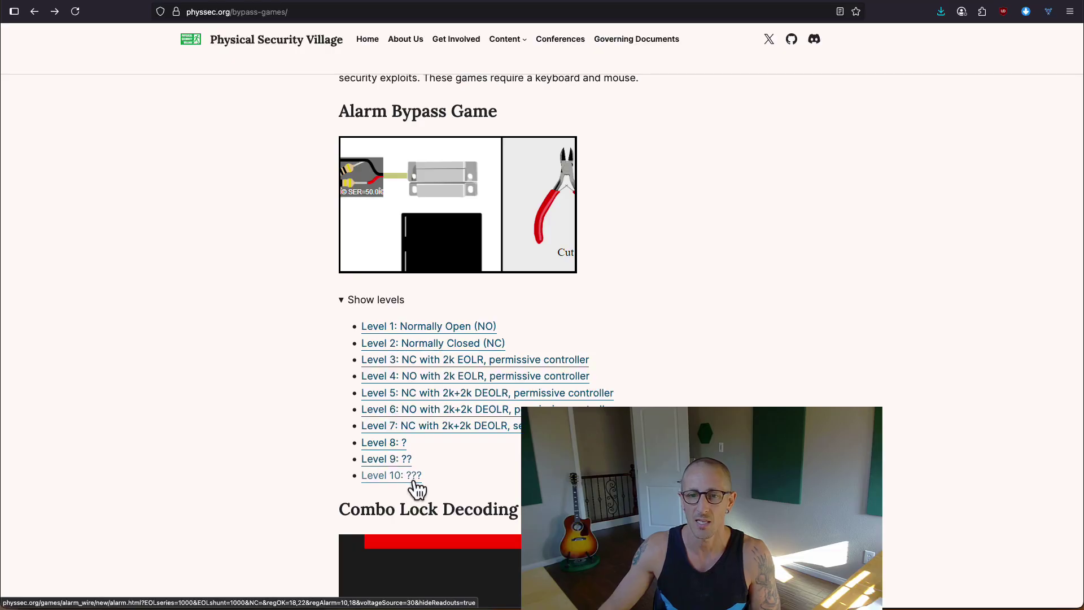
{"action": "left_click", "coordinate": [399, 445]}
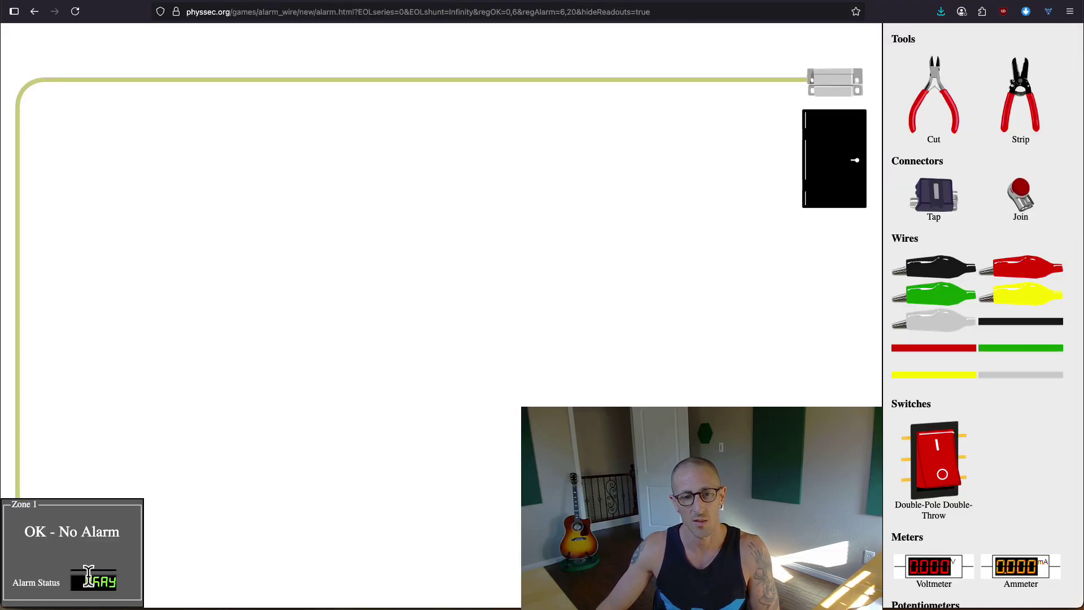